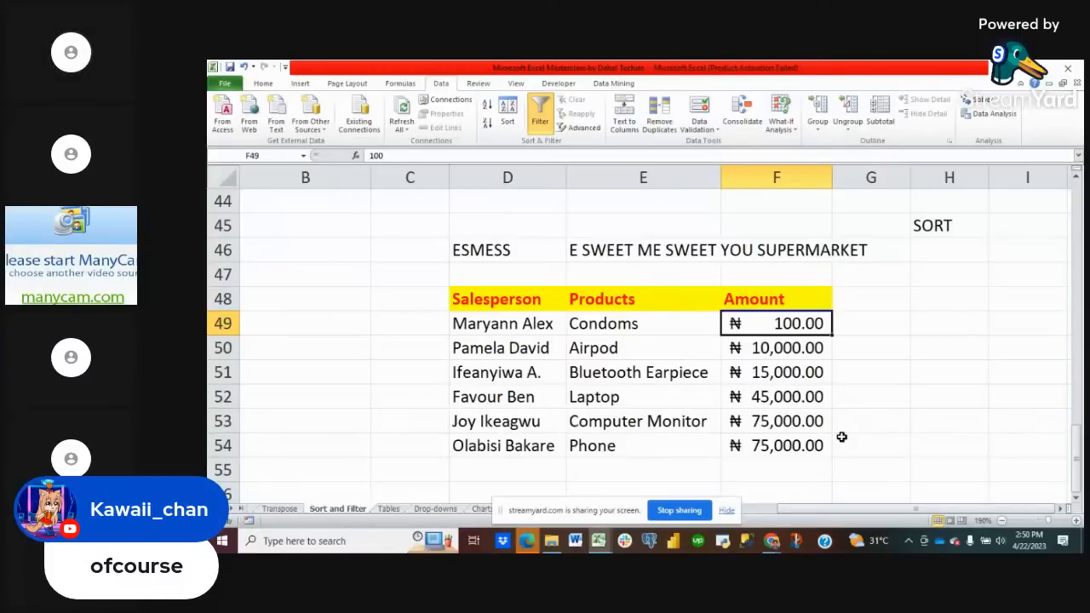
{"action": "key", "text": "Down"}
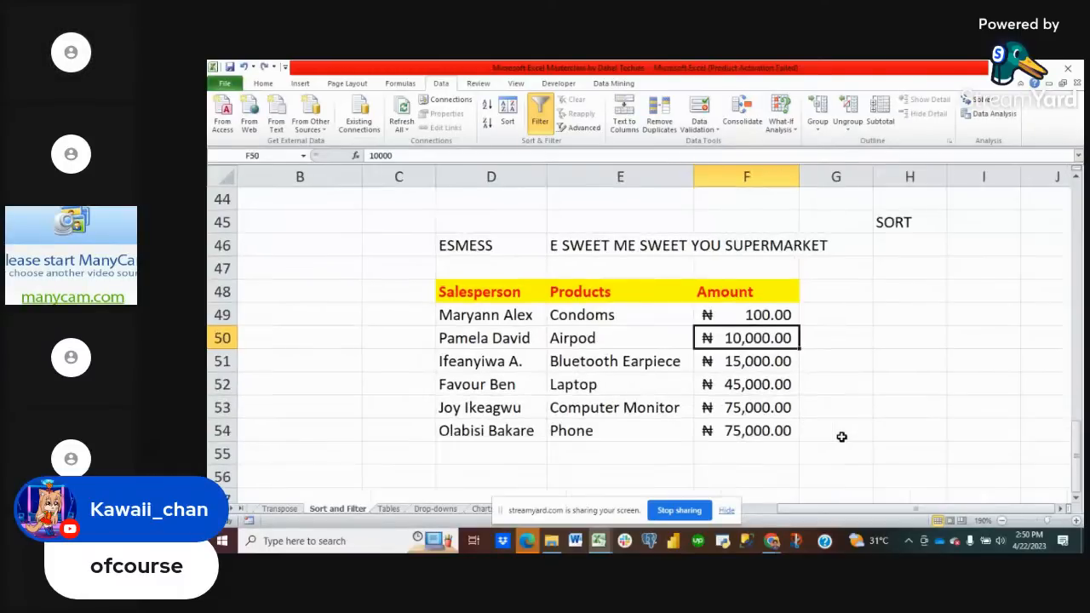
{"action": "scroll", "coordinate": [841, 437], "scroll_direction": "down", "scroll_amount": 1}
{"action": "key", "text": "ctrl+c"}
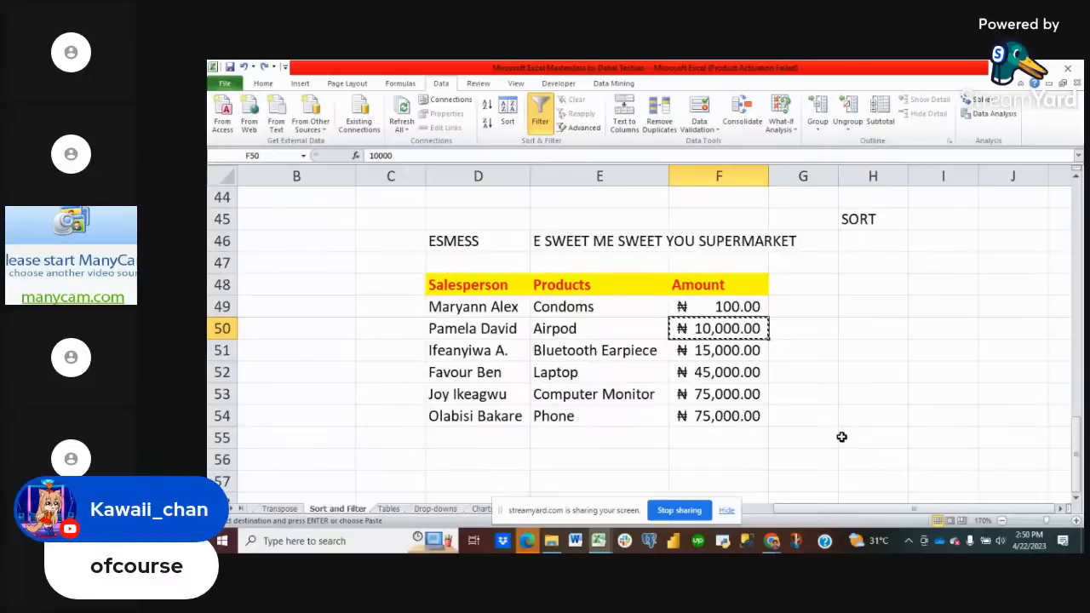
{"action": "left_click", "coordinate": [847, 346]}
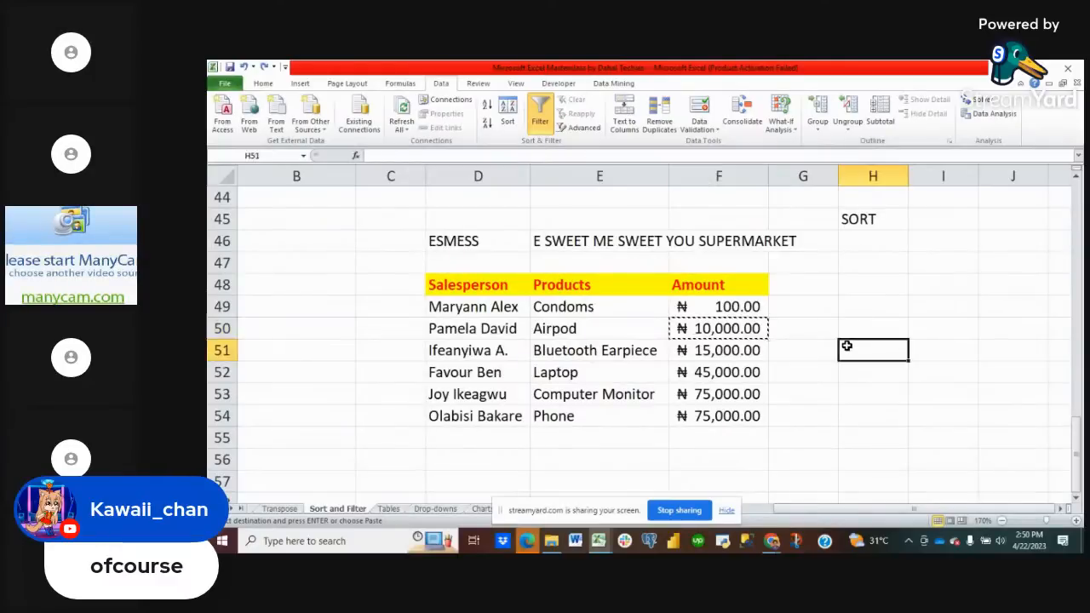
{"action": "key", "text": "Escape"}
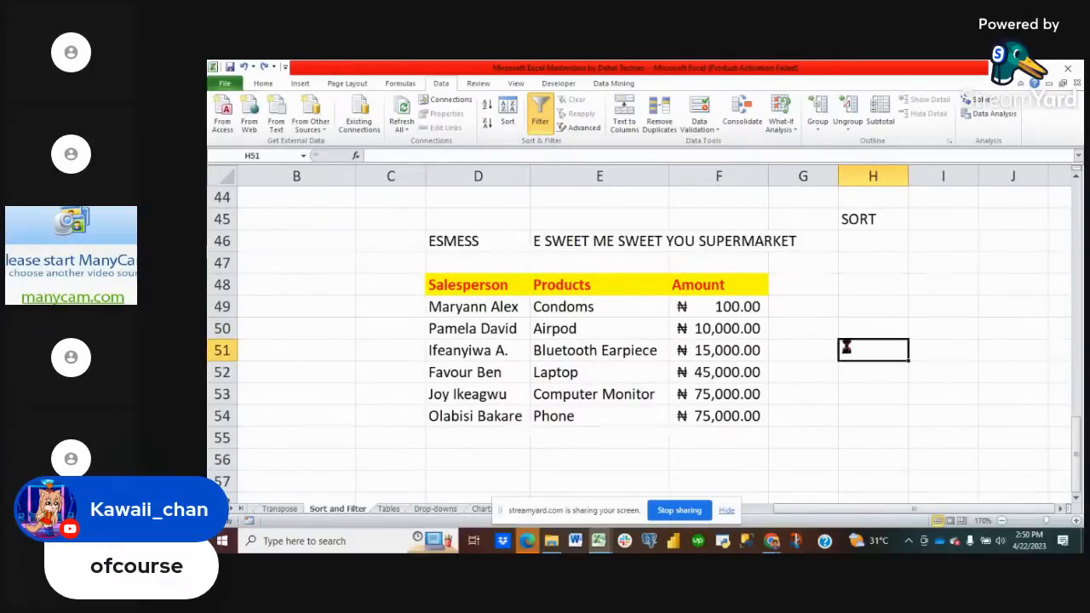
{"action": "key", "text": "ctrl+z"}
{"action": "scroll", "coordinate": [846, 346], "scroll_direction": "down", "scroll_amount": 1}
{"action": "scroll", "coordinate": [846, 346], "scroll_direction": "down", "scroll_amount": 2}
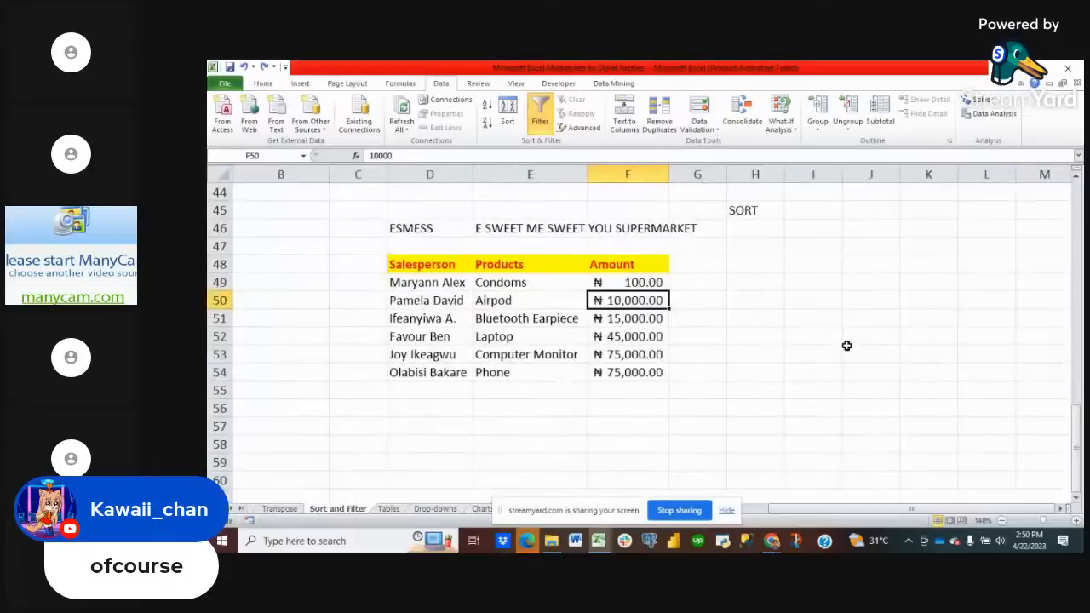
- Sort the sales table by the Salesperson column's values in A to Z order
{"action": "scroll", "coordinate": [847, 346], "scroll_direction": "up", "scroll_amount": 4}
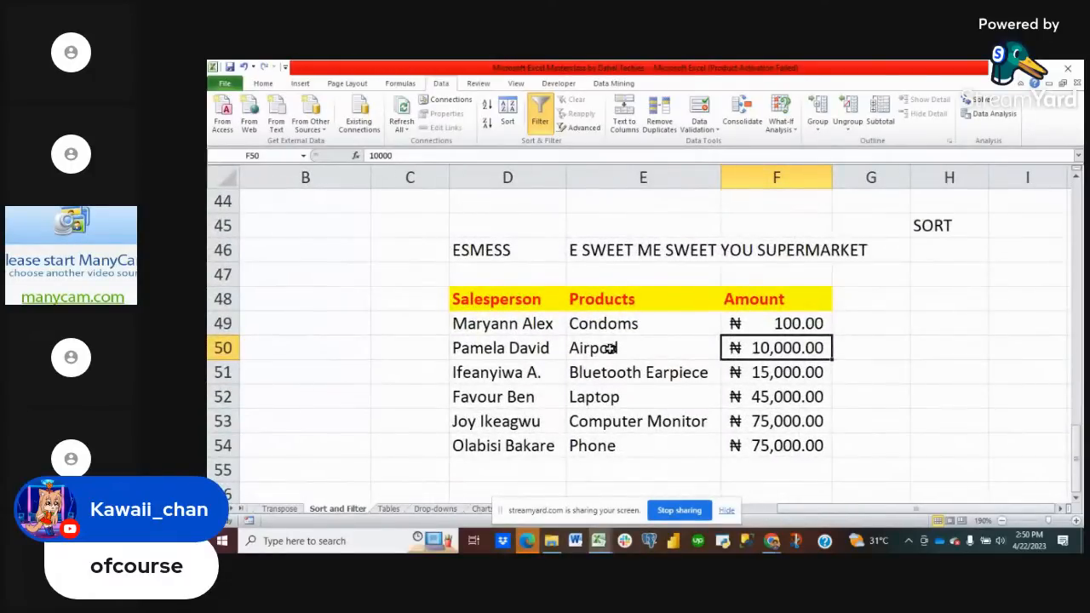
{"action": "left_click", "coordinate": [510, 123]}
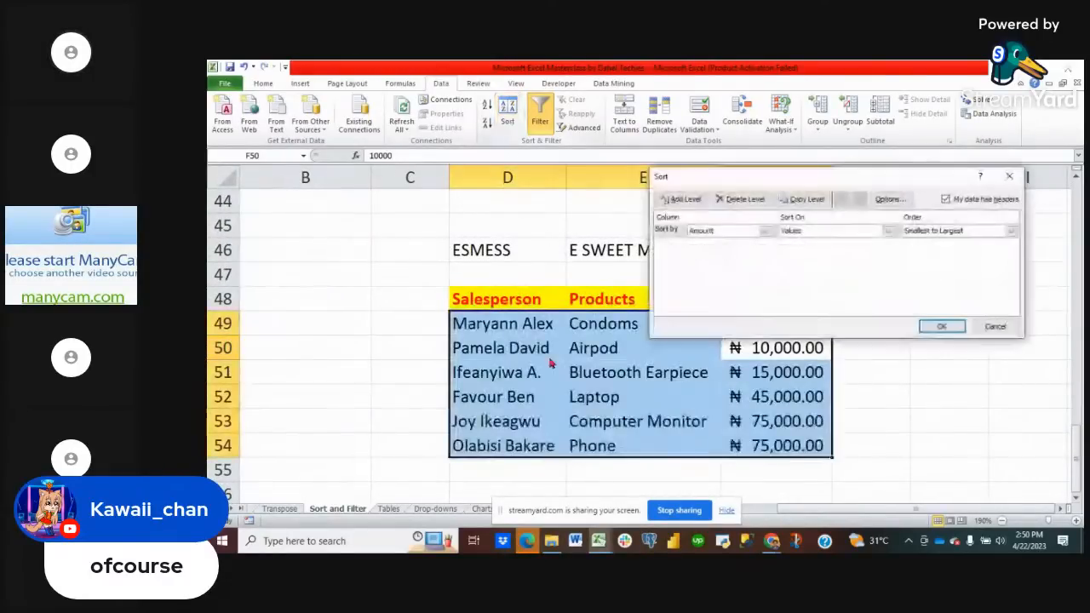
{"action": "left_click", "coordinate": [764, 233]}
{"action": "left_click", "coordinate": [741, 246]}
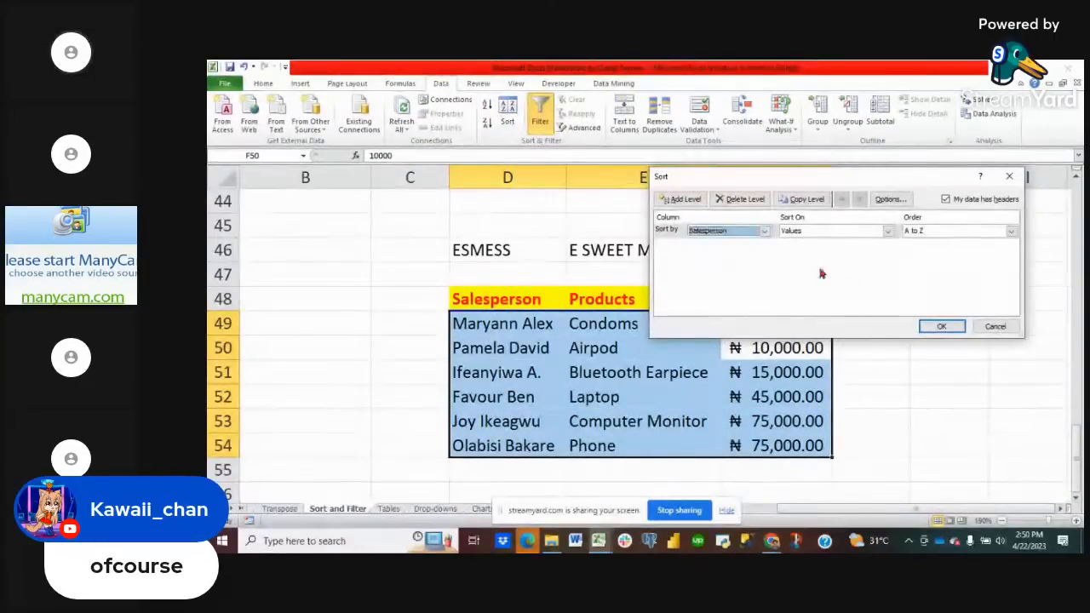
{"action": "left_click", "coordinate": [939, 325]}
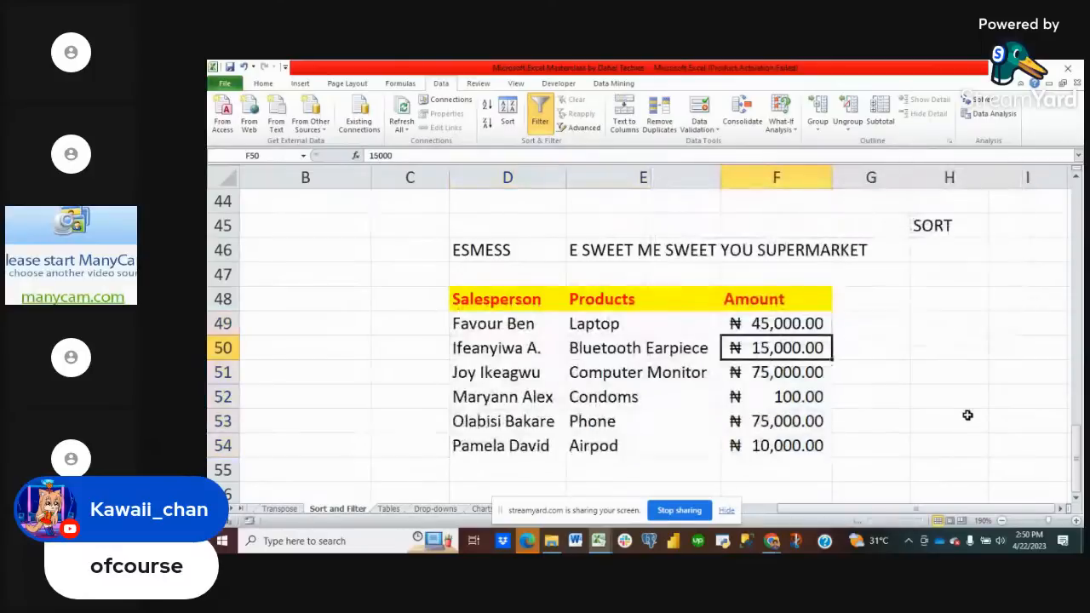
{"action": "left_click", "coordinate": [966, 414]}
- Turn off the sheet's existing filter and apply Filter to the sales table D48:F54, including its header row
{"action": "left_click", "coordinate": [672, 328]}
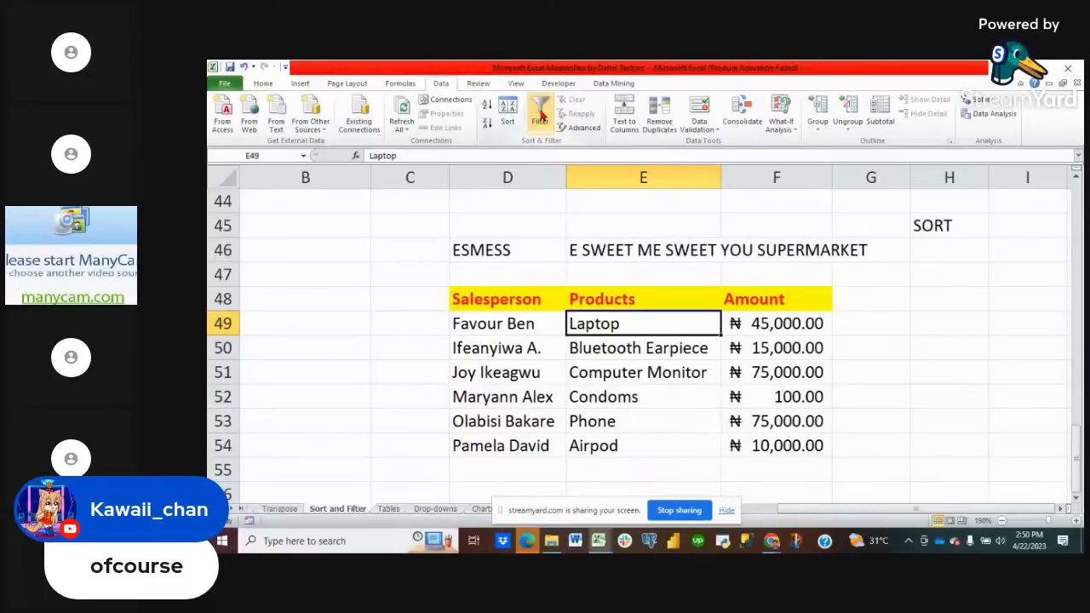
{"action": "left_click", "coordinate": [525, 358]}
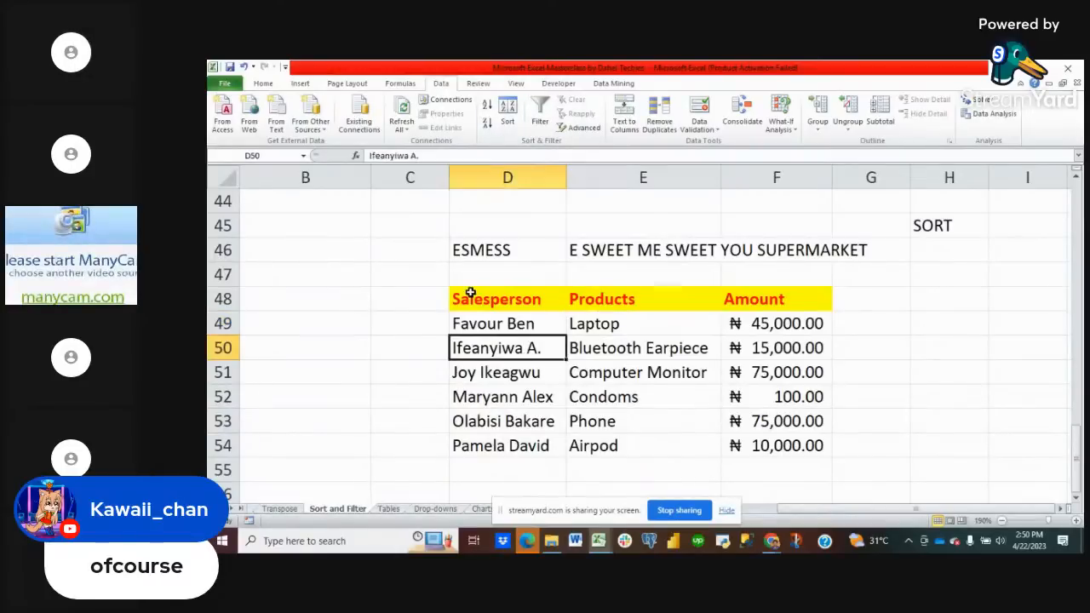
{"action": "left_click", "coordinate": [466, 293]}
{"action": "left_click_drag", "start_coordinate": [593, 302], "coordinate": [783, 447]}
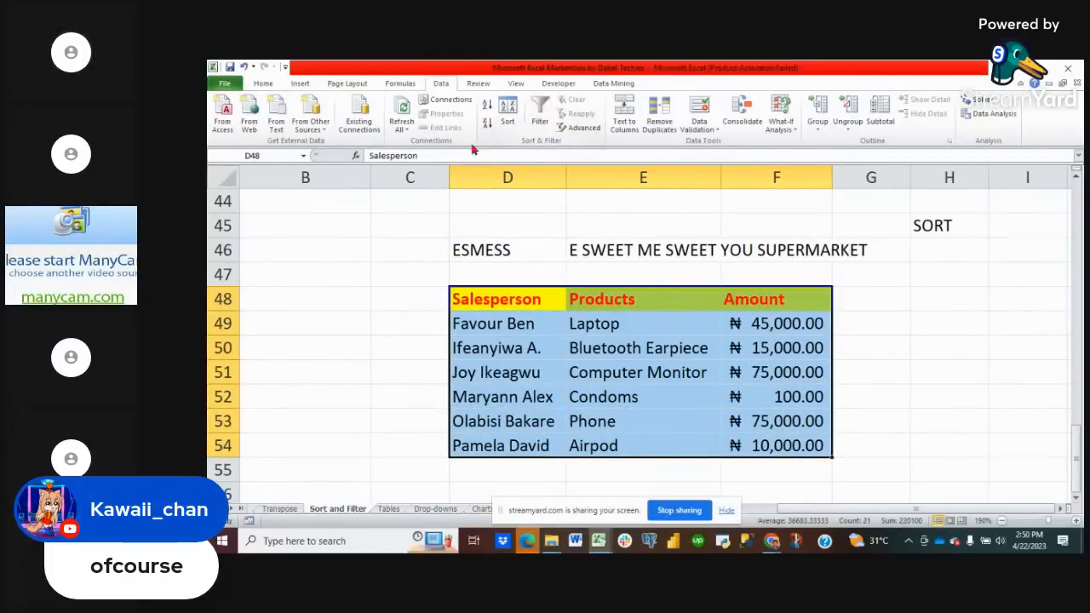
{"action": "left_click", "coordinate": [540, 122]}
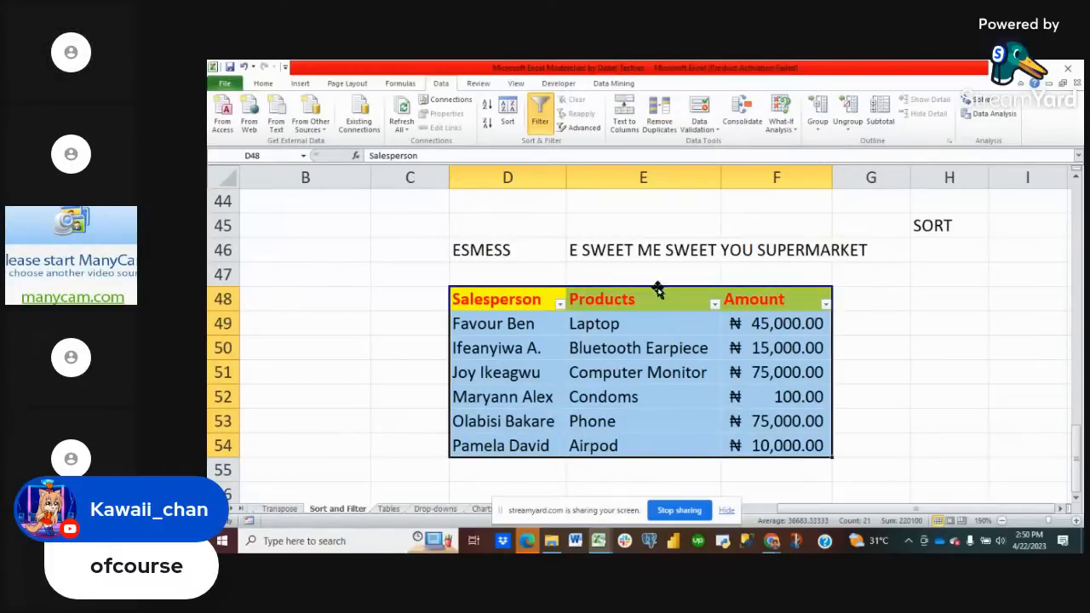
{"action": "left_click", "coordinate": [641, 347]}
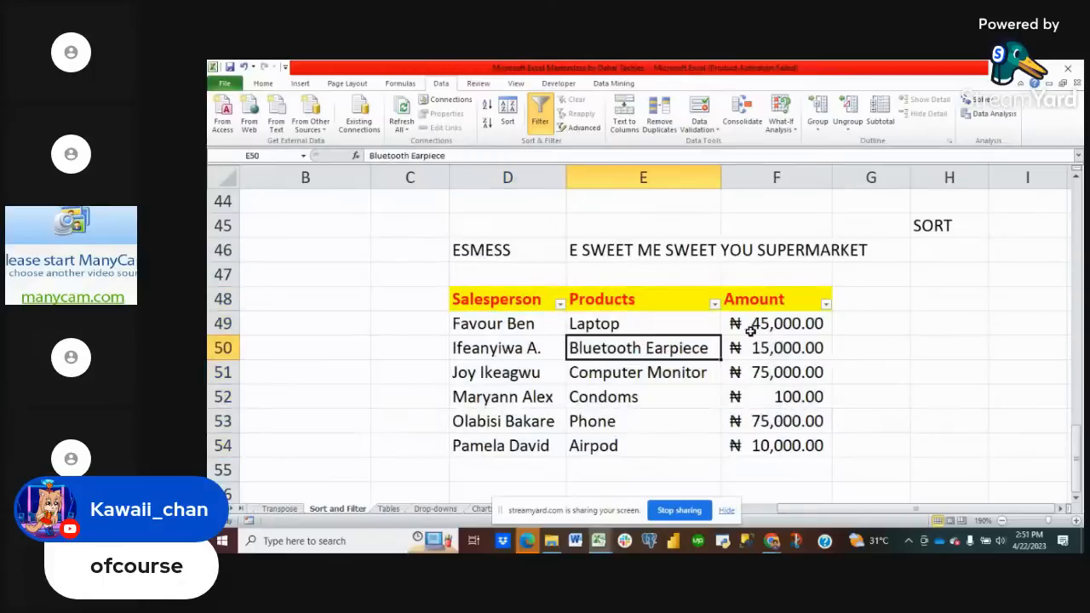
- Filter the Salesperson column to show only the first and last salespeople in the list
{"action": "left_click", "coordinate": [560, 305]}
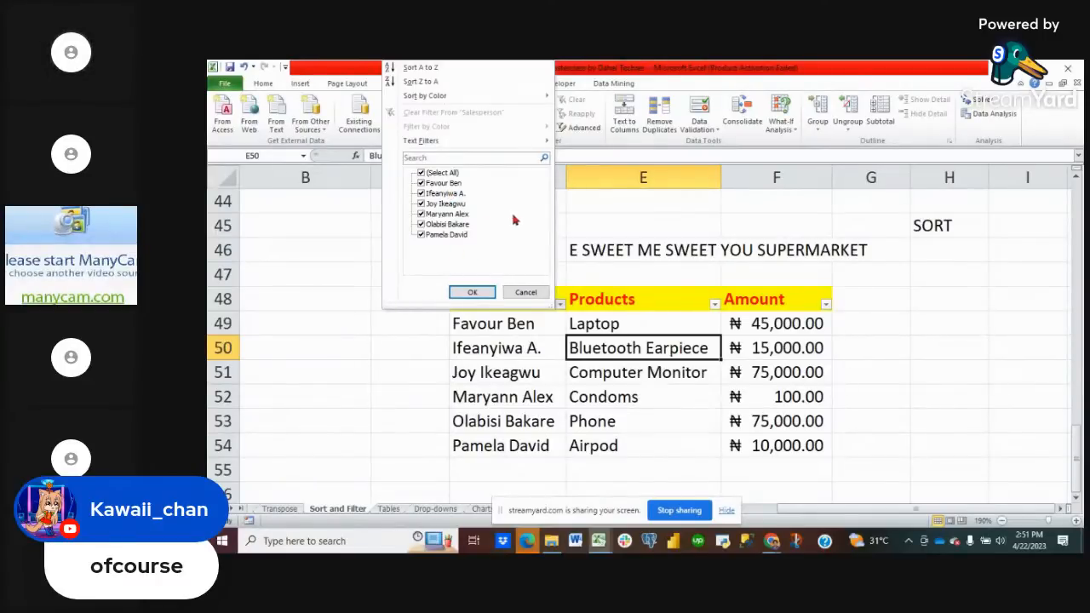
{"action": "left_click", "coordinate": [421, 173]}
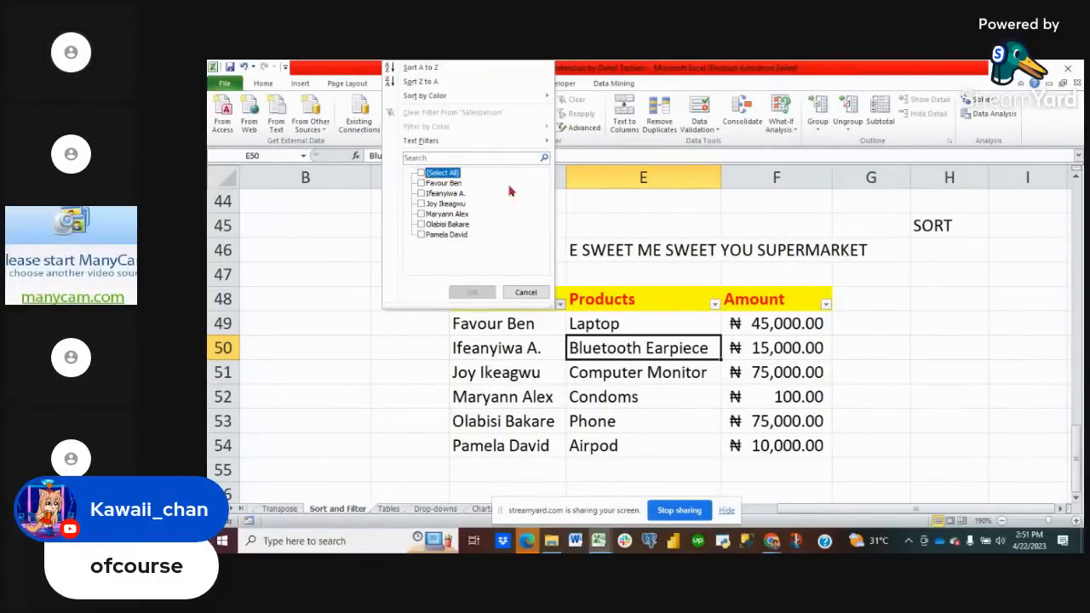
{"action": "left_click", "coordinate": [421, 183]}
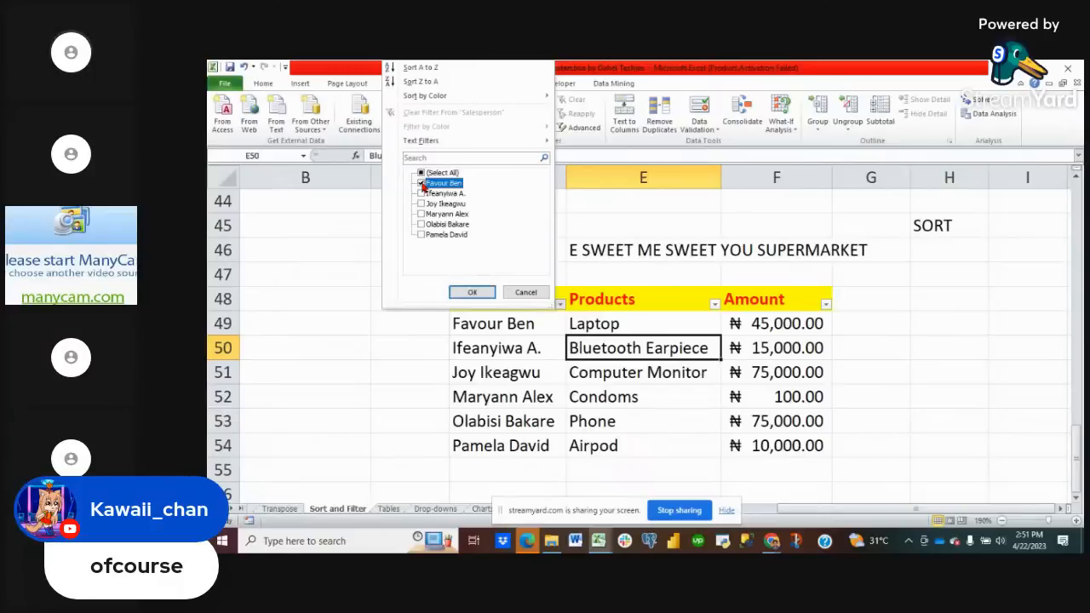
{"action": "left_click", "coordinate": [420, 235]}
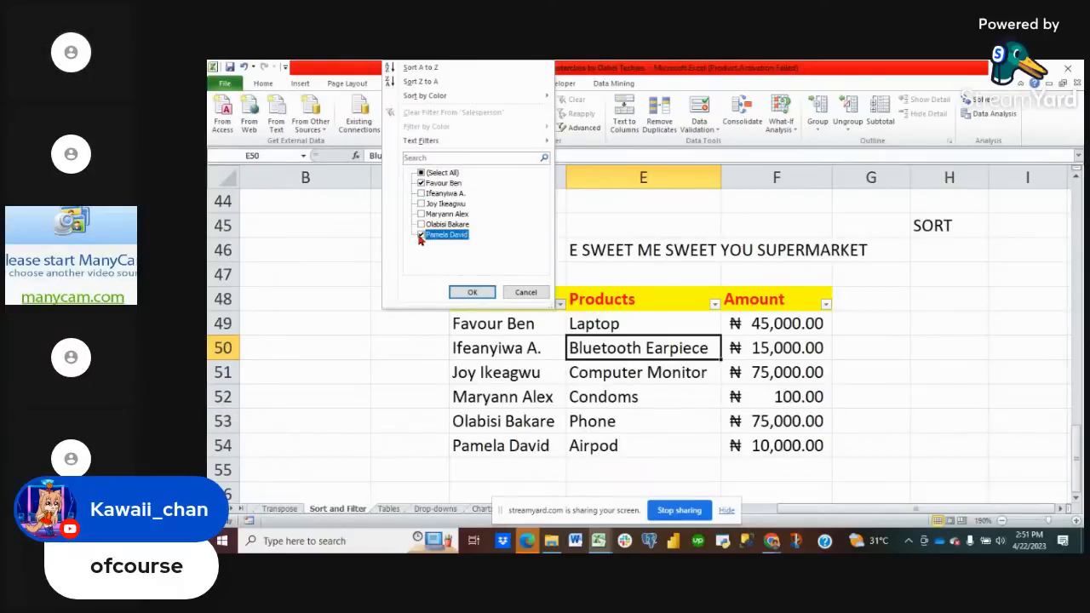
{"action": "left_click", "coordinate": [472, 292]}
{"action": "left_click", "coordinate": [640, 444]}
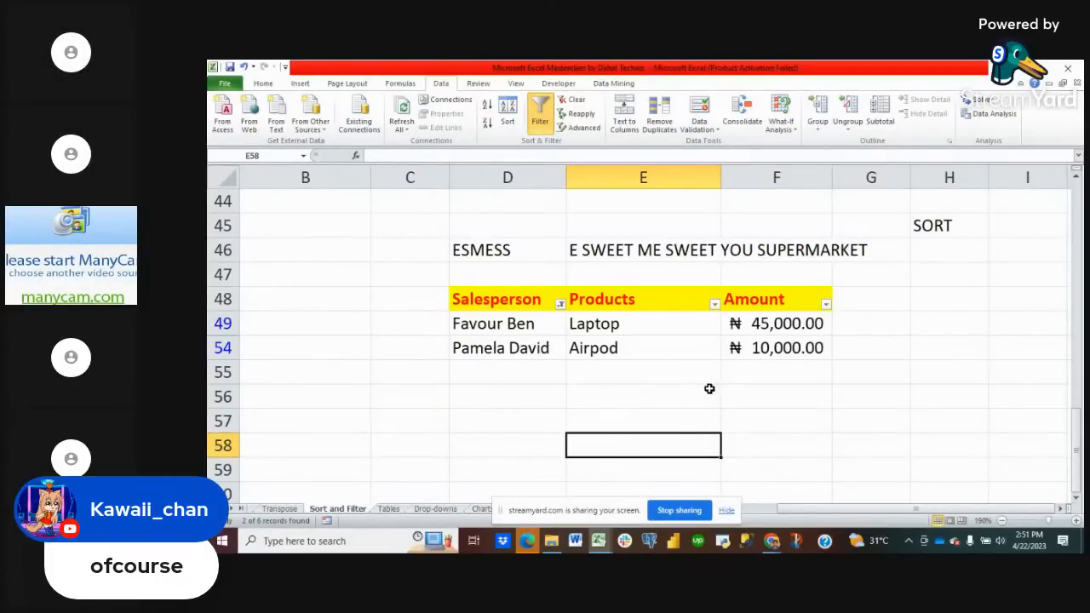
- Reselect all entries in the Salesperson filter to show every row of the sales table
{"action": "left_click", "coordinate": [559, 307]}
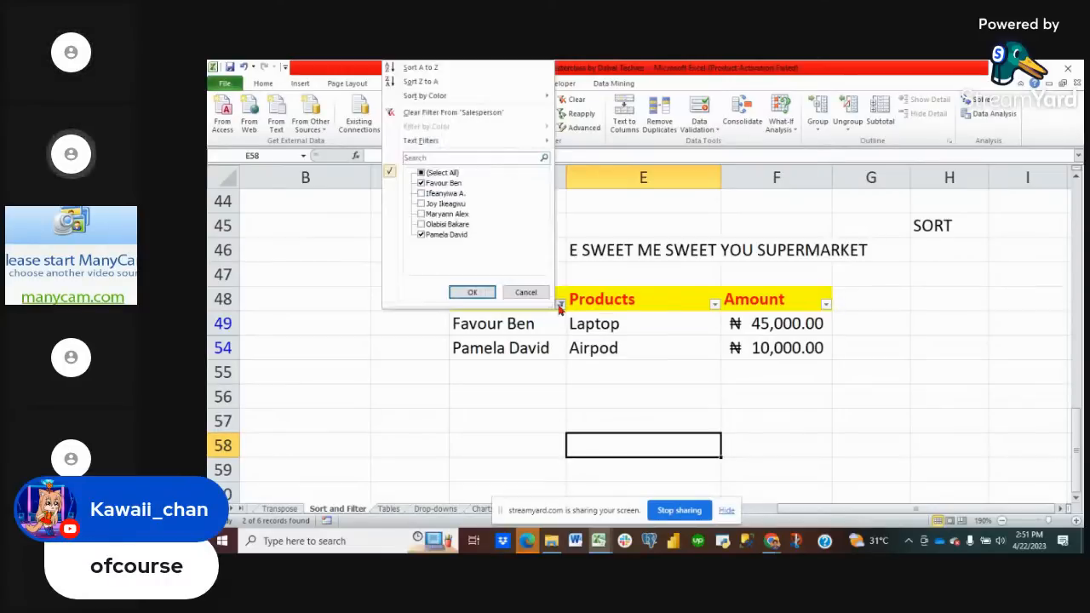
{"action": "left_click", "coordinate": [421, 174]}
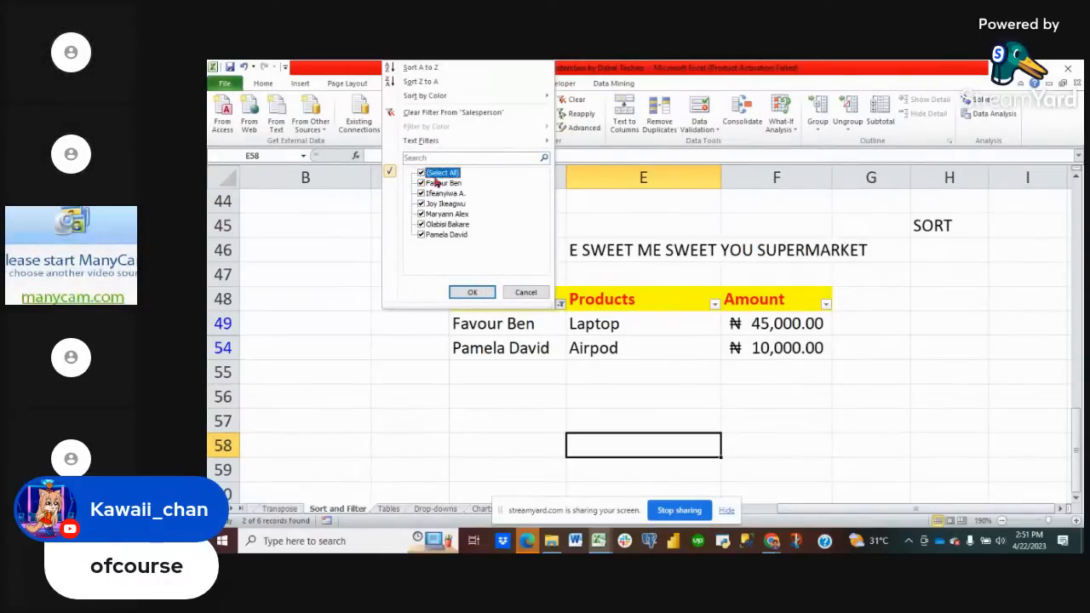
{"action": "left_click", "coordinate": [471, 294]}
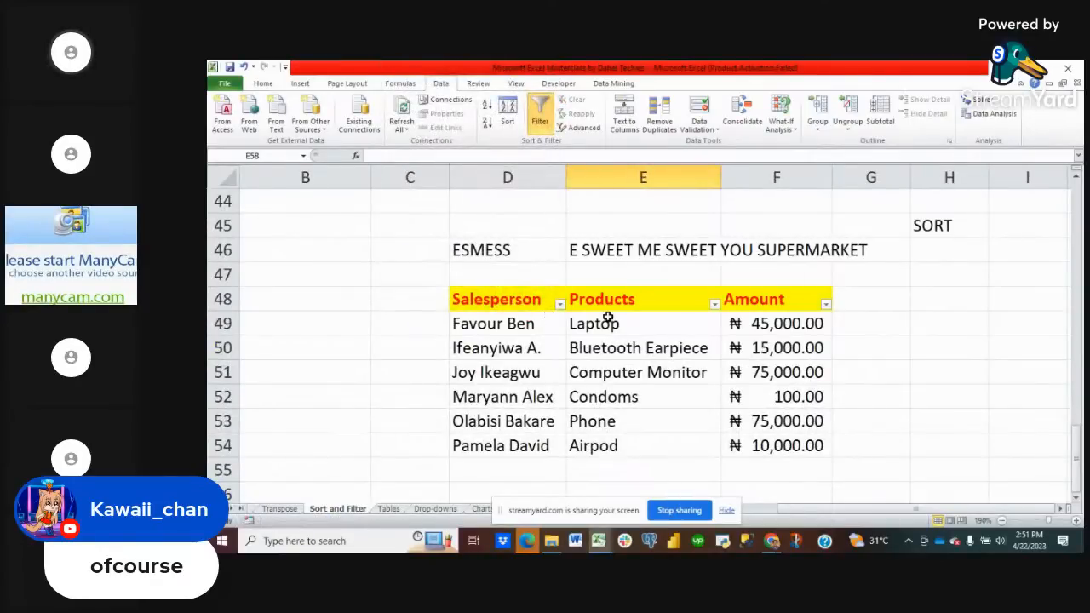
{"action": "scroll", "coordinate": [607, 317], "scroll_direction": "down", "scroll_amount": 2}
{"action": "scroll", "coordinate": [607, 317], "scroll_direction": "up", "scroll_amount": 2}
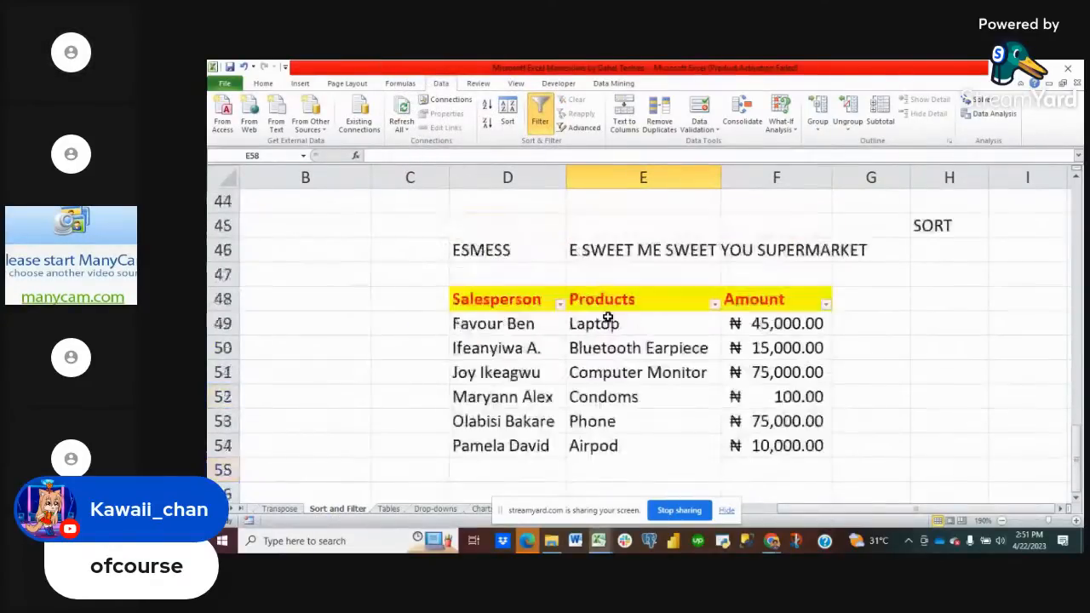
- Enter "Rice and Chicken" in cell E57 below the sales table
{"action": "scroll", "coordinate": [607, 317], "scroll_direction": "down", "scroll_amount": 1}
{"action": "scroll", "coordinate": [607, 317], "scroll_direction": "down", "scroll_amount": 1}
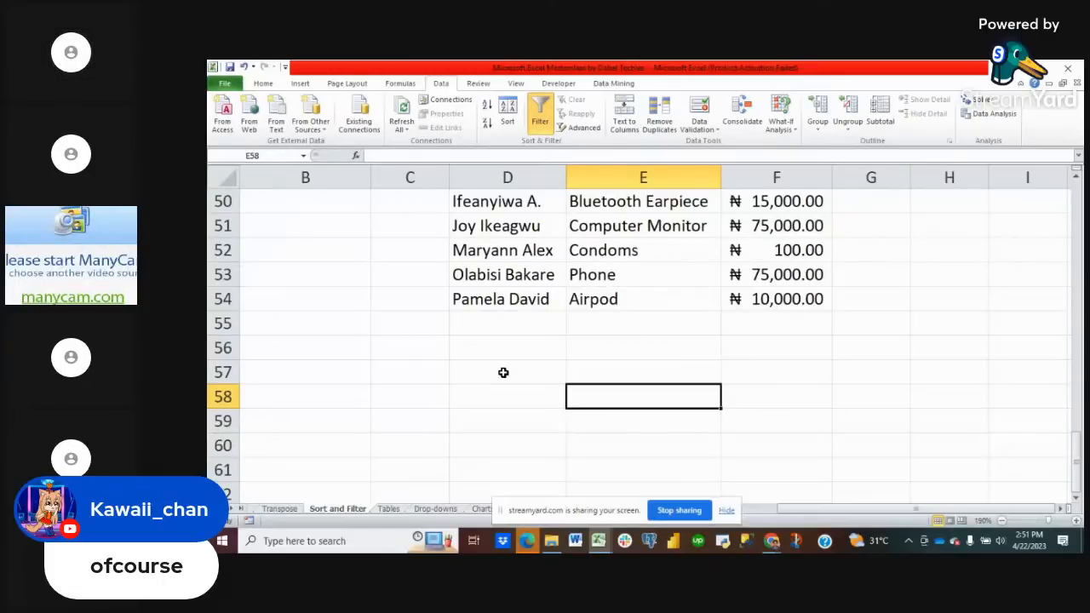
{"action": "left_click", "coordinate": [608, 378]}
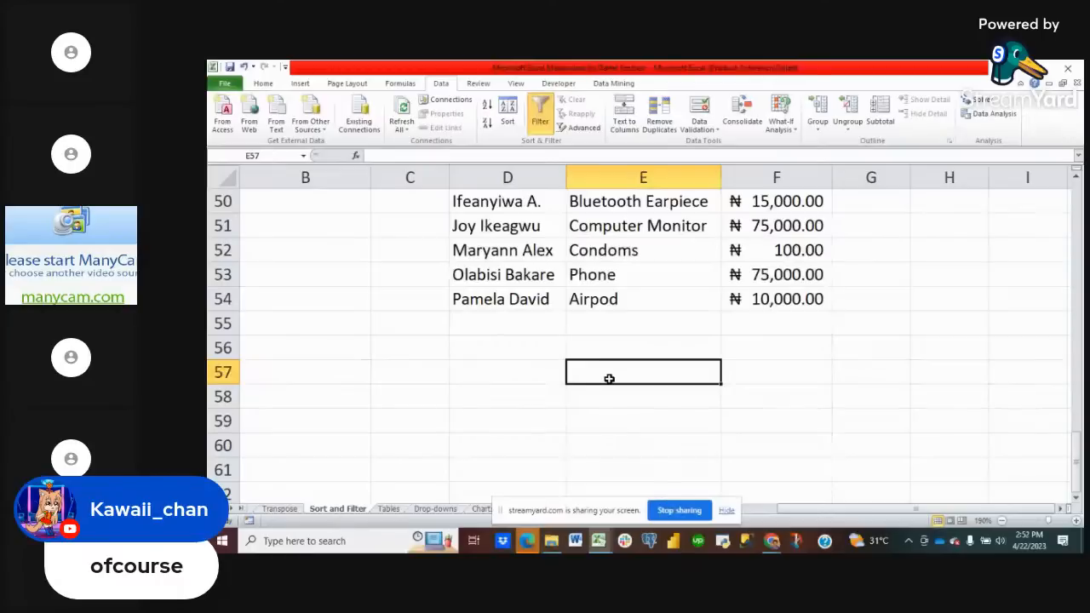
{"action": "type", "text": "R"}
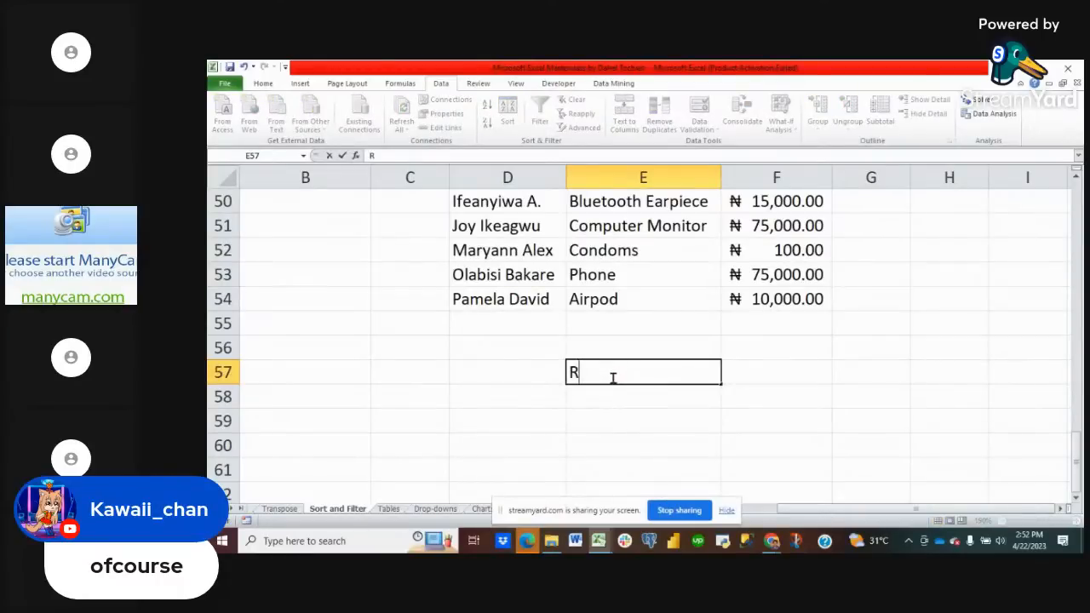
{"action": "type", "text": "ice and Chi"}
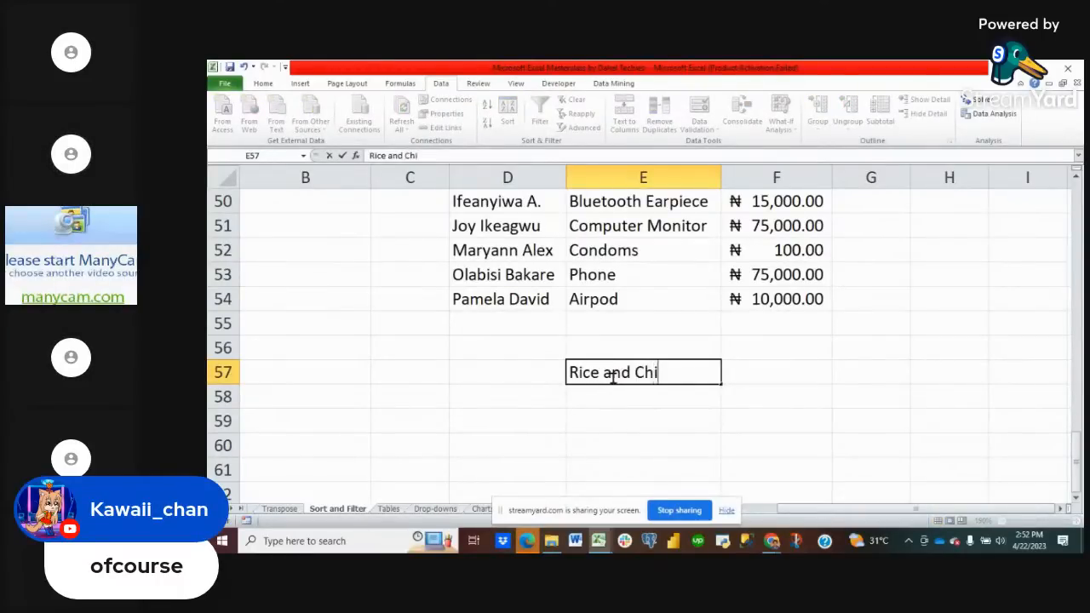
{"action": "type", "text": "cken"}
- Enter "Bread and Tea" in cell E58
{"action": "left_click", "coordinate": [625, 398]}
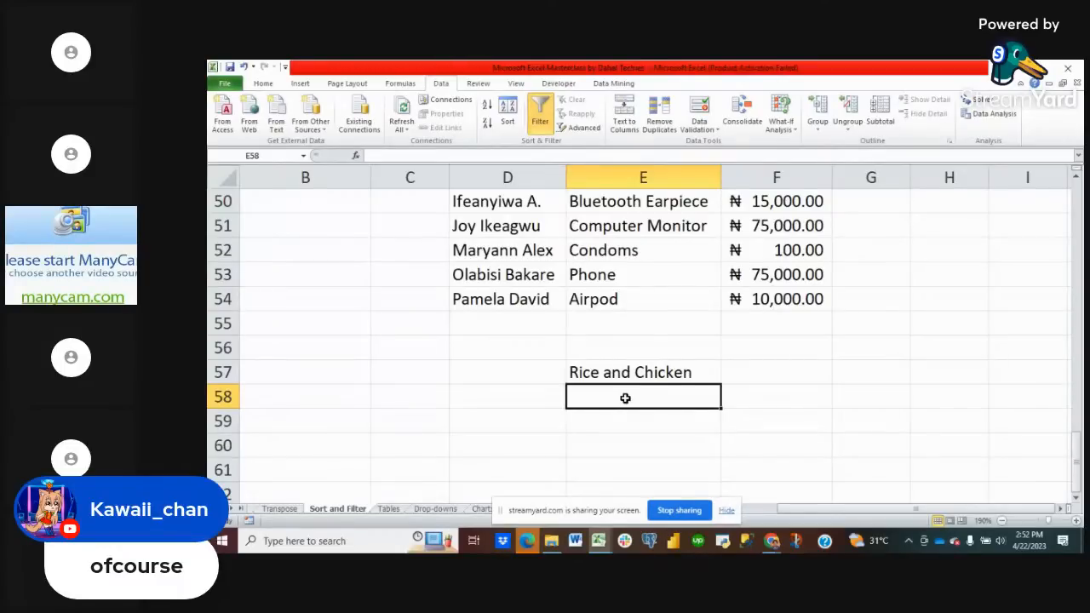
{"action": "double_click", "coordinate": [625, 397]}
{"action": "type", "text": "bre"}
{"action": "key", "text": "BackSpace"}
{"action": "key", "text": "BackSpace"}
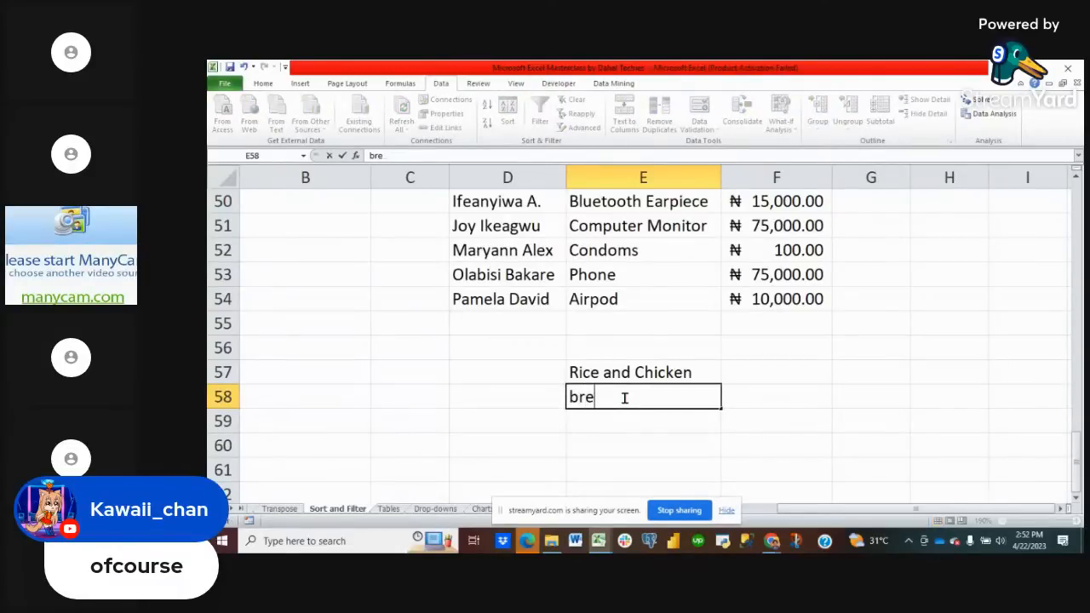
{"action": "key", "text": "BackSpace"}
{"action": "type", "text": "Bread and Team"}
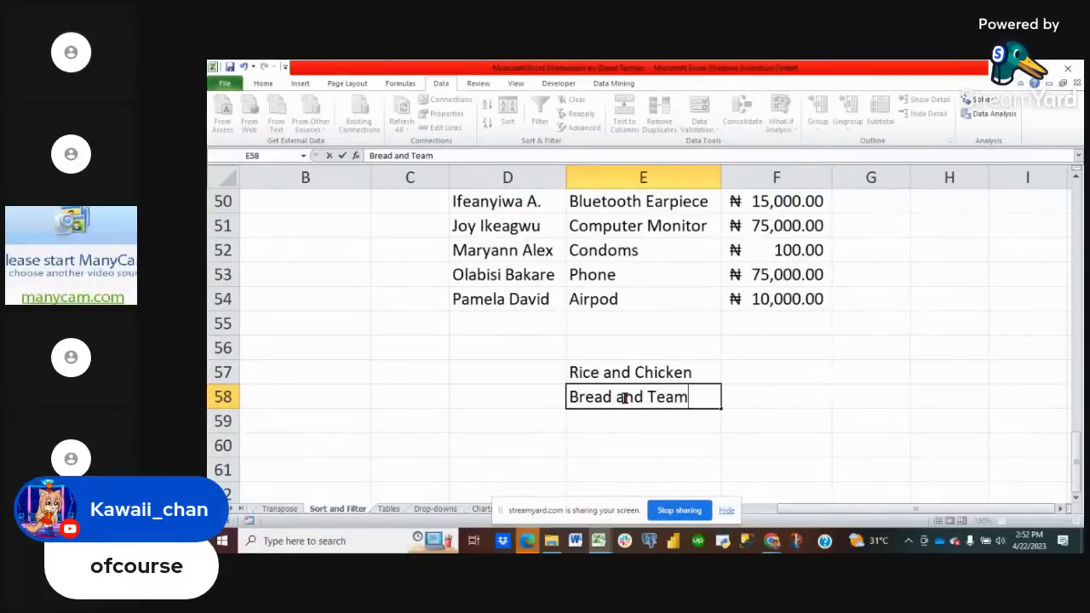
{"action": "key", "text": "BackSpace"}
{"action": "key", "text": "Return"}
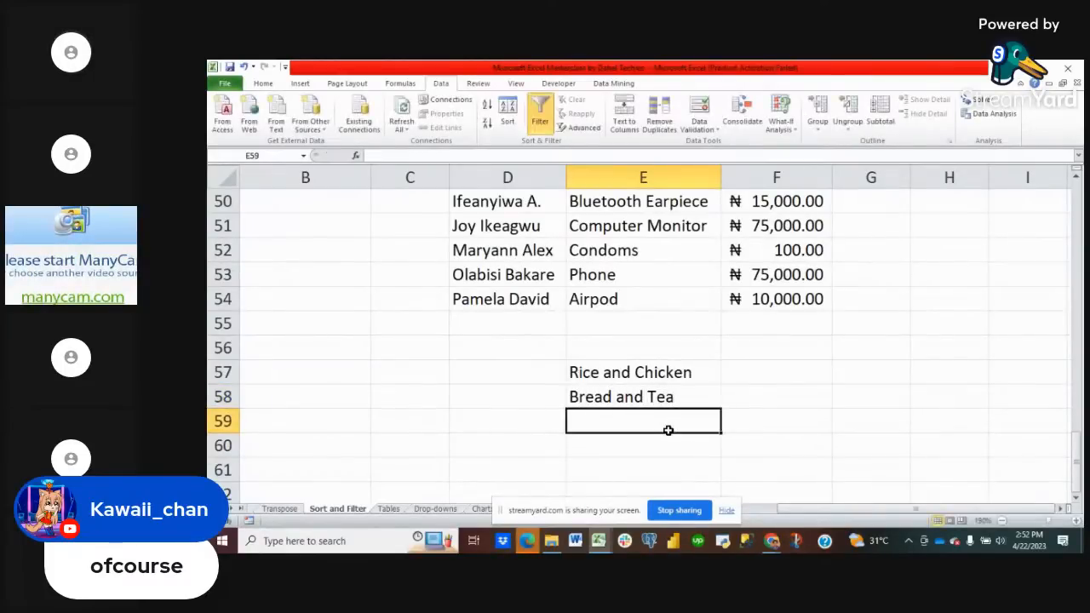
- Enter "Spagetti" in cell F57 beside the first food item and select that cell
{"action": "left_click", "coordinate": [789, 377]}
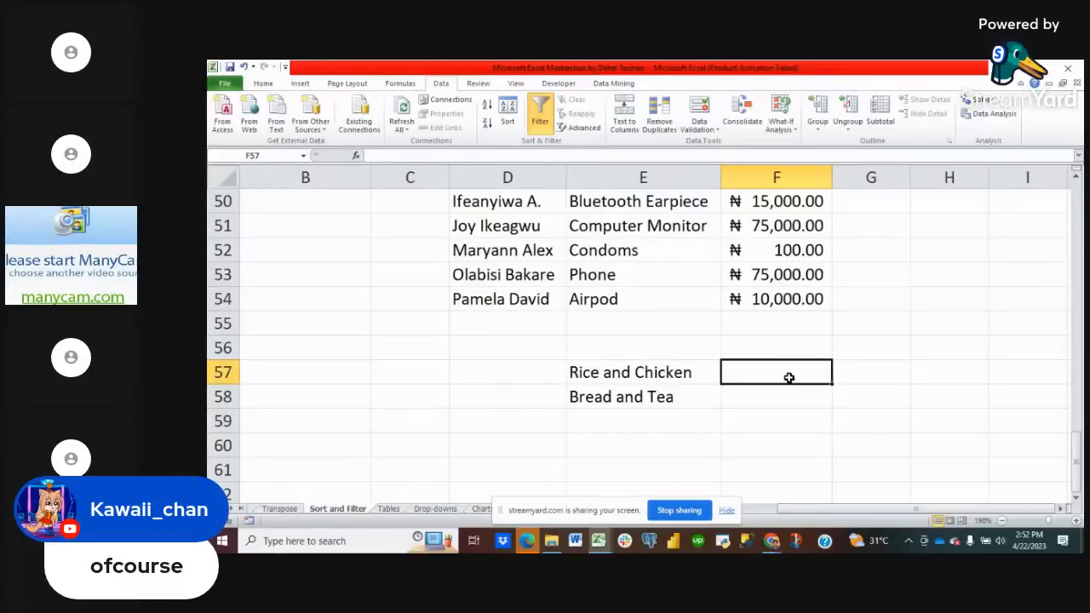
{"action": "type", "text": "Spg"}
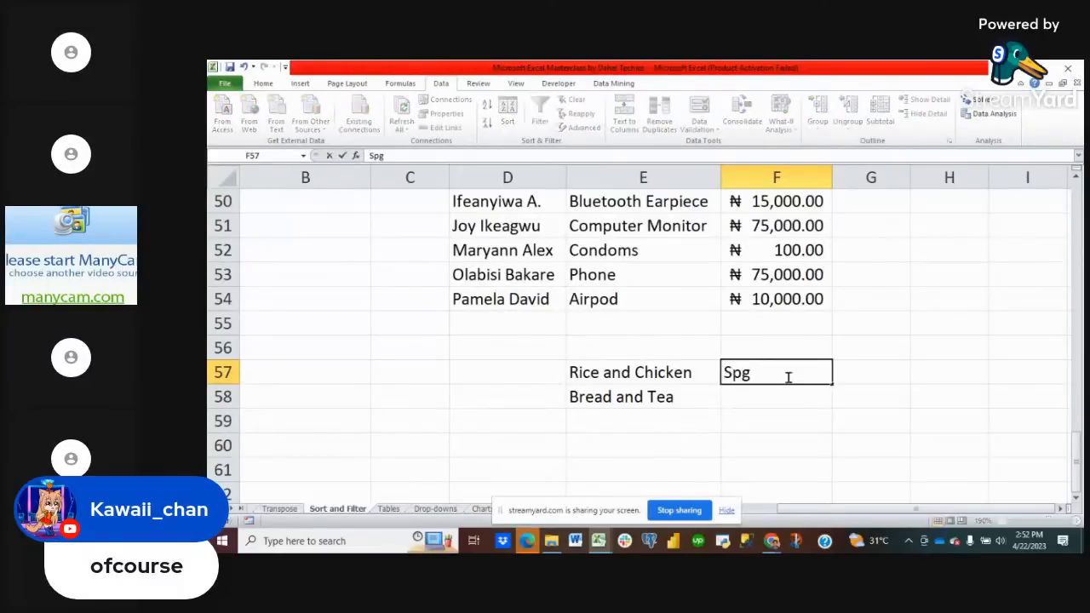
{"action": "key", "text": "BackSpace"}
{"action": "type", "text": "agetti"}
{"action": "key", "text": "Return"}
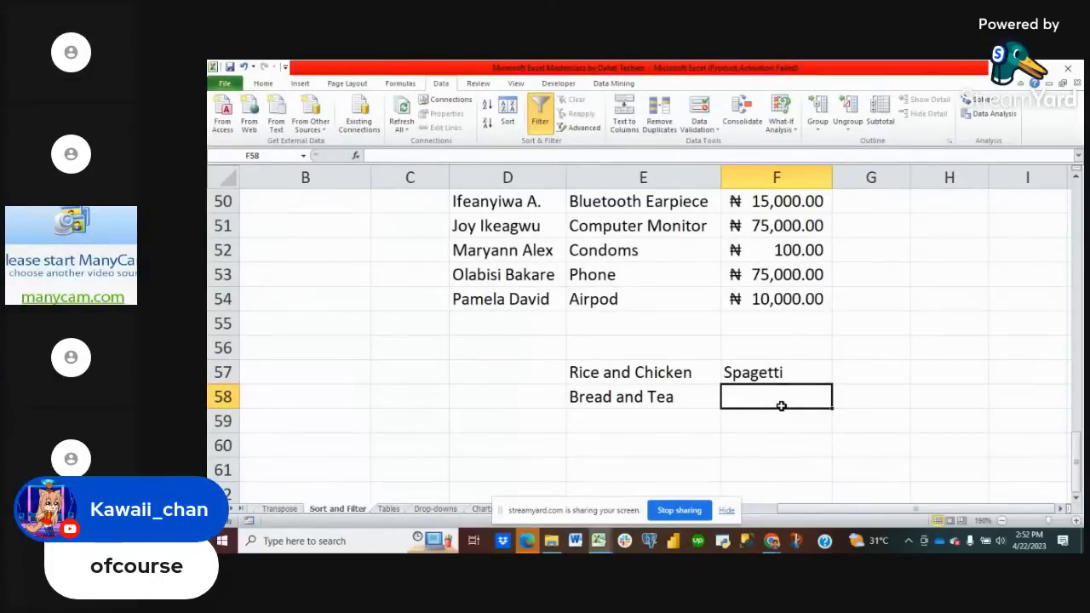
{"action": "left_click", "coordinate": [752, 372]}
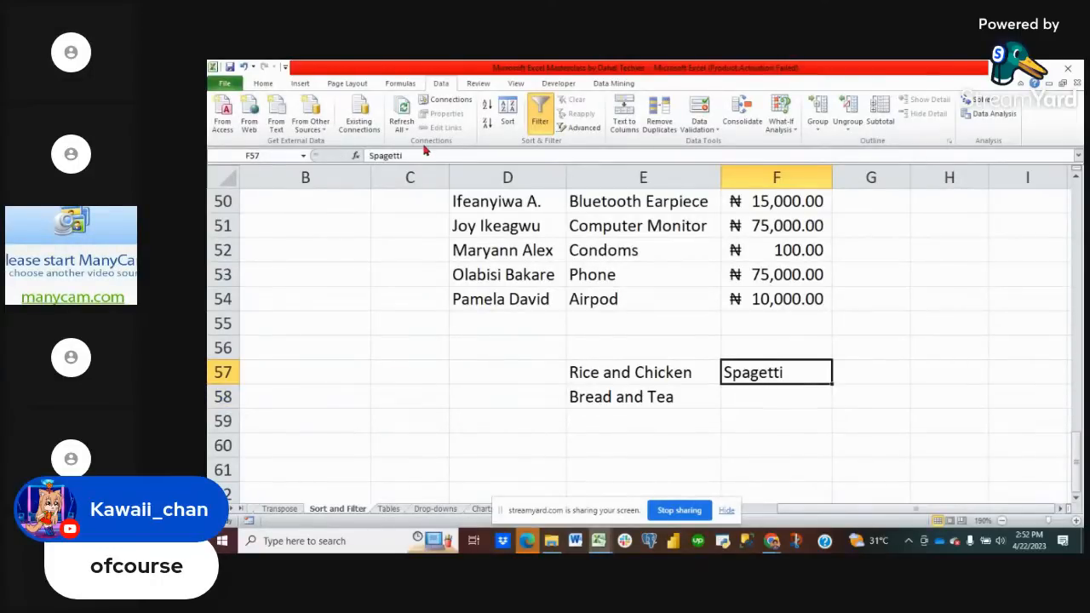
- Correct the spelling of the food item in cell F57 to "Spaghetti"
{"action": "left_click", "coordinate": [385, 156]}
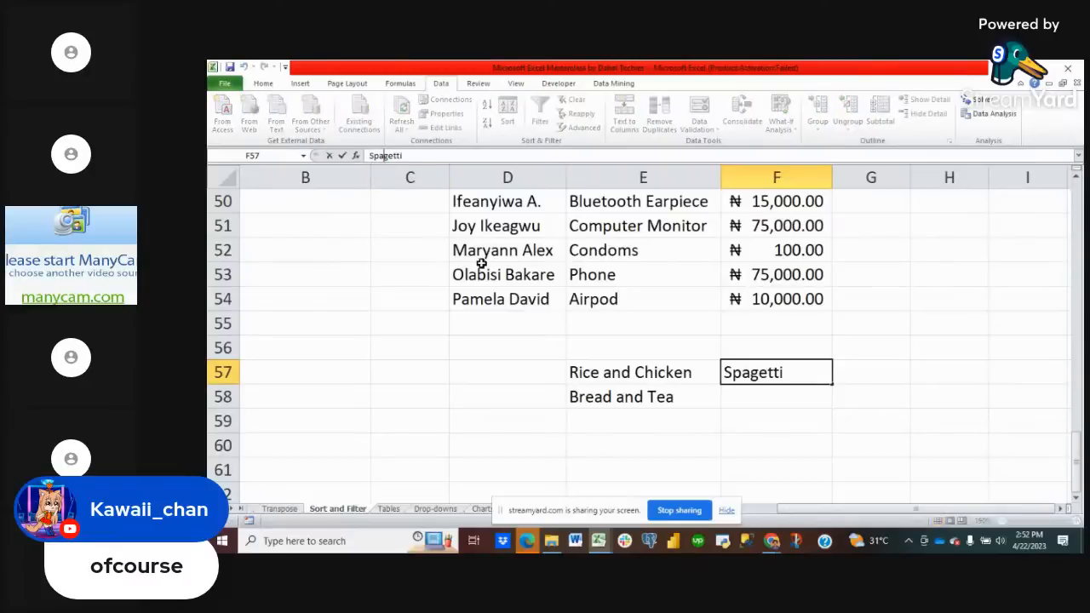
{"action": "type", "text": "h"}
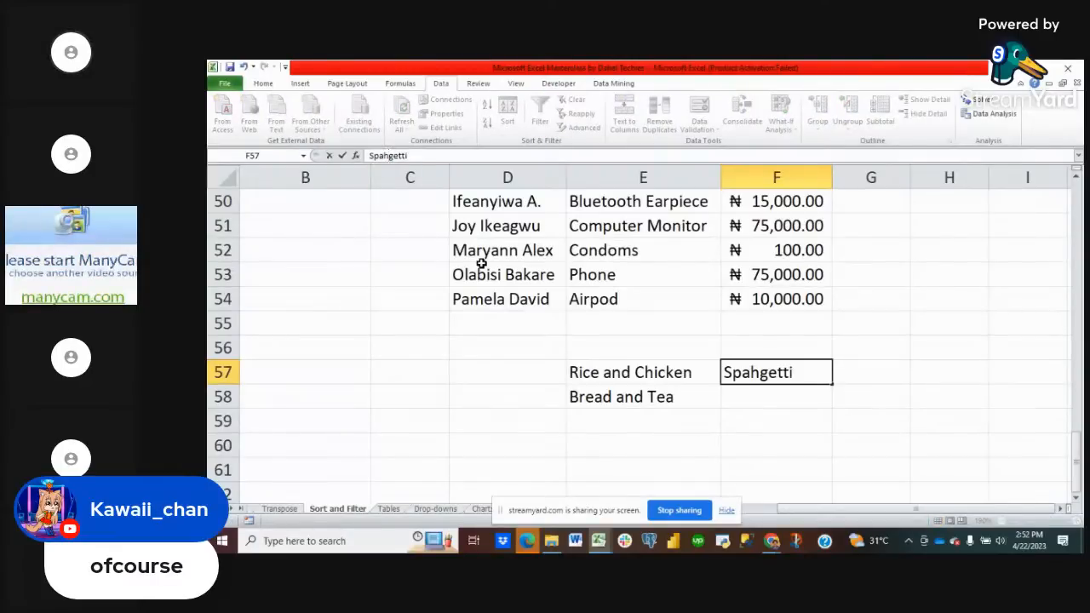
{"action": "left_click", "coordinate": [773, 399]}
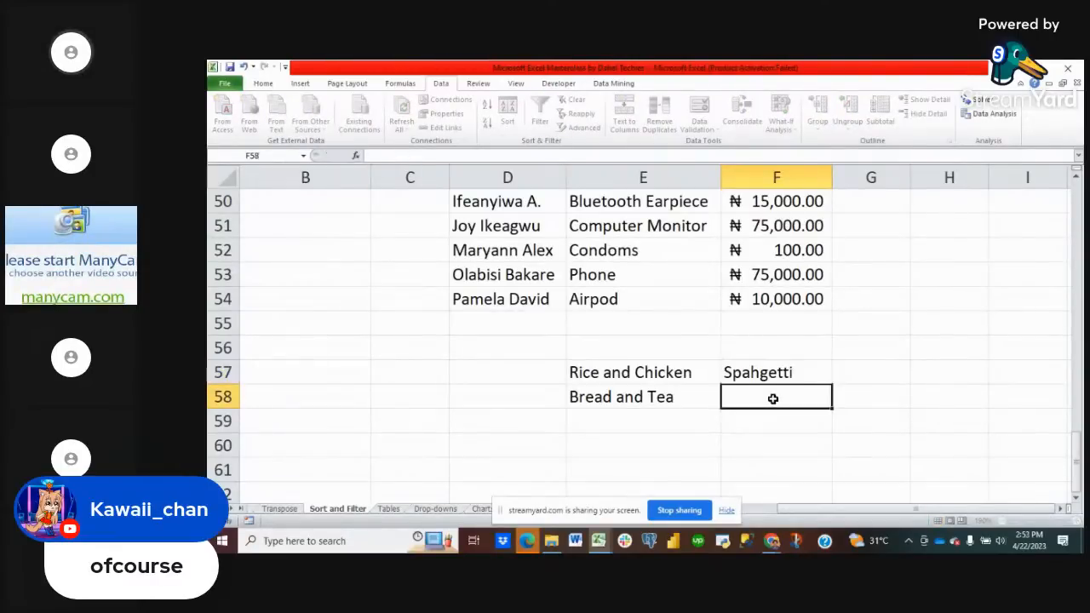
{"action": "key", "text": "ctrl+shift+l"}
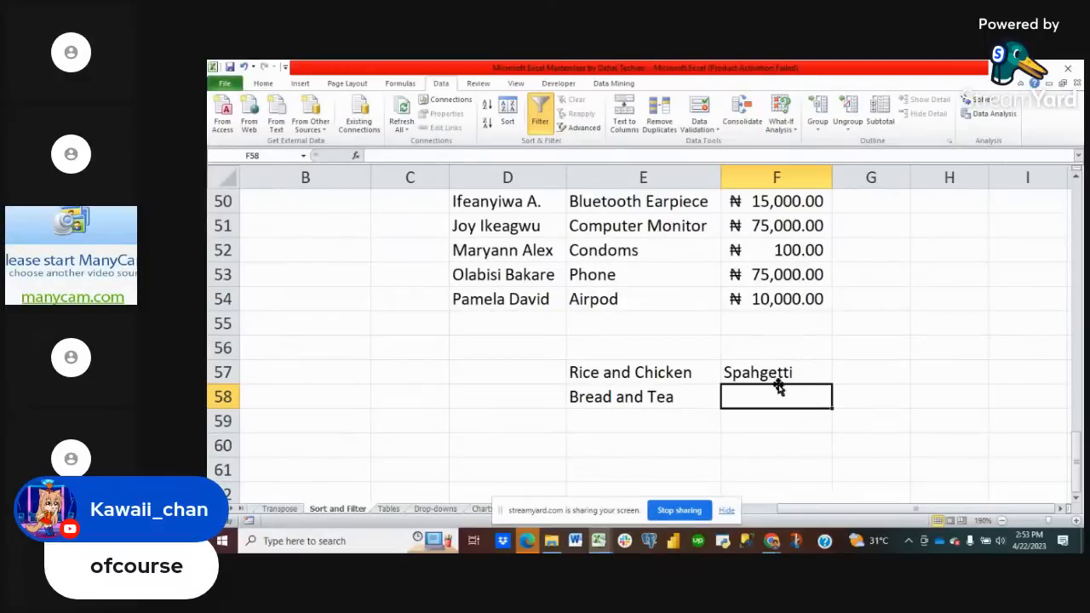
{"action": "left_click", "coordinate": [769, 374]}
{"action": "left_click", "coordinate": [388, 155]}
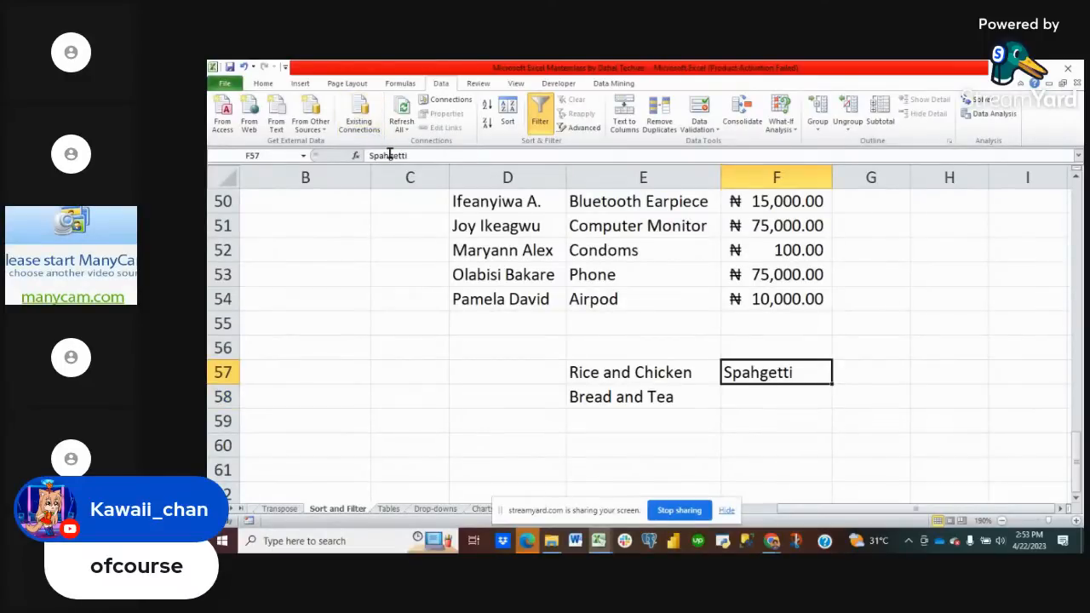
{"action": "key", "text": "BackSpace"}
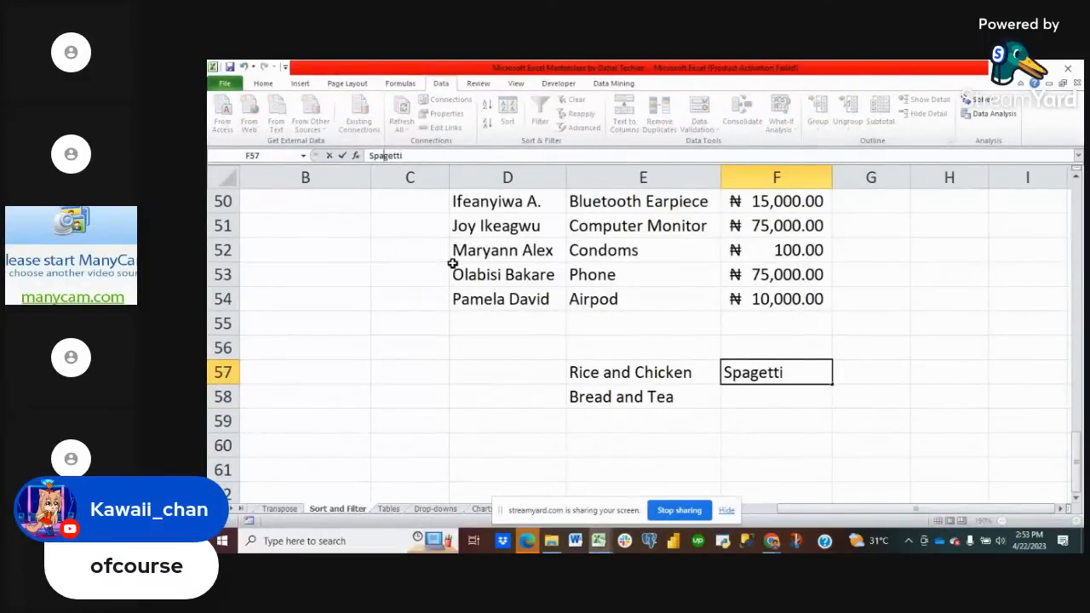
{"action": "key", "text": "Right"}
{"action": "type", "text": "h"}
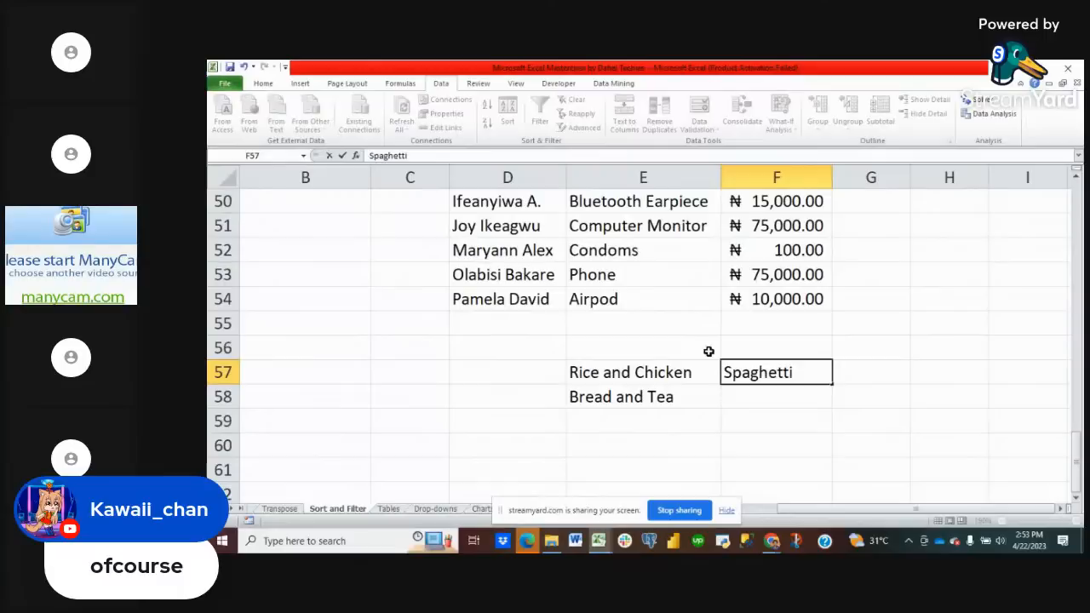
- Enter "Fufu" in cell F58 beside "Bread and Tea"
{"action": "left_click", "coordinate": [770, 394]}
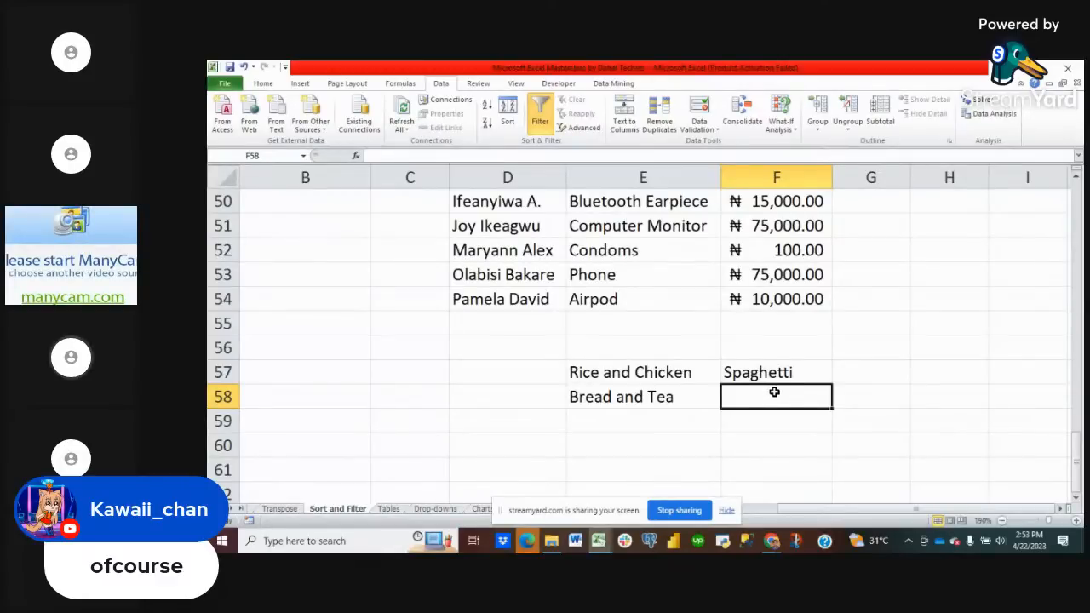
{"action": "type", "text": "So"}
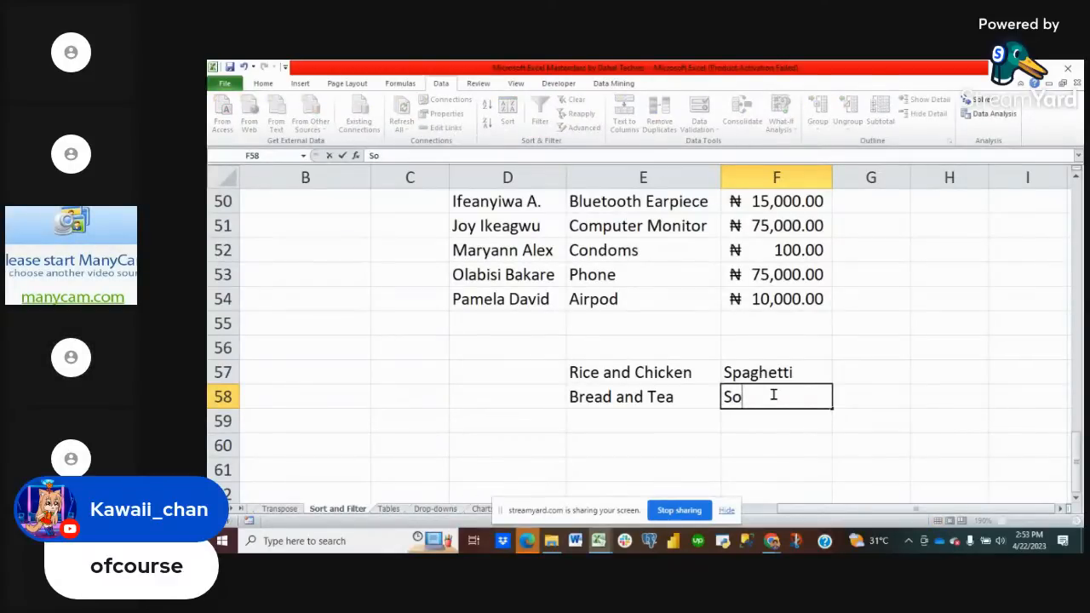
{"action": "key", "text": "BackSpace"}
{"action": "key", "text": "BackSpace"}
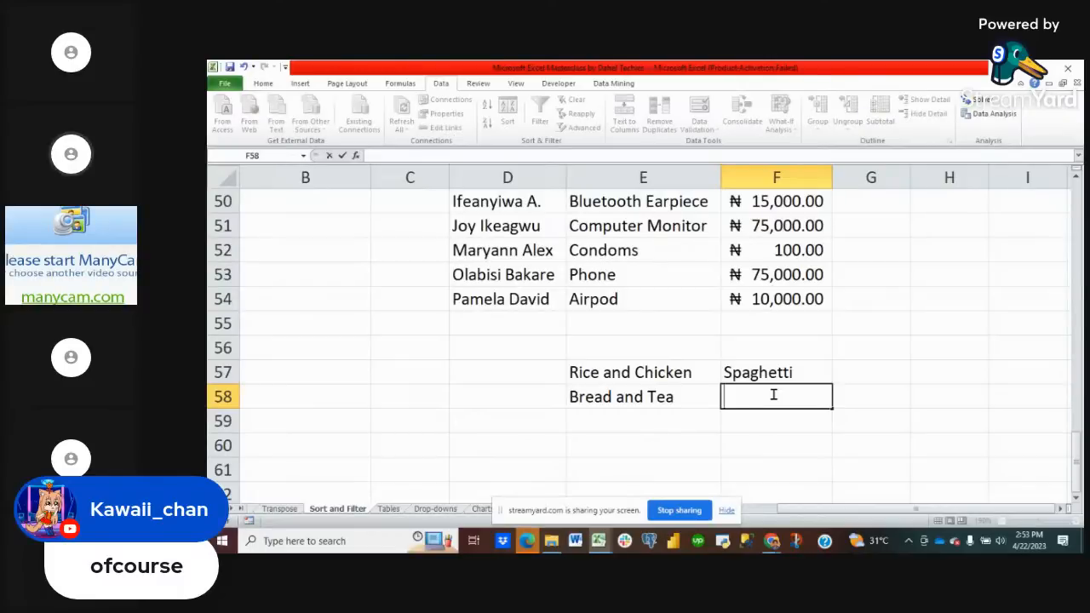
{"action": "type", "text": "Fufu"}
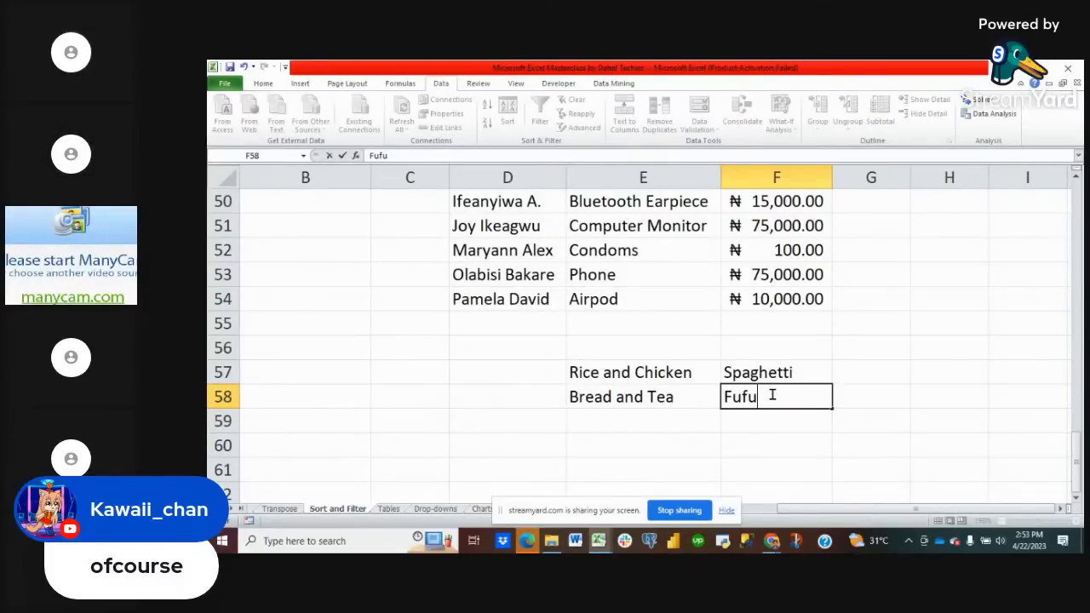
{"action": "left_click", "coordinate": [669, 437]}
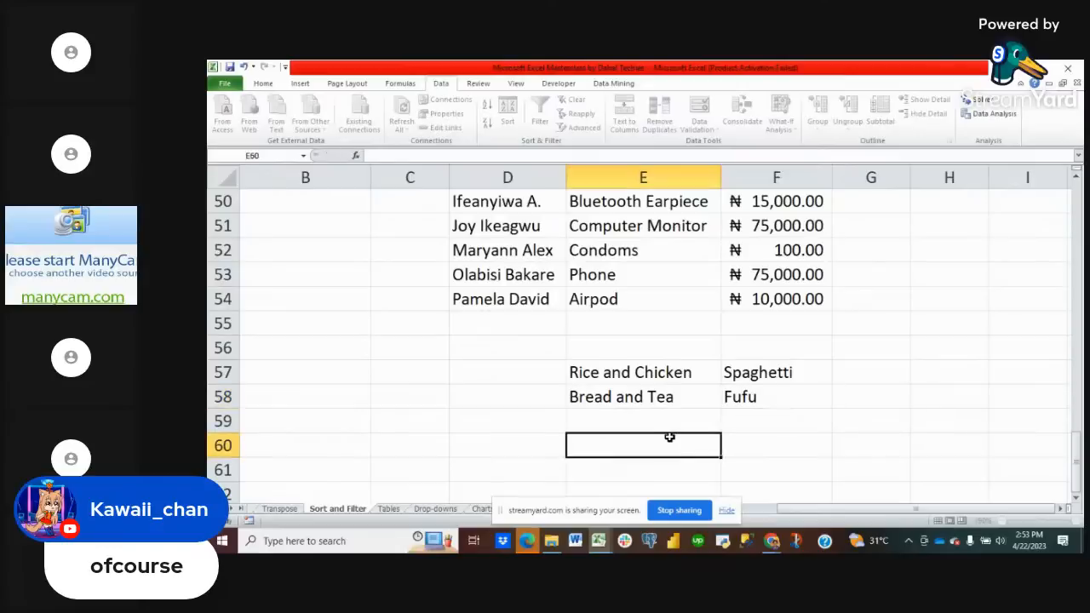
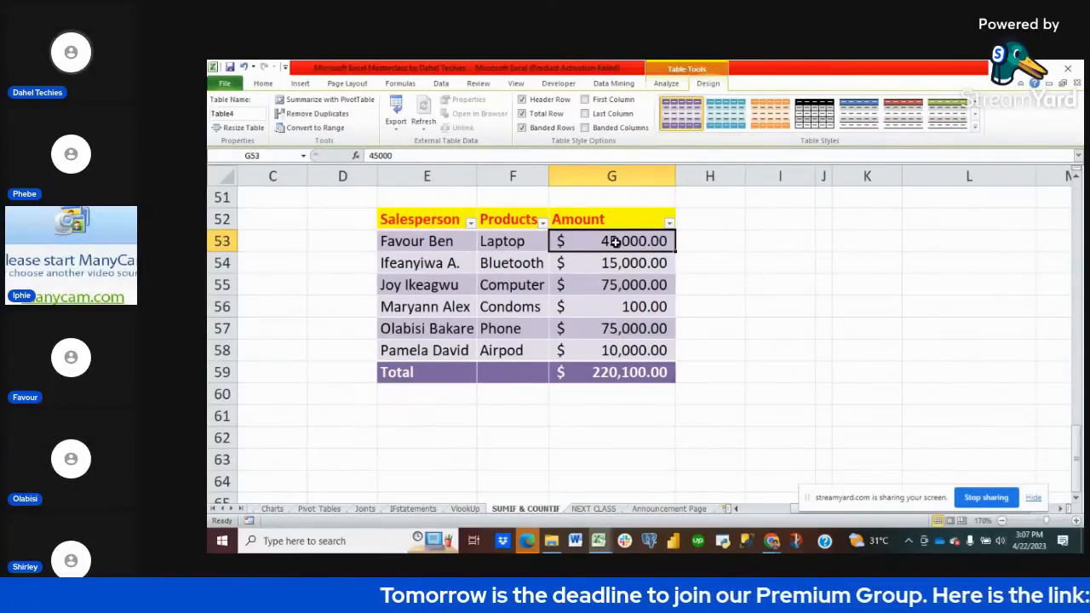
{"action": "left_click", "coordinate": [623, 290]}
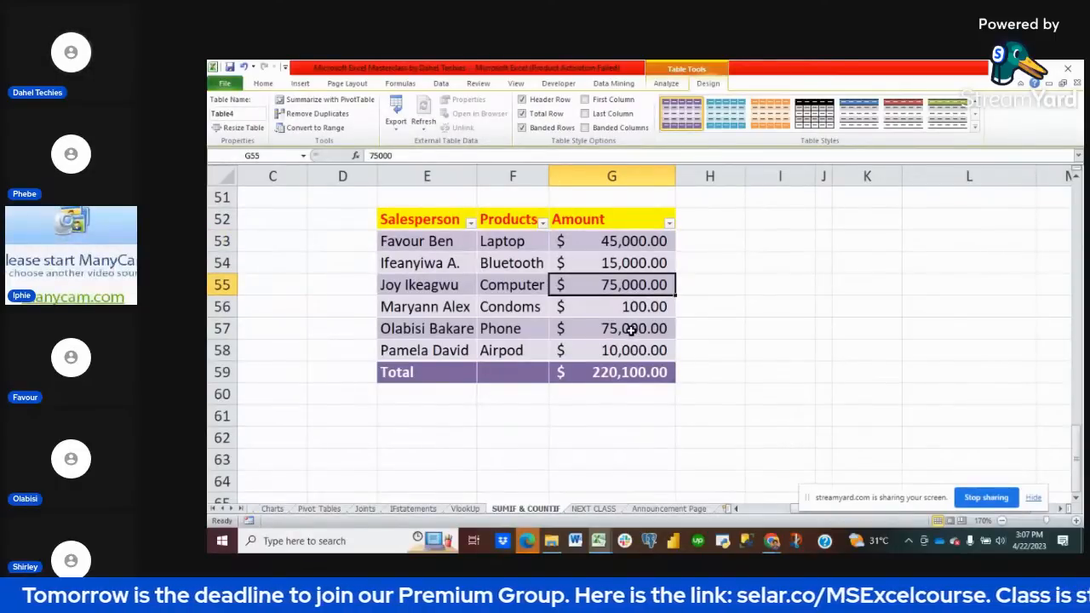
{"action": "left_click", "coordinate": [632, 332]}
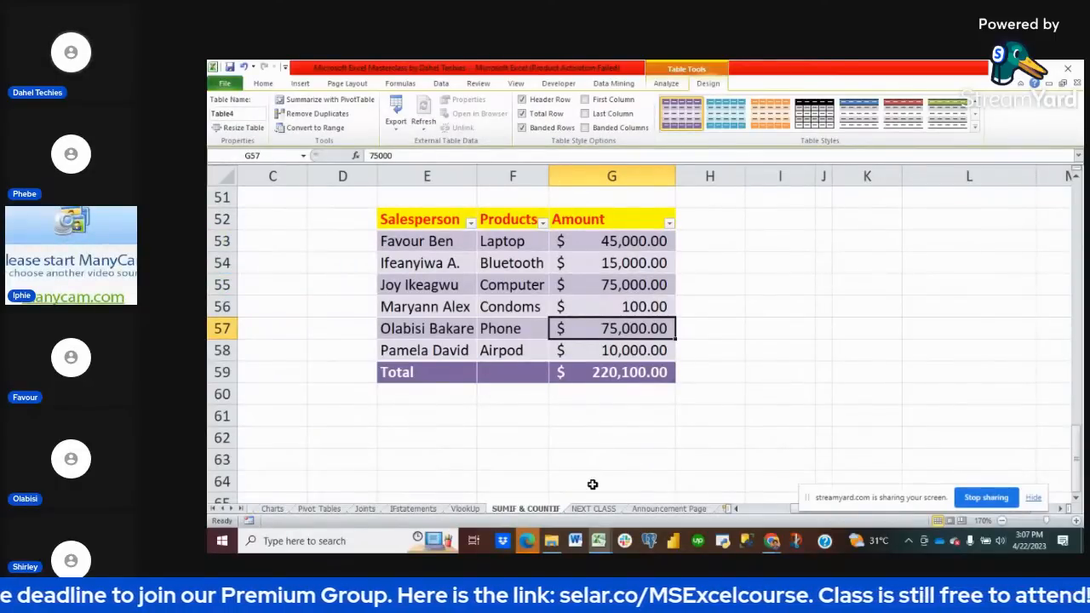
{"action": "left_click", "coordinate": [600, 540]}
{"action": "right_click", "coordinate": [599, 541]}
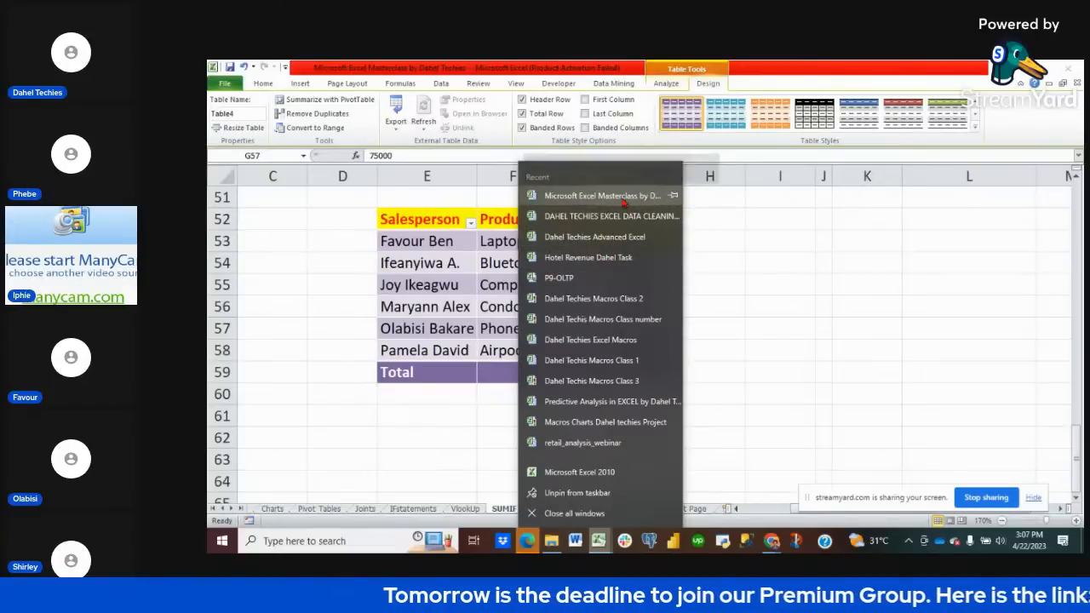
- Switch to the StreamYard studio window in Chrome and open the viewer comments
{"action": "left_click", "coordinate": [772, 542]}
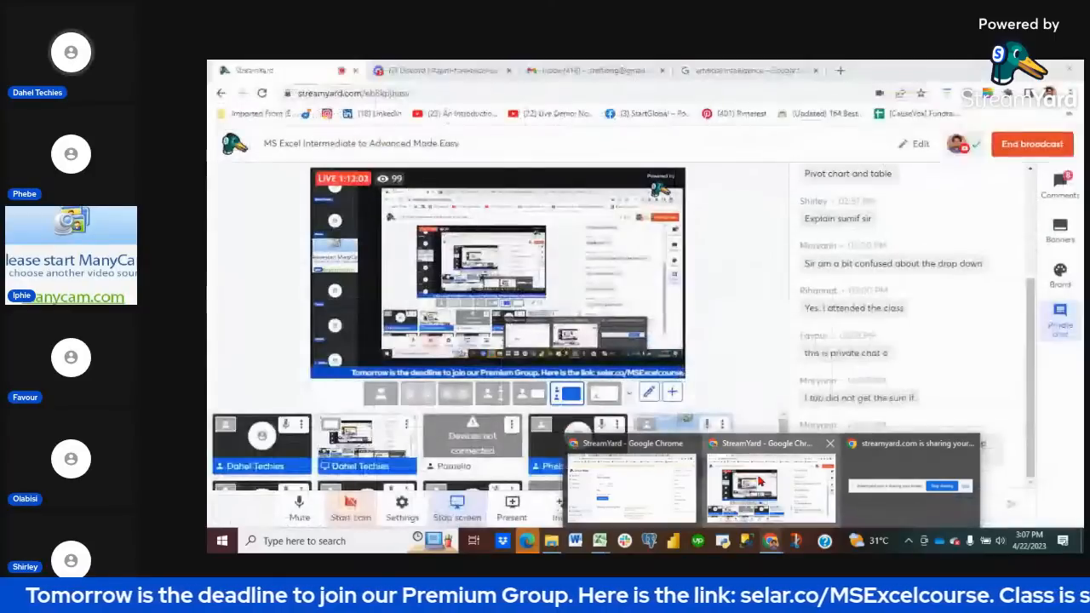
{"action": "left_click", "coordinate": [762, 483]}
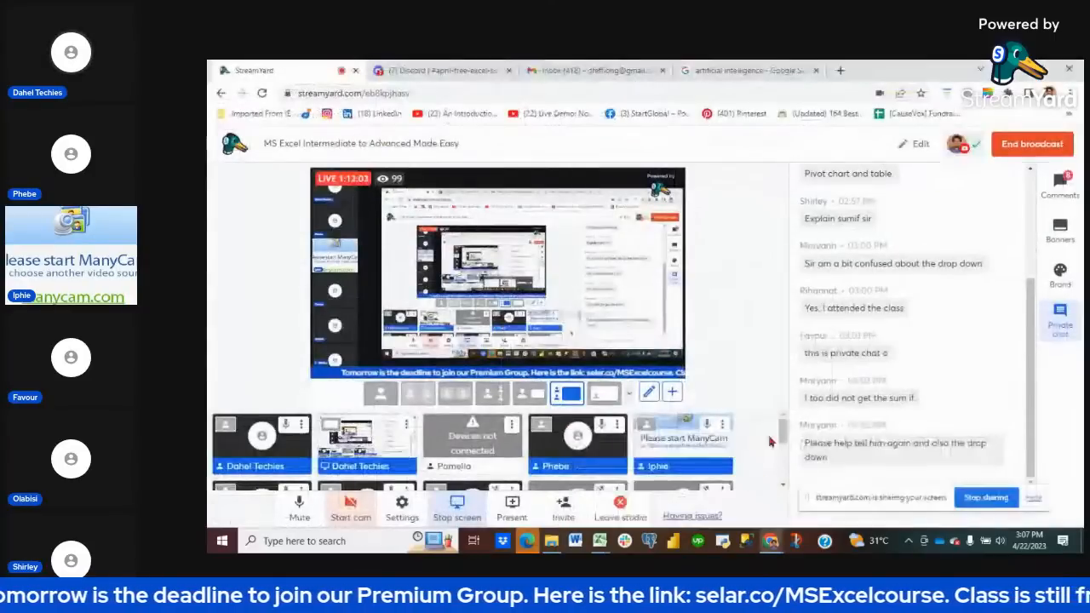
{"action": "left_click", "coordinate": [1060, 186]}
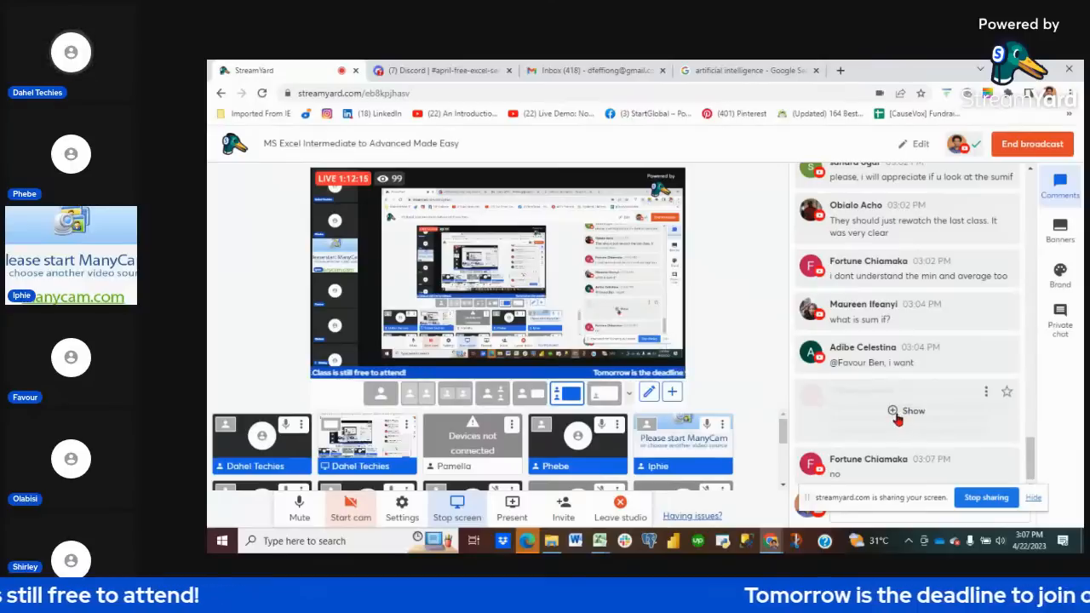
- Briefly show the comments about unacknowledged premium class payment and rewatching the last class on the broadcast, hiding each again, and browse the other comments
{"action": "left_click", "coordinate": [897, 416]}
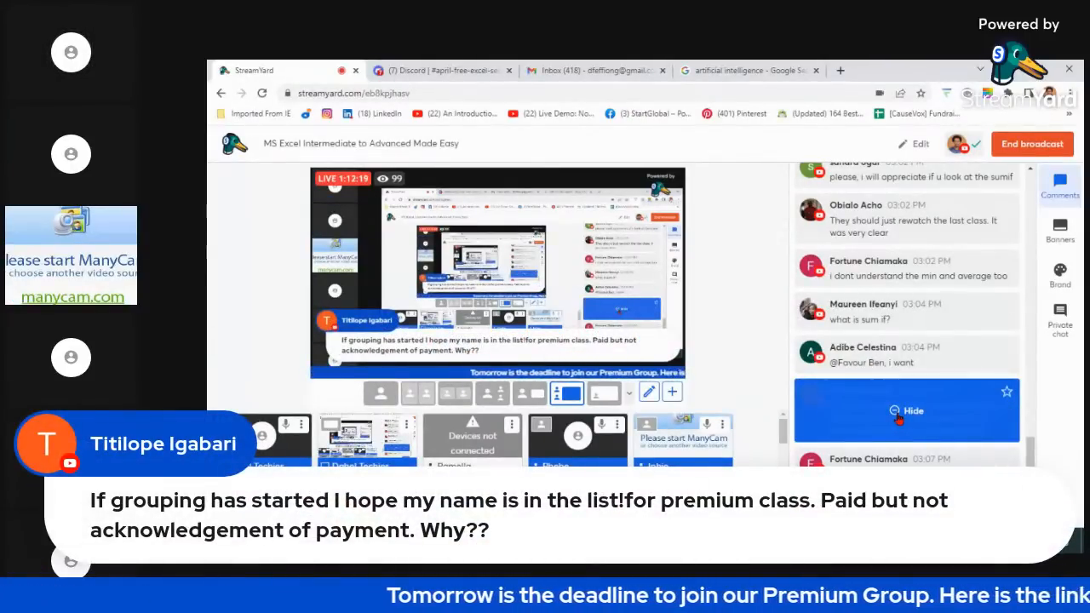
{"action": "left_click", "coordinate": [897, 416]}
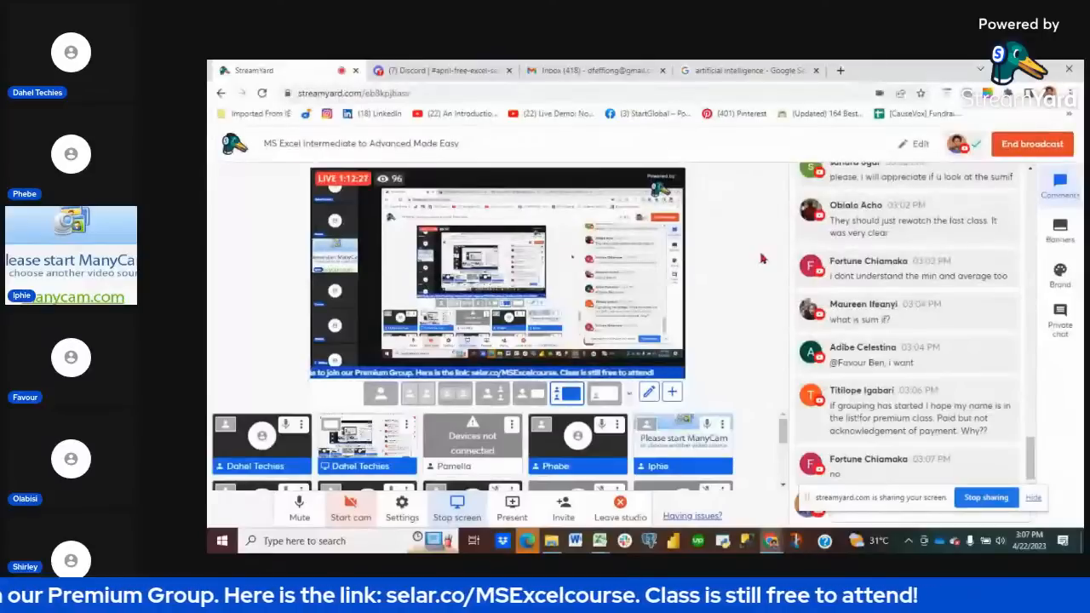
{"action": "left_click", "coordinate": [904, 218]}
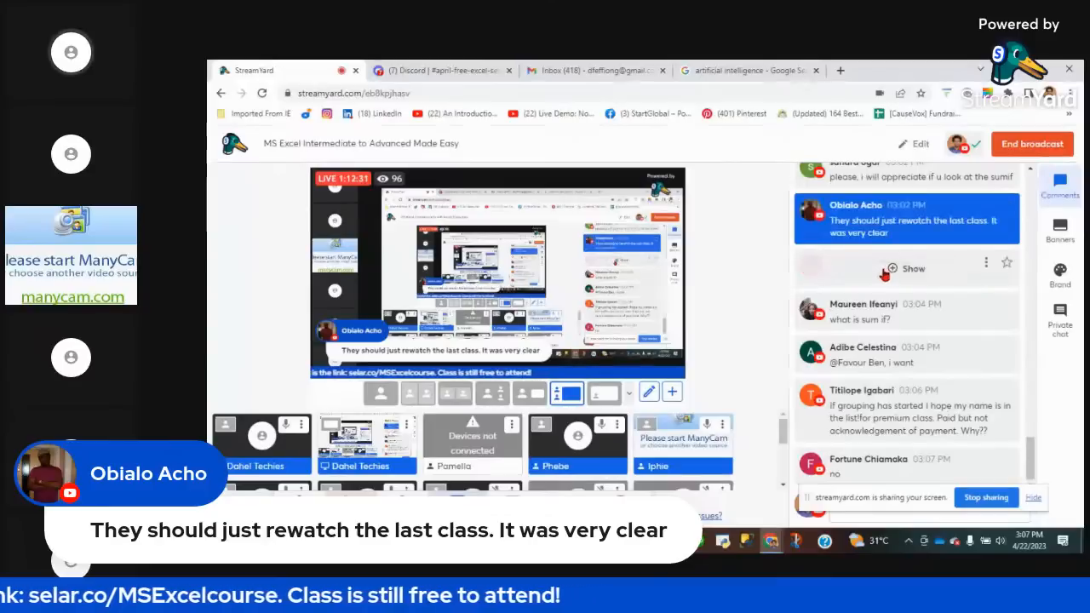
{"action": "left_click", "coordinate": [894, 220]}
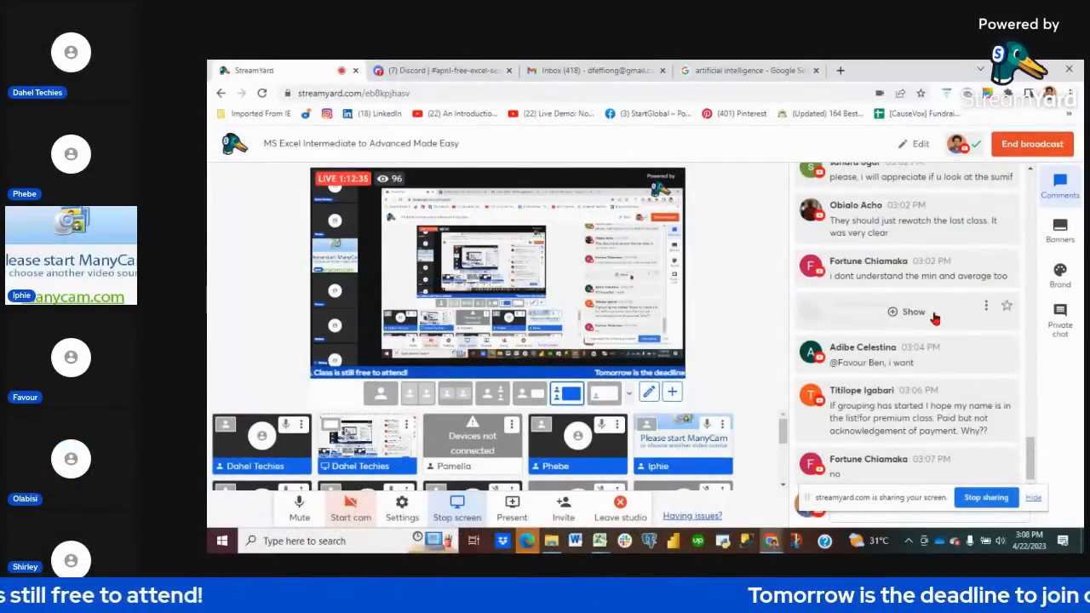
{"action": "scroll", "coordinate": [895, 315], "scroll_direction": "up", "scroll_amount": 2}
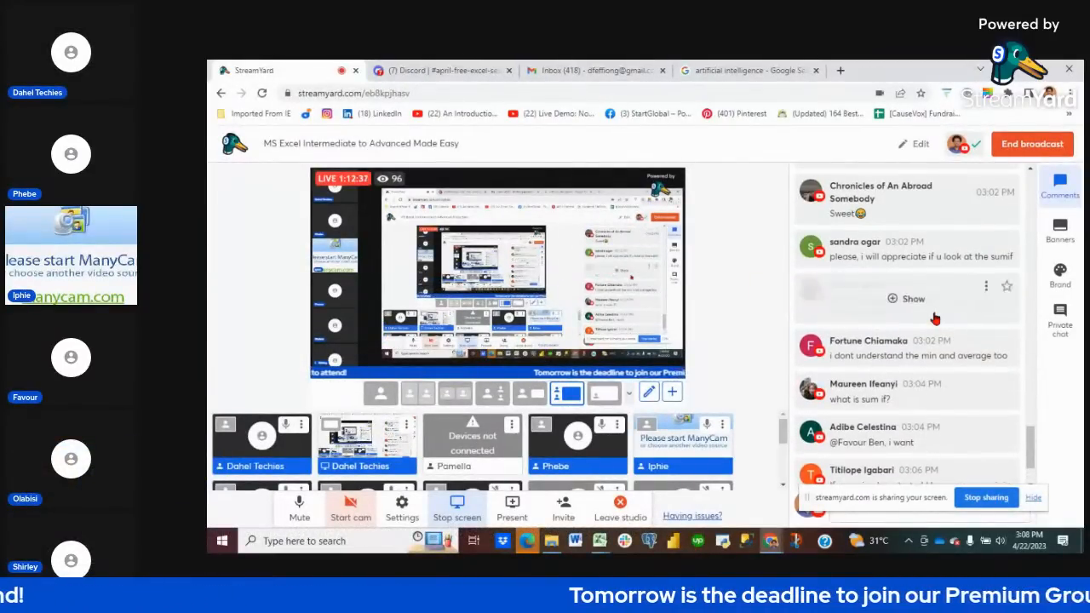
{"action": "scroll", "coordinate": [934, 318], "scroll_direction": "up", "scroll_amount": 1}
{"action": "scroll", "coordinate": [934, 318], "scroll_direction": "down", "scroll_amount": 2}
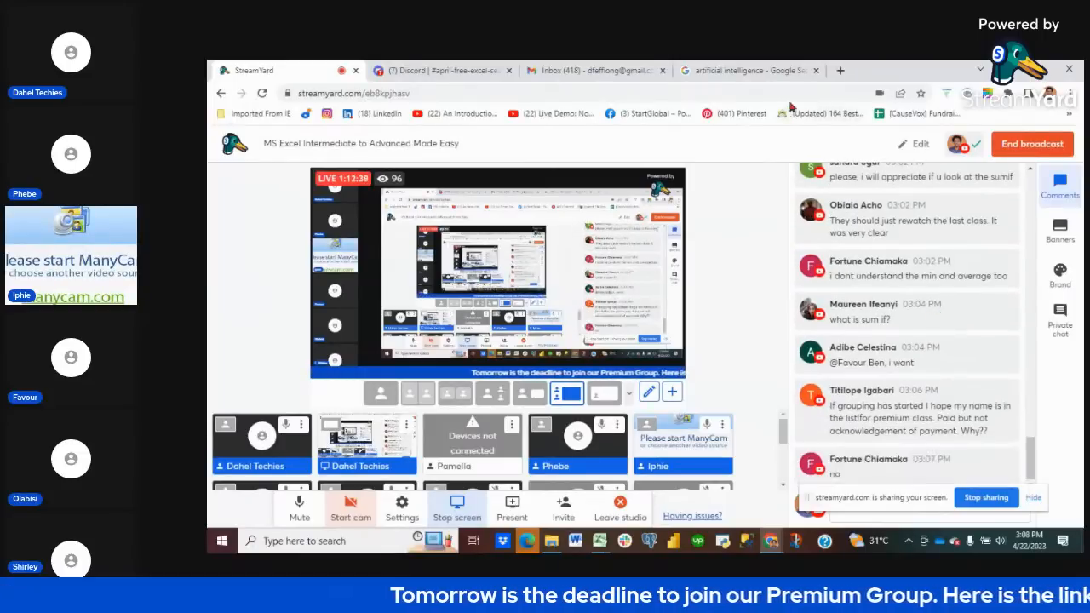
- Open mavenanalytics.io in a new browser tab
{"action": "key", "text": "ctrl+t"}
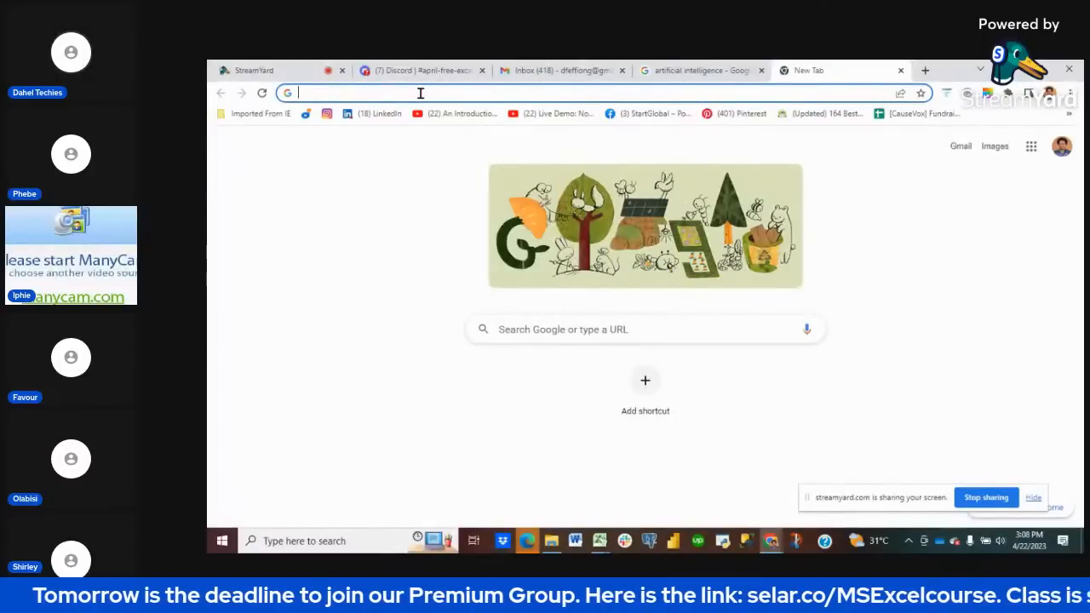
{"action": "type", "text": "maven"}
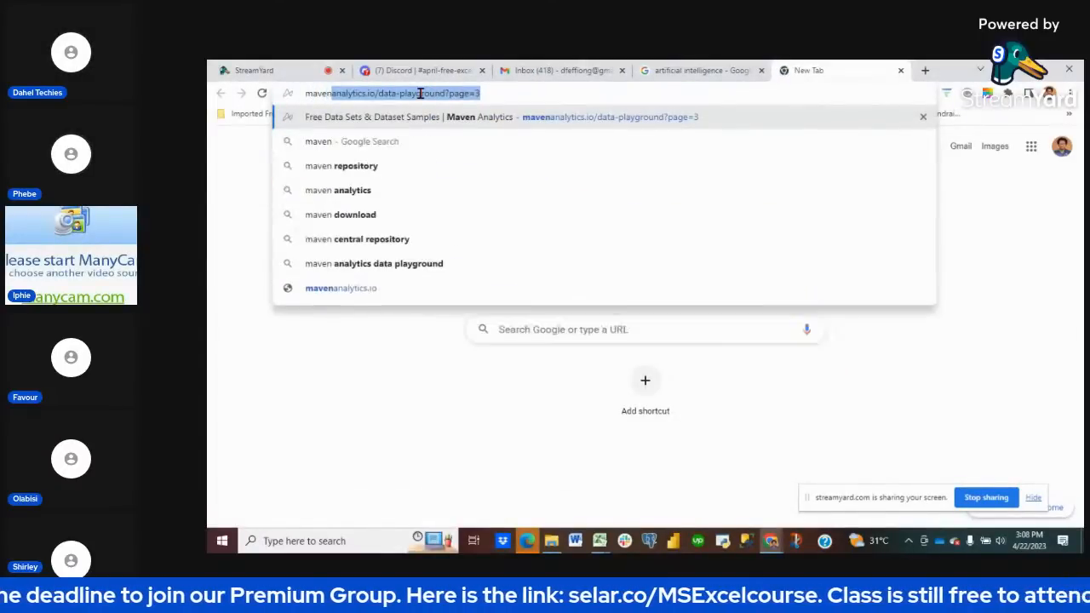
{"action": "key", "text": "BackSpace"}
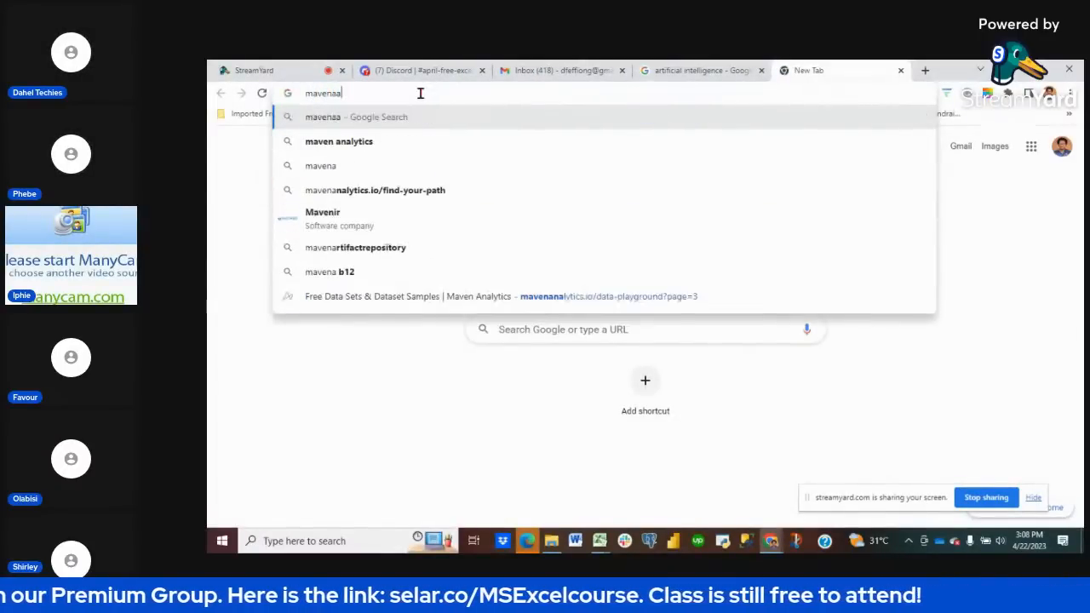
{"action": "type", "text": "an"}
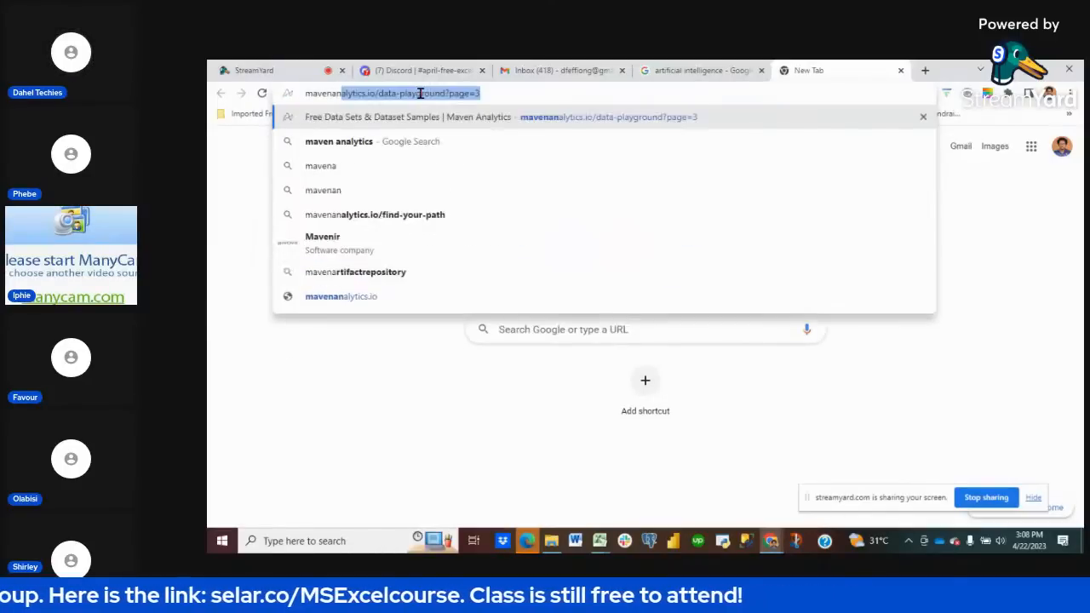
{"action": "key", "text": "BackSpace"}
{"action": "key", "text": "BackSpace"}
{"action": "type", "text": "n"}
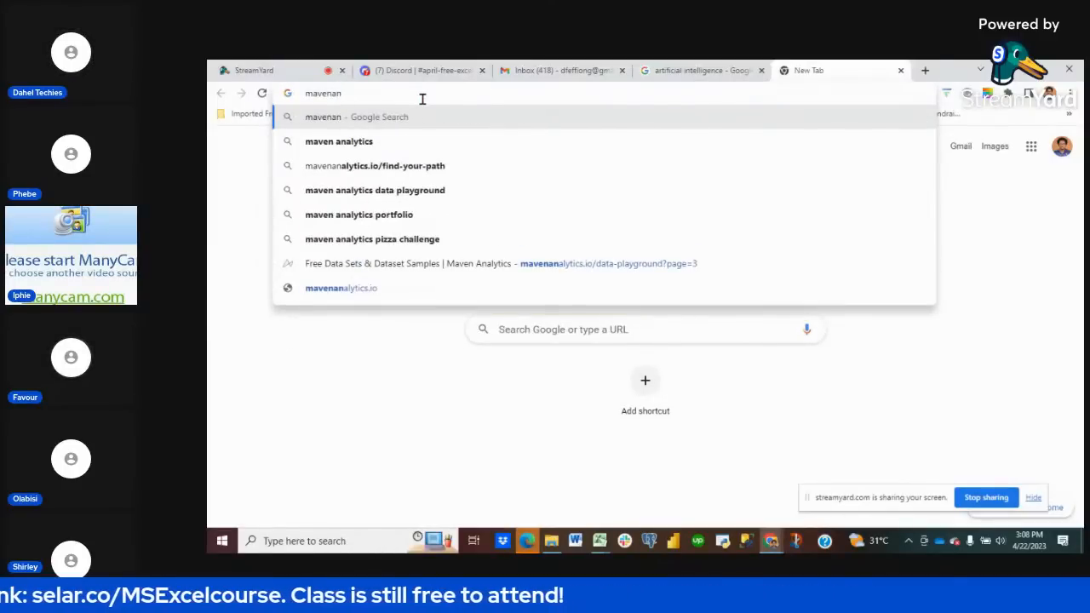
{"action": "type", "text": "alytics."}
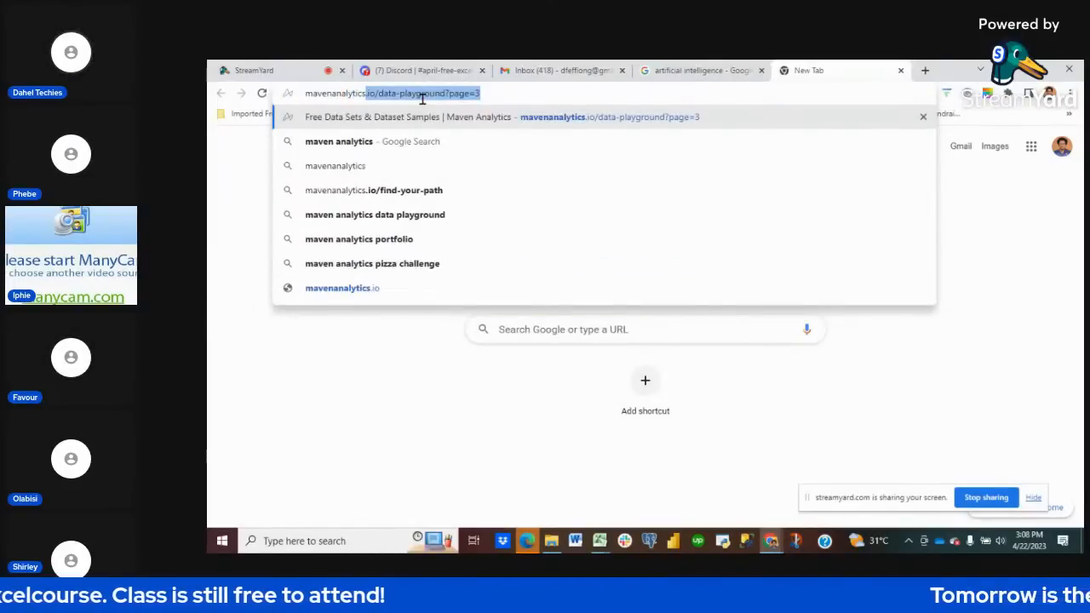
{"action": "type", "text": "io"}
{"action": "key", "text": "Delete"}
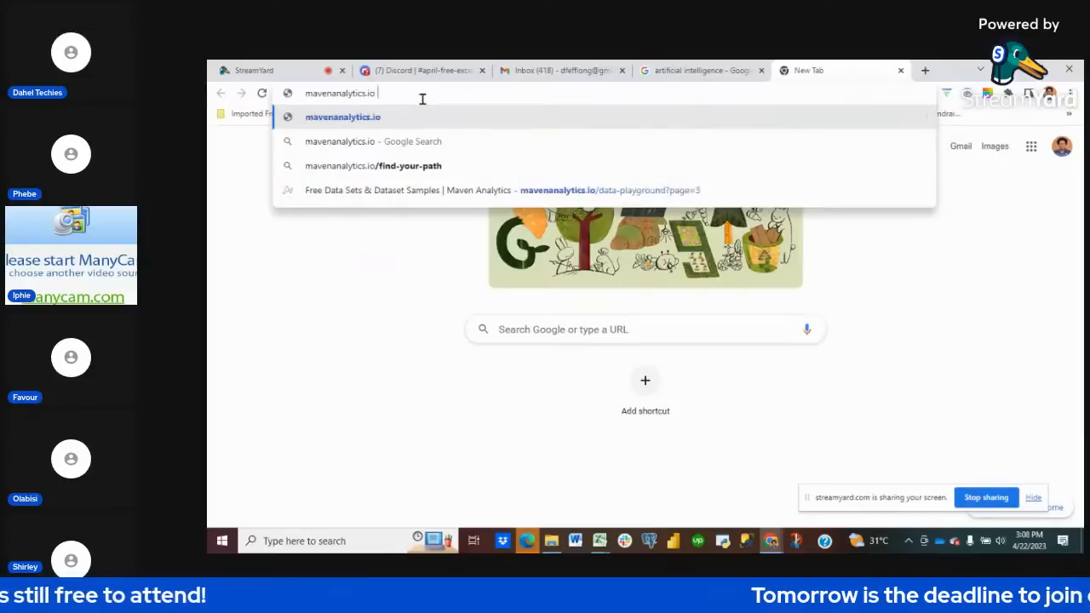
{"action": "key", "text": "Return"}
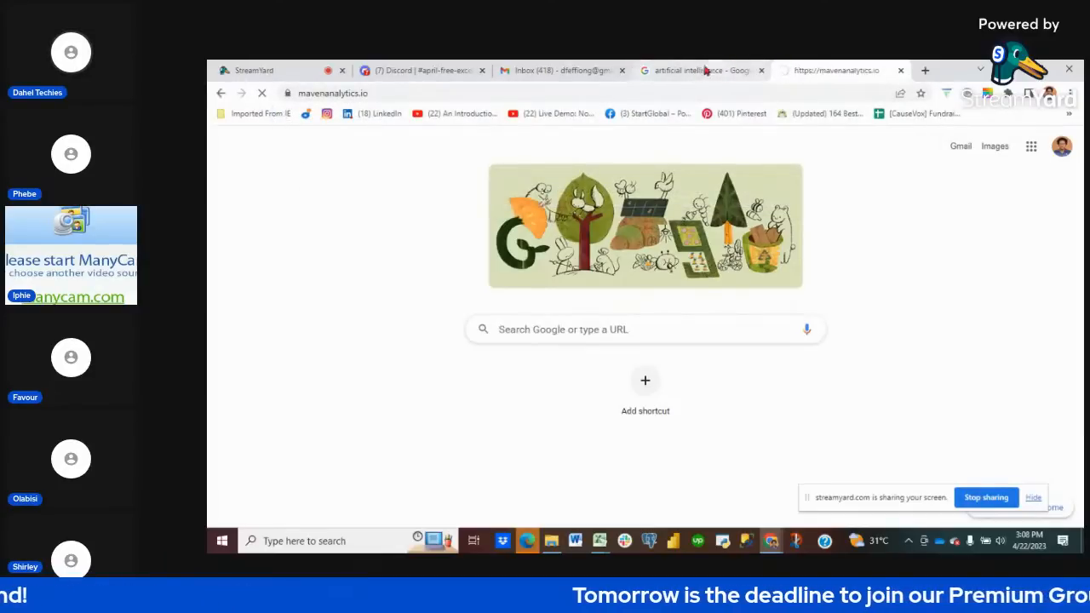
- Open kaggle.com in the browser tab showing the artificial intelligence image results
{"action": "left_click", "coordinate": [704, 70]}
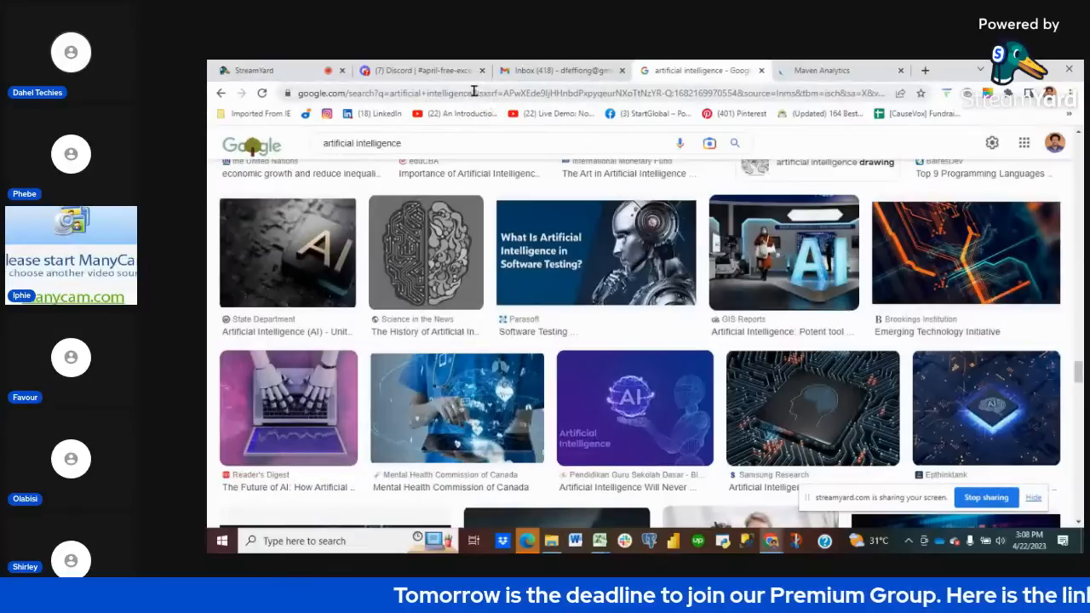
{"action": "left_click", "coordinate": [475, 91]}
{"action": "key", "text": "BackSpace"}
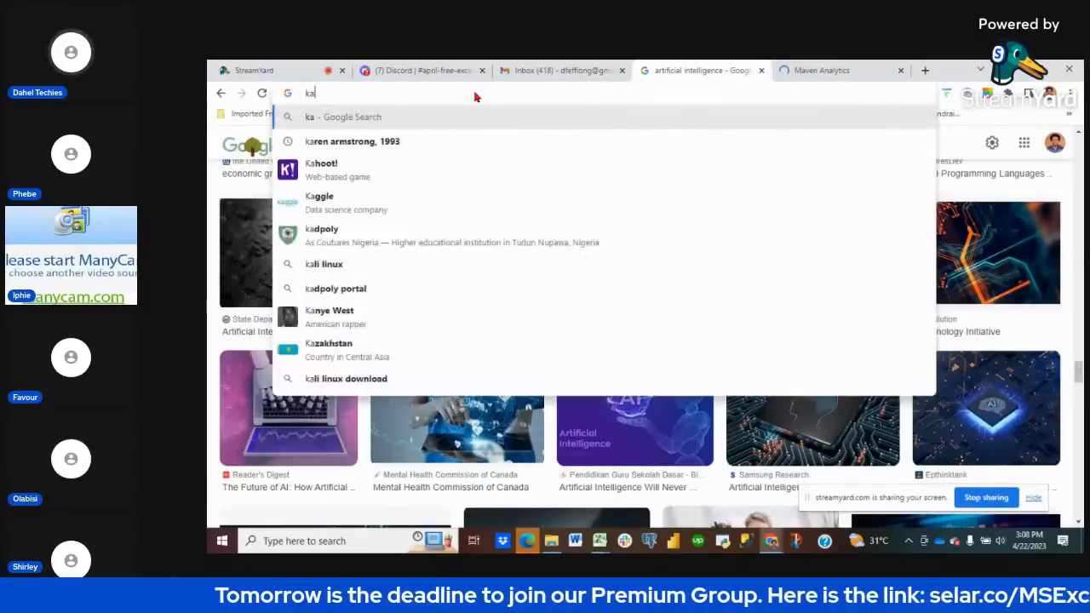
{"action": "type", "text": "kaggle.c"}
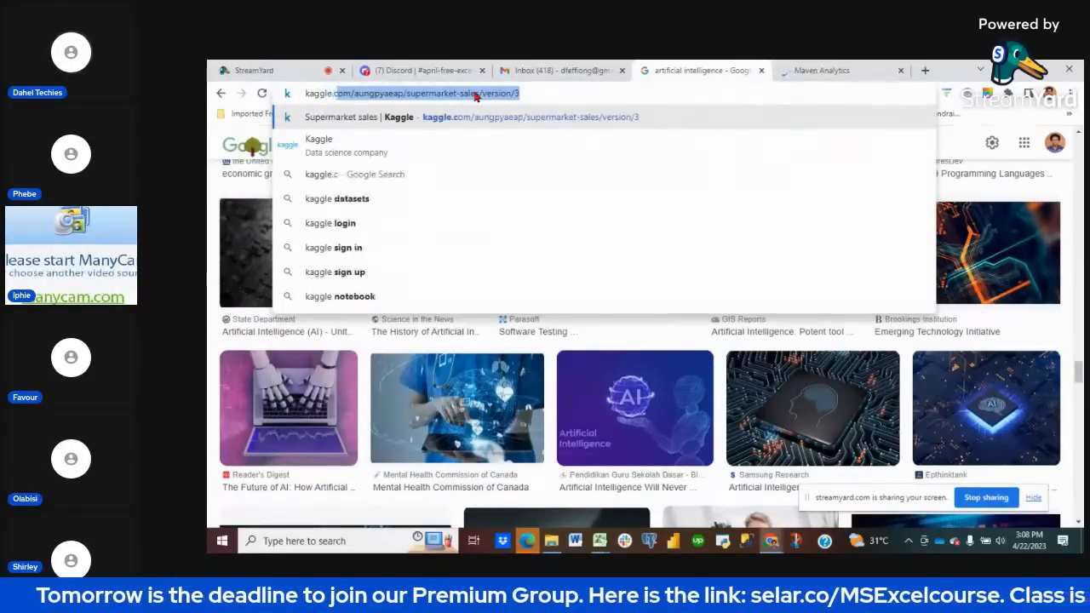
{"action": "type", "text": "om"}
{"action": "key", "text": "Return"}
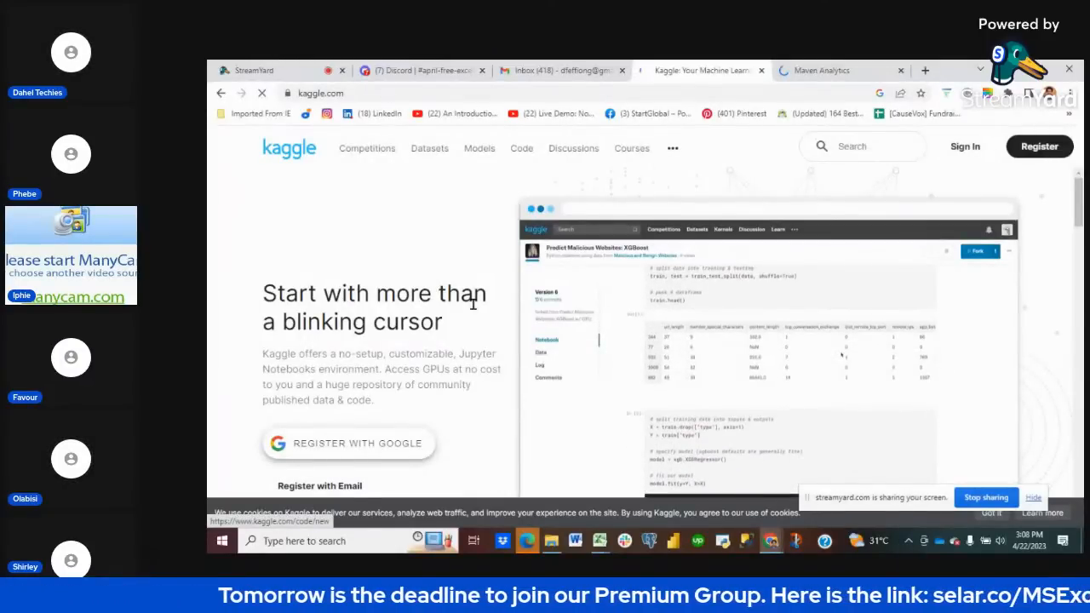
- Open Kaggle's Finance Datasets collection and browse the listed datasets
{"action": "scroll", "coordinate": [539, 248], "scroll_direction": "down", "scroll_amount": 5}
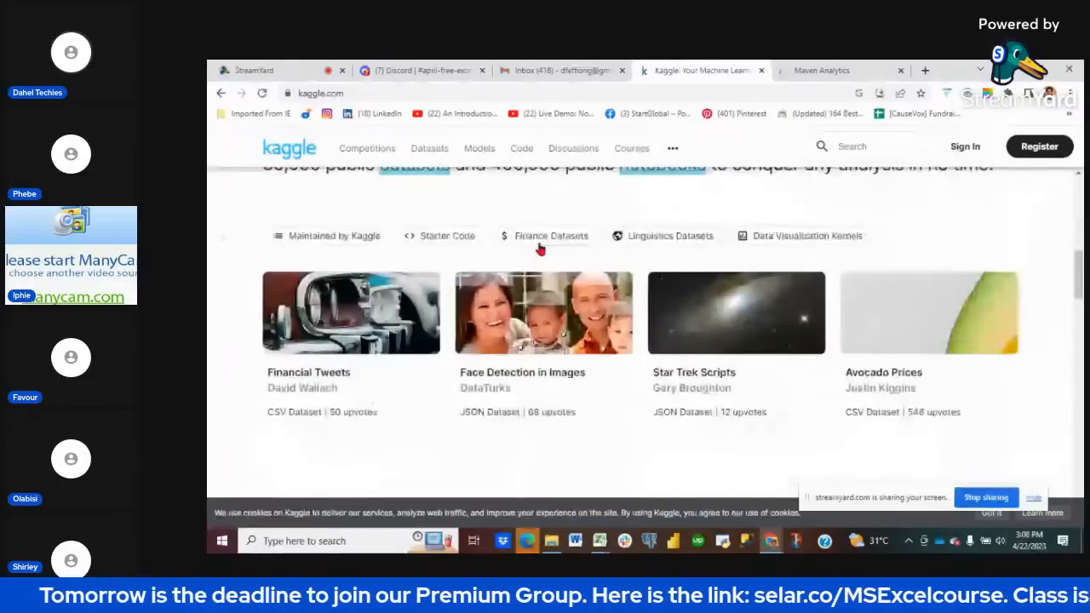
{"action": "left_click", "coordinate": [539, 245]}
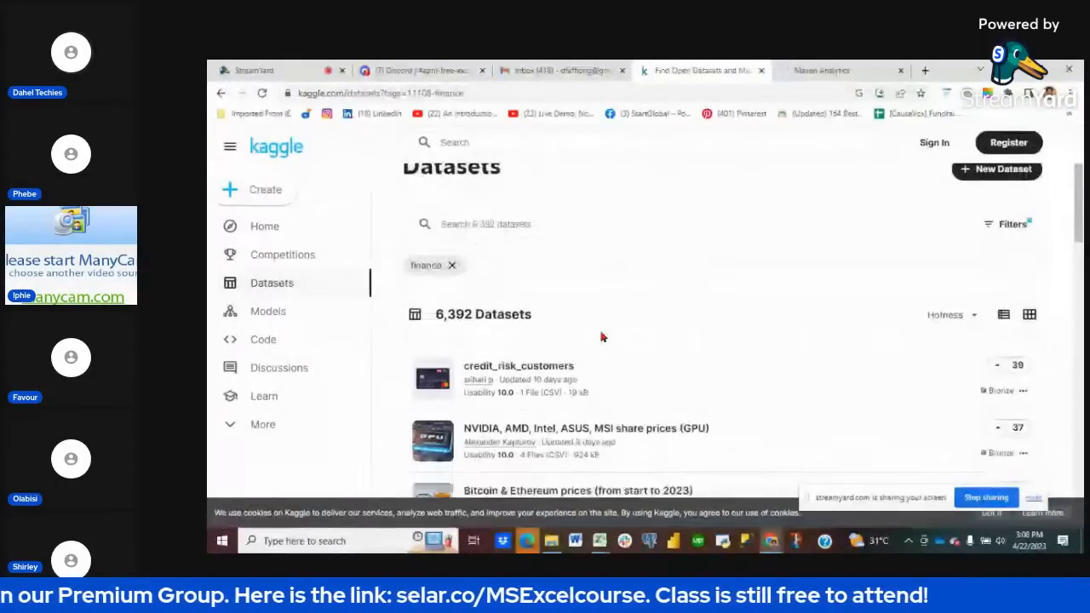
{"action": "scroll", "coordinate": [600, 337], "scroll_direction": "down", "scroll_amount": 1}
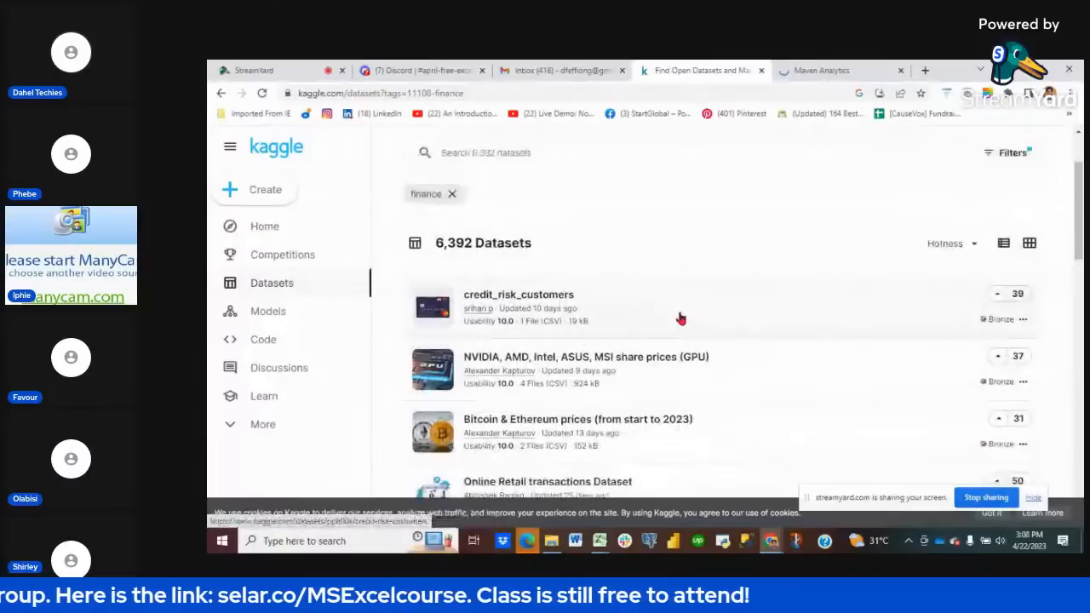
{"action": "scroll", "coordinate": [680, 319], "scroll_direction": "down", "scroll_amount": 5}
{"action": "scroll", "coordinate": [553, 315], "scroll_direction": "down", "scroll_amount": 1}
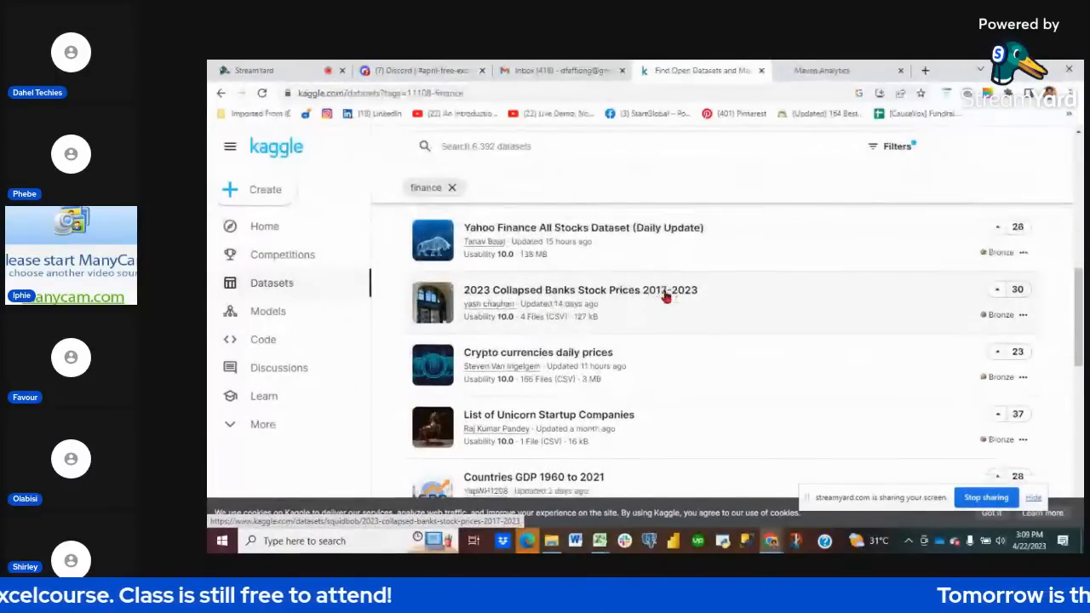
{"action": "scroll", "coordinate": [667, 295], "scroll_direction": "down", "scroll_amount": 1}
{"action": "scroll", "coordinate": [666, 296], "scroll_direction": "down", "scroll_amount": 1}
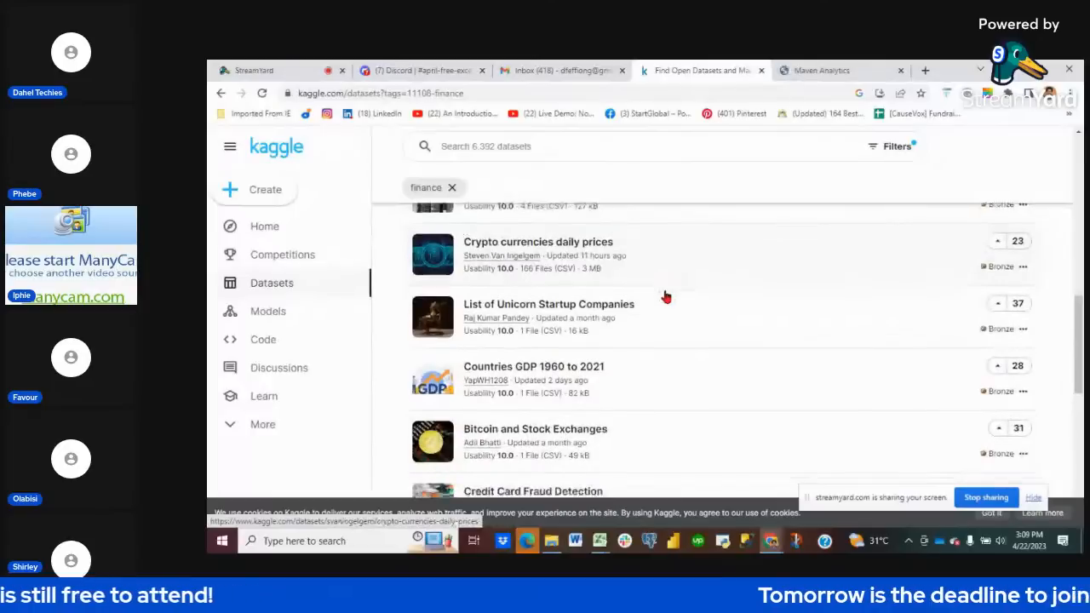
{"action": "scroll", "coordinate": [666, 296], "scroll_direction": "down", "scroll_amount": 1}
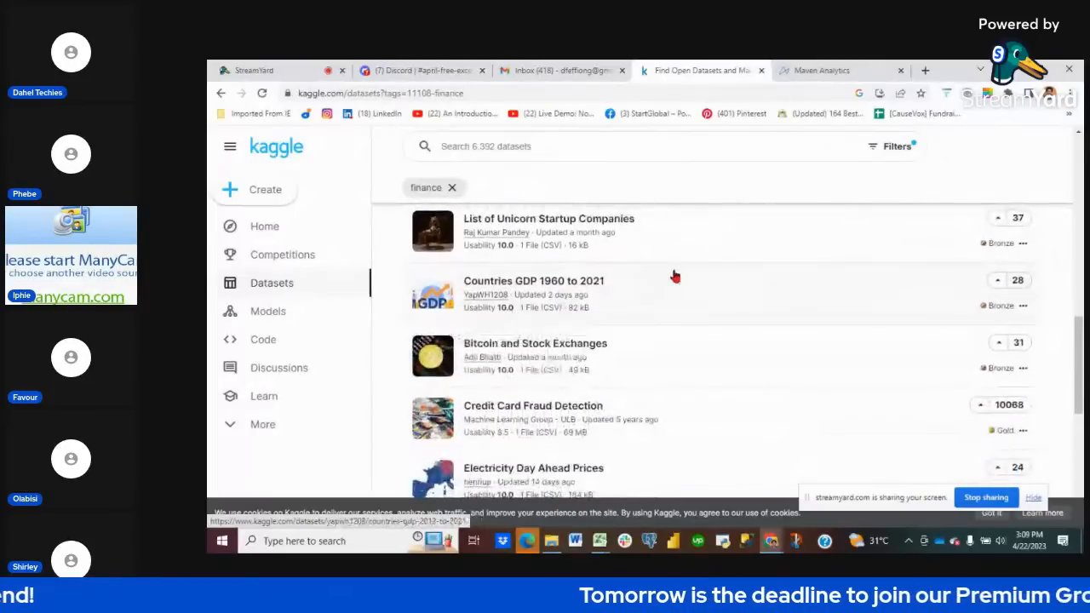
- Open the Countries GDP 1960 to 2021 dataset and try to download it
{"action": "left_click", "coordinate": [890, 283]}
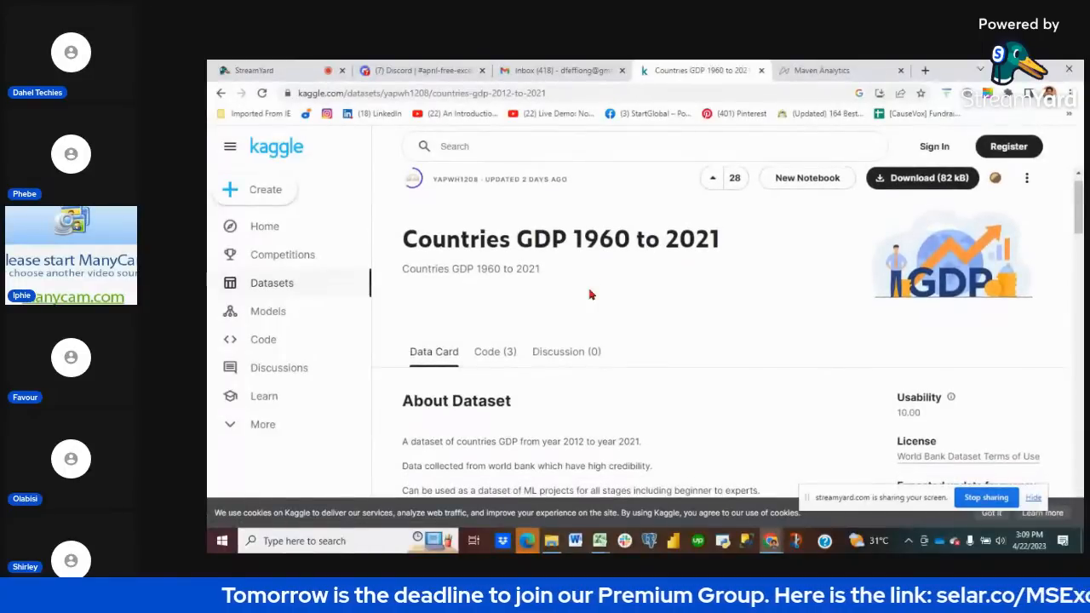
{"action": "scroll", "coordinate": [590, 295], "scroll_direction": "up", "scroll_amount": 1}
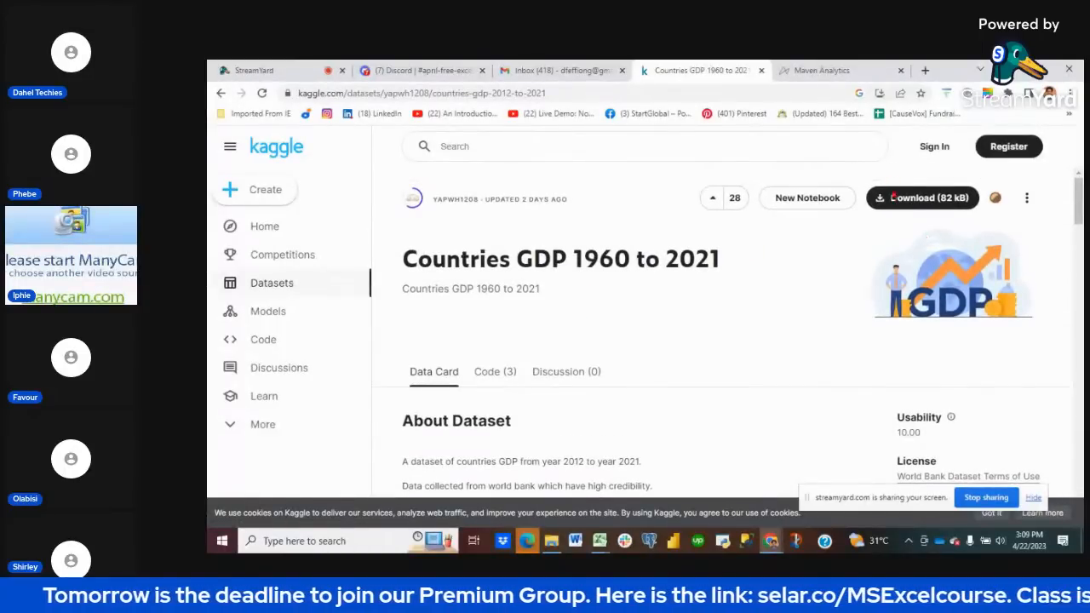
{"action": "scroll", "coordinate": [857, 247], "scroll_direction": "down", "scroll_amount": 1}
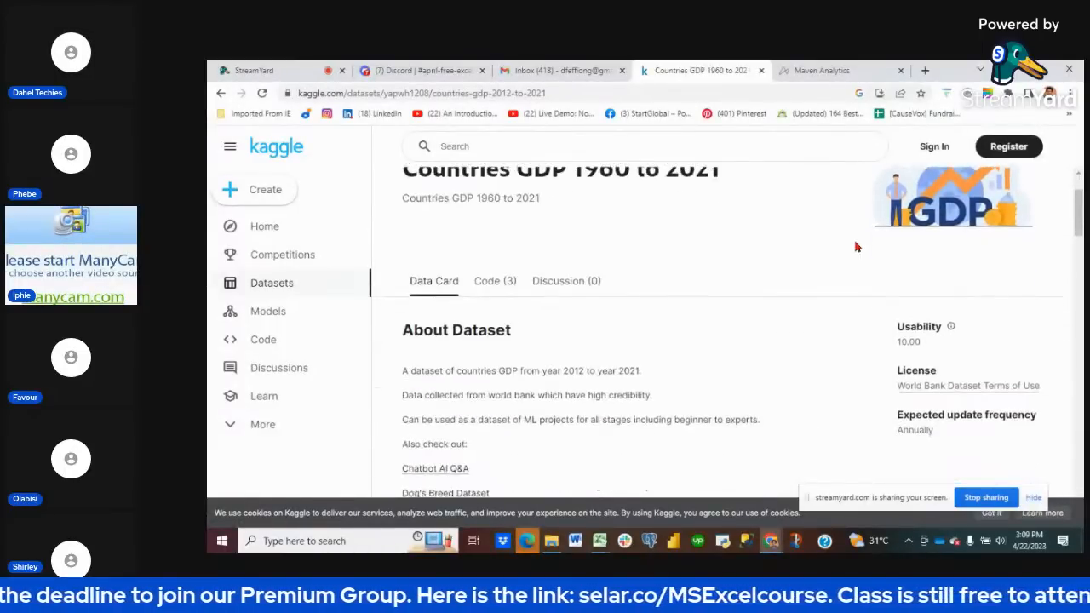
{"action": "scroll", "coordinate": [857, 247], "scroll_direction": "up", "scroll_amount": 1}
{"action": "left_click", "coordinate": [900, 200]}
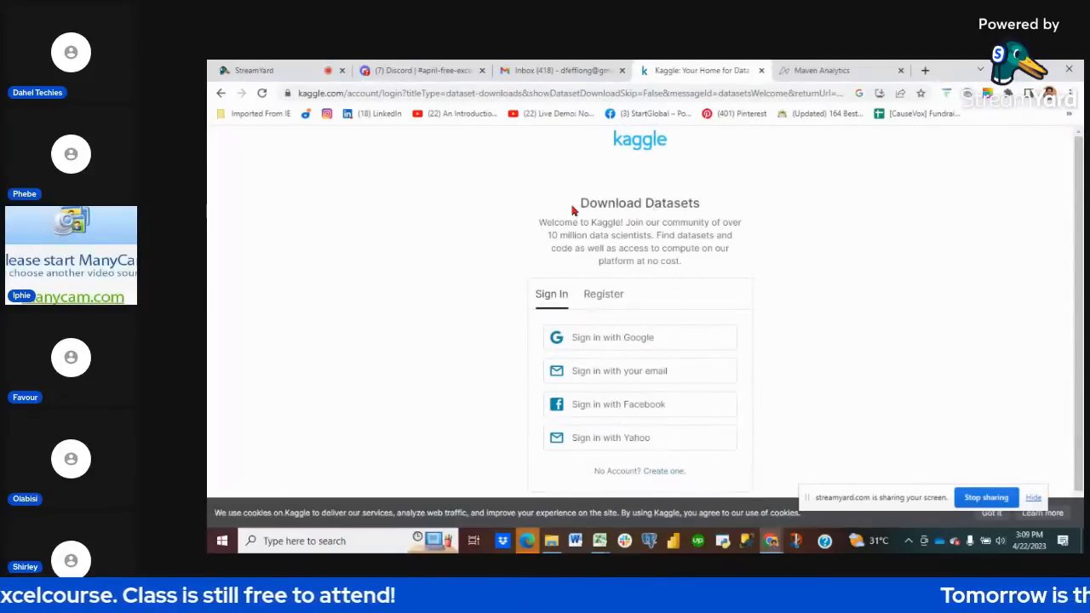
- Switch to the Dahel Techies Excel Data Cleaning and Modelling 1 workbook in Excel and look over its Excel Project sheet
{"action": "left_click", "coordinate": [254, 69]}
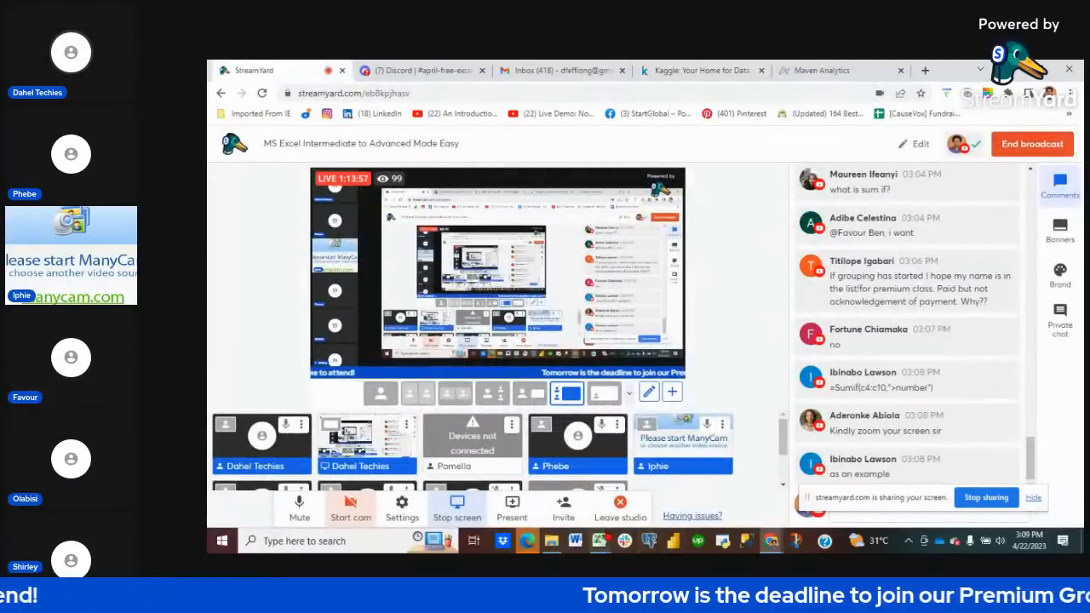
{"action": "mouse_move", "coordinate": [600, 541]}
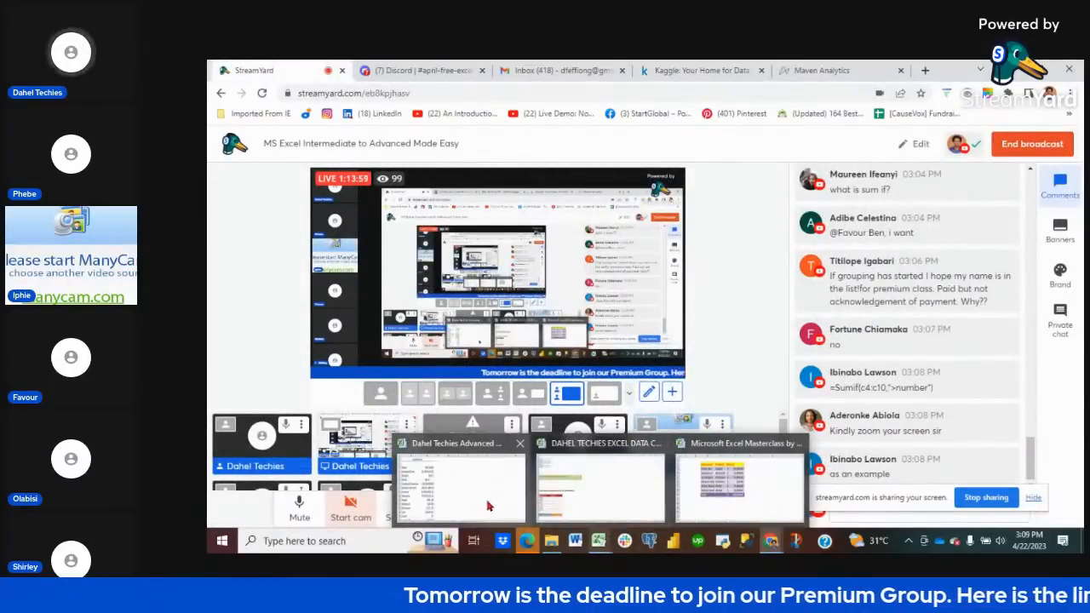
{"action": "left_click", "coordinate": [487, 505]}
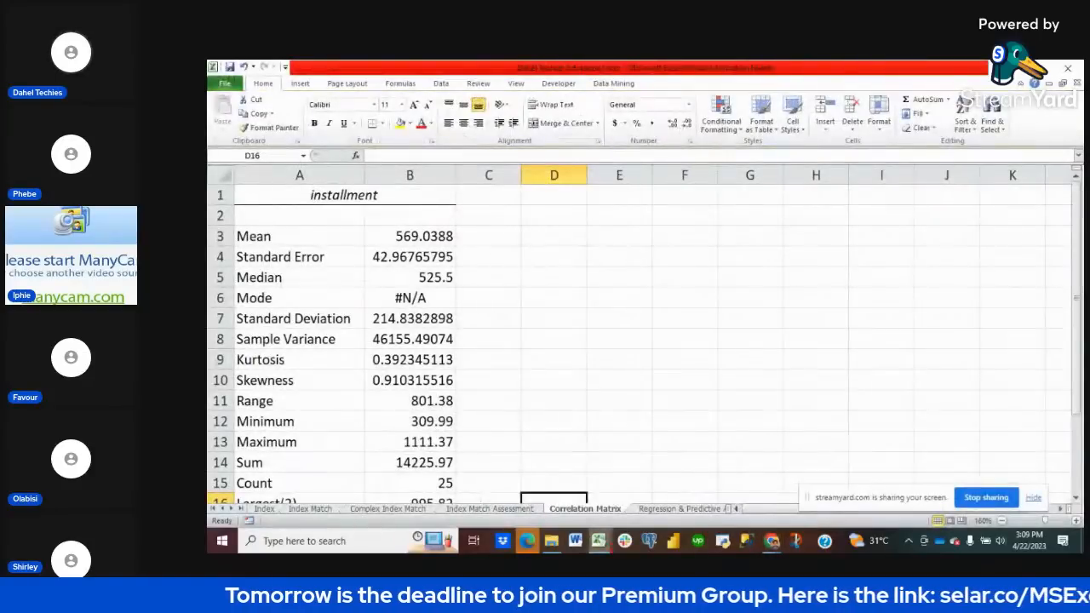
{"action": "mouse_move", "coordinate": [600, 542]}
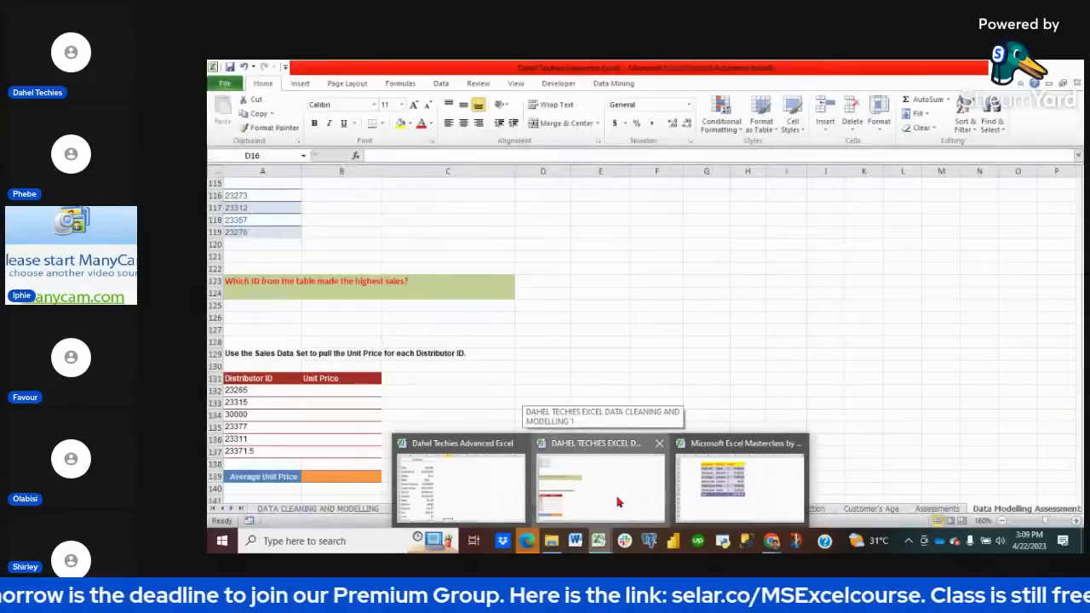
{"action": "left_click", "coordinate": [619, 501]}
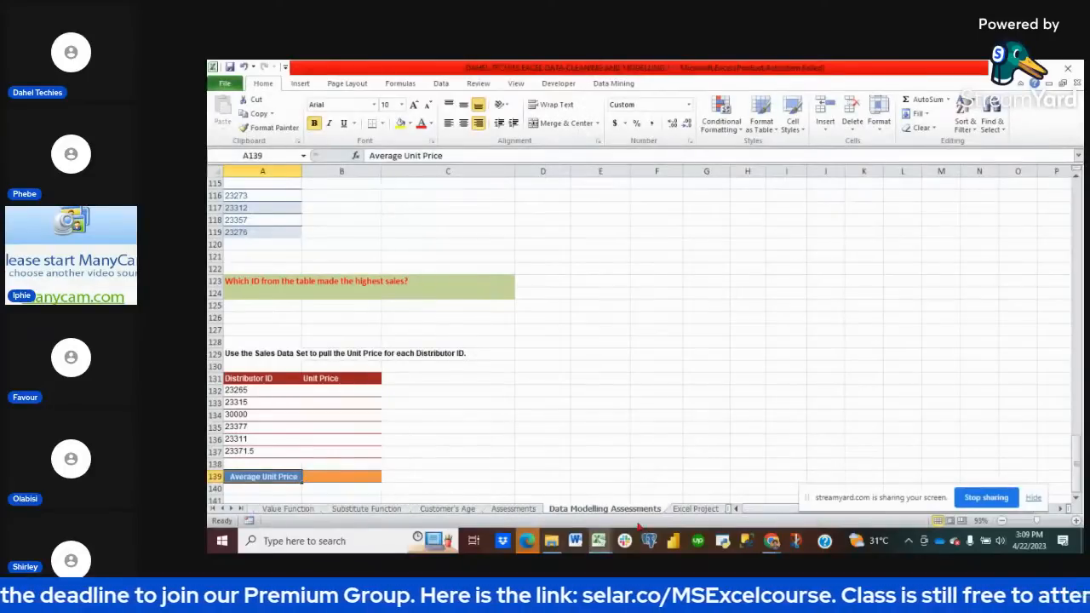
{"action": "left_click", "coordinate": [695, 509]}
{"action": "scroll", "coordinate": [565, 414], "scroll_direction": "down", "scroll_amount": 5}
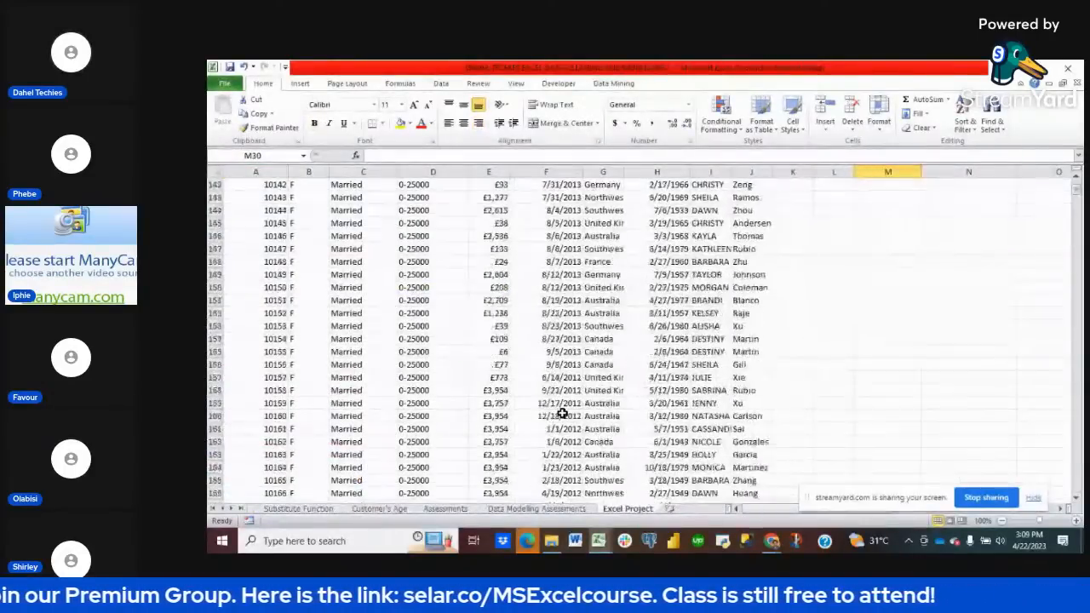
{"action": "scroll", "coordinate": [562, 414], "scroll_direction": "up", "scroll_amount": 20}
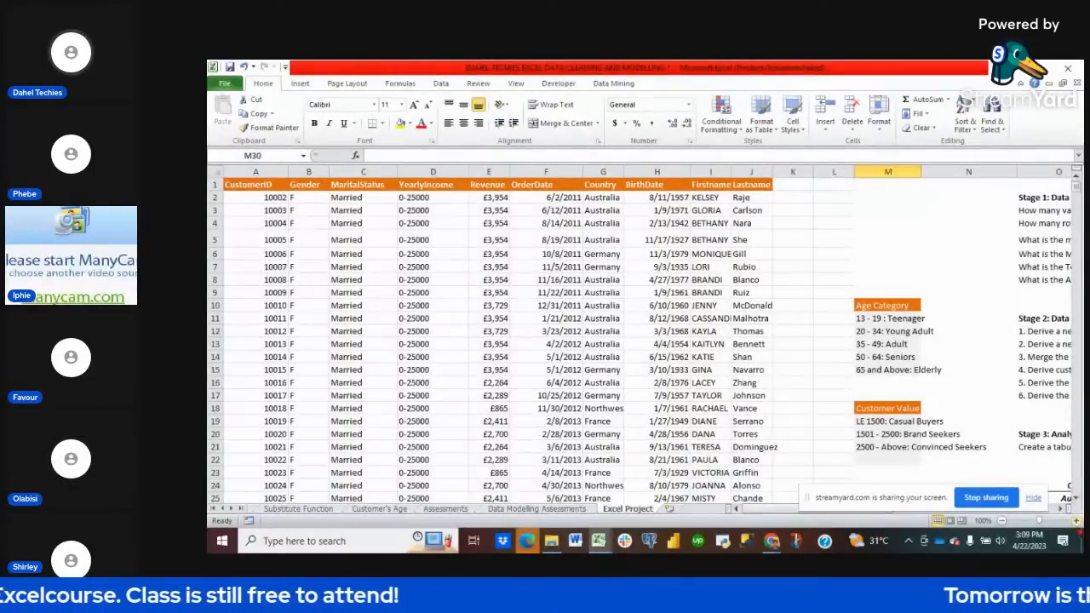
- Select the Revenue column on the Excel Project sheet and look through its values
{"action": "left_click", "coordinate": [1077, 521]}
{"action": "left_click", "coordinate": [1076, 520]}
{"action": "left_click", "coordinate": [1076, 521]}
{"action": "left_click", "coordinate": [1076, 520]}
{"action": "left_click", "coordinate": [1077, 520]}
{"action": "scroll", "coordinate": [714, 419], "scroll_direction": "up", "scroll_amount": 2}
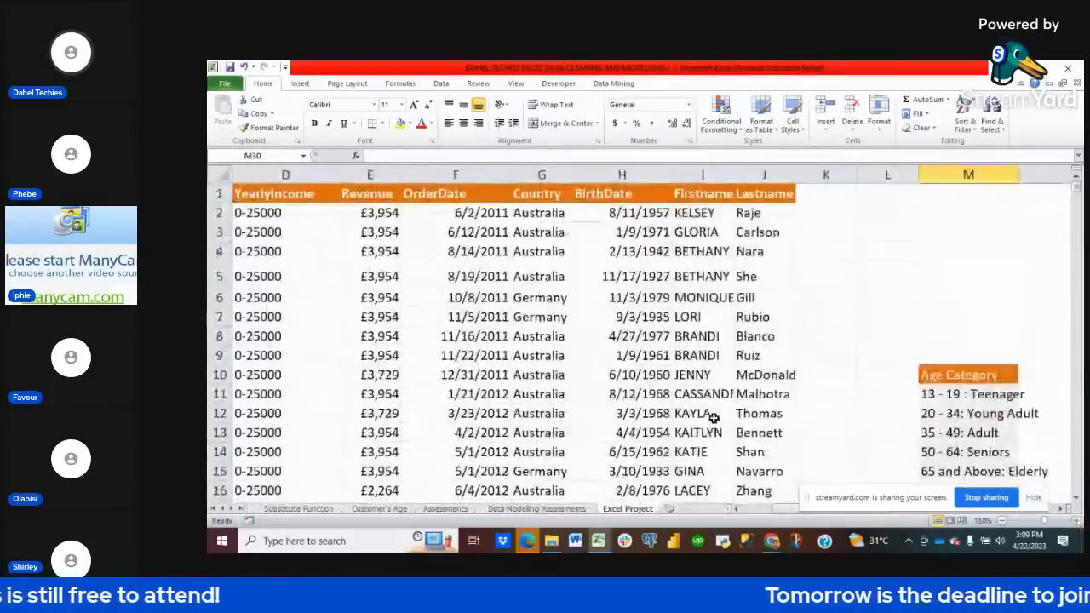
{"action": "left_click", "coordinate": [368, 175]}
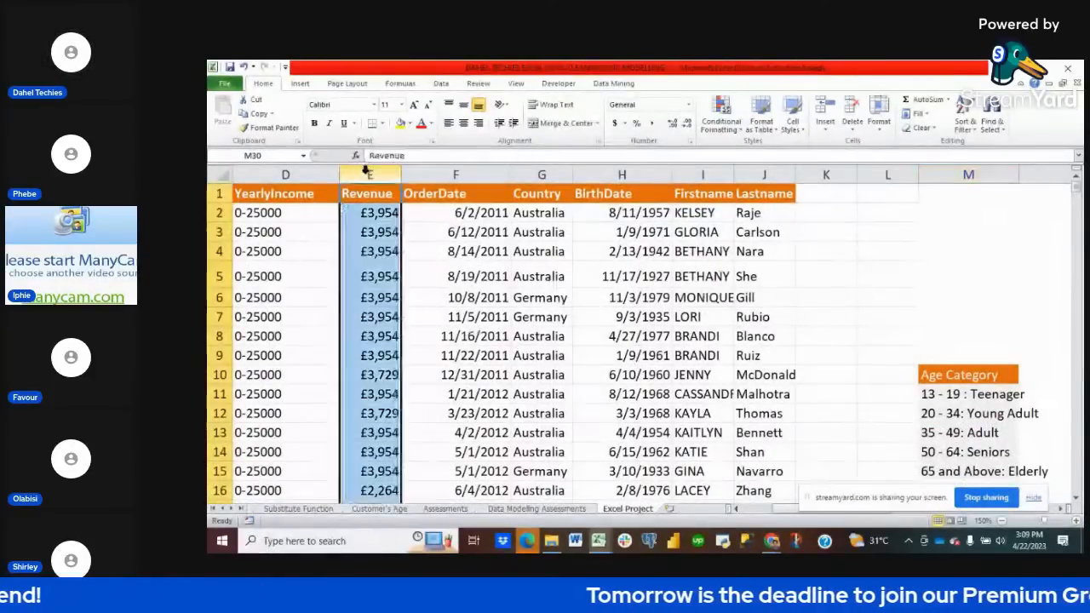
{"action": "scroll", "coordinate": [372, 318], "scroll_direction": "down", "scroll_amount": 20}
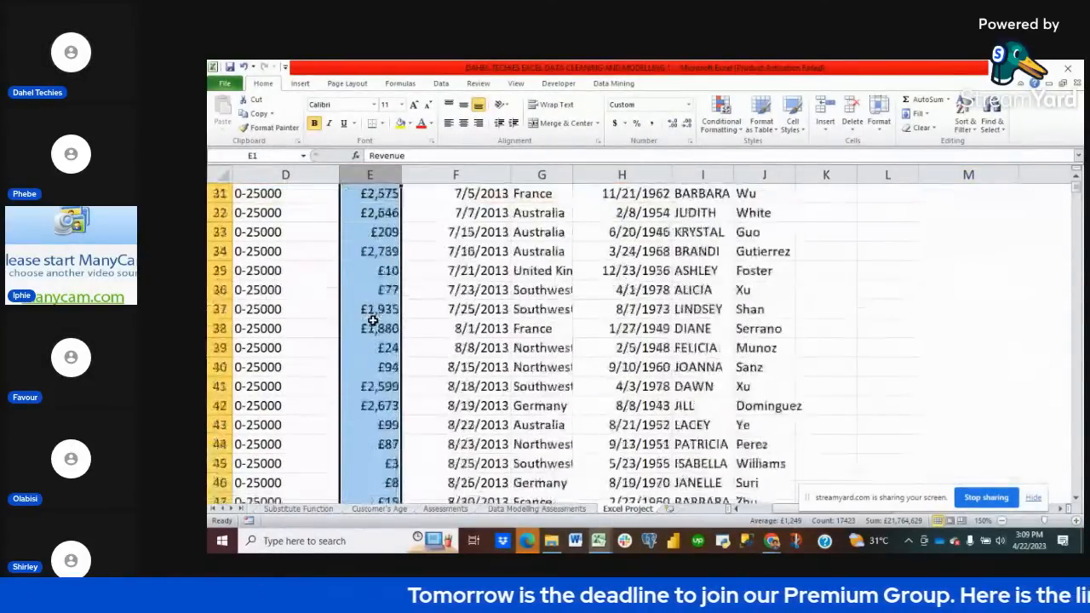
{"action": "scroll", "coordinate": [372, 321], "scroll_direction": "down", "scroll_amount": 5}
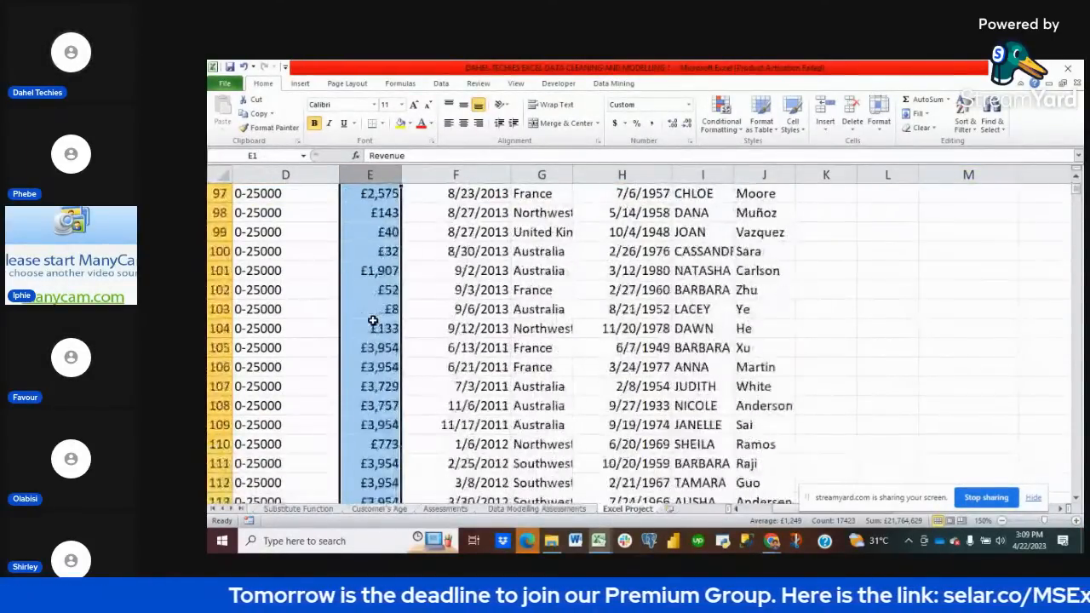
{"action": "scroll", "coordinate": [372, 320], "scroll_direction": "down", "scroll_amount": 8}
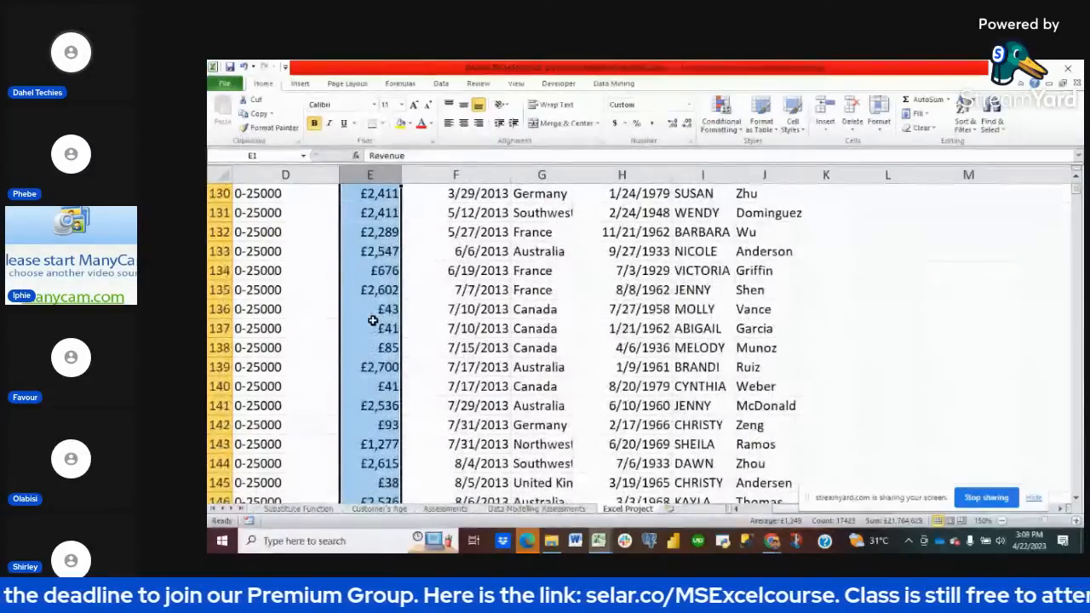
{"action": "scroll", "coordinate": [372, 320], "scroll_direction": "up", "scroll_amount": 20}
{"action": "scroll", "coordinate": [372, 321], "scroll_direction": "up", "scroll_amount": 18}
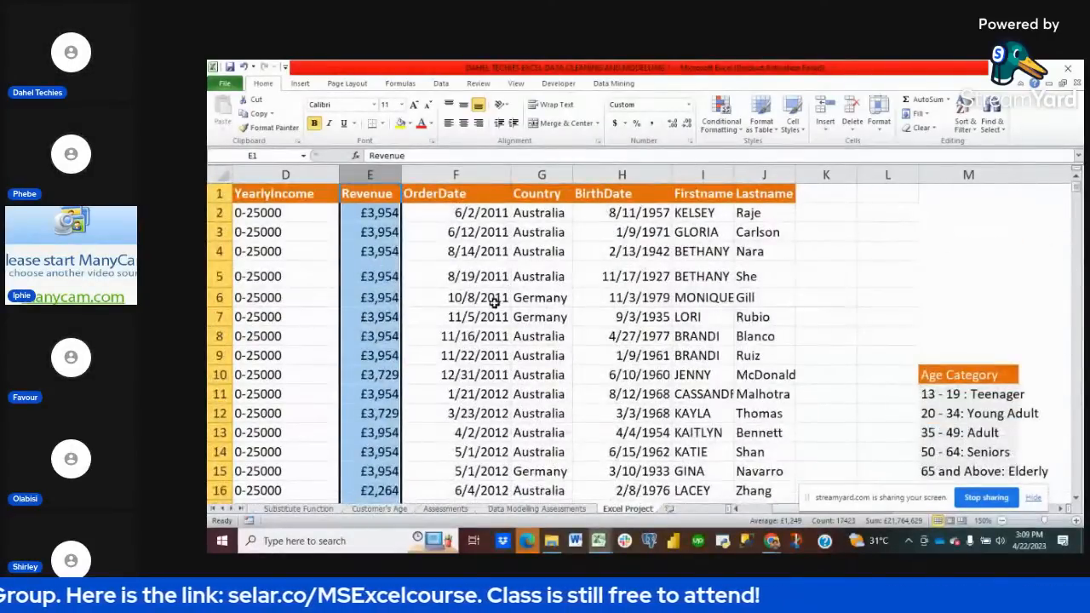
{"action": "scroll", "coordinate": [491, 316], "scroll_direction": "down", "scroll_amount": 1}
{"action": "scroll", "coordinate": [491, 317], "scroll_direction": "up", "scroll_amount": 1}
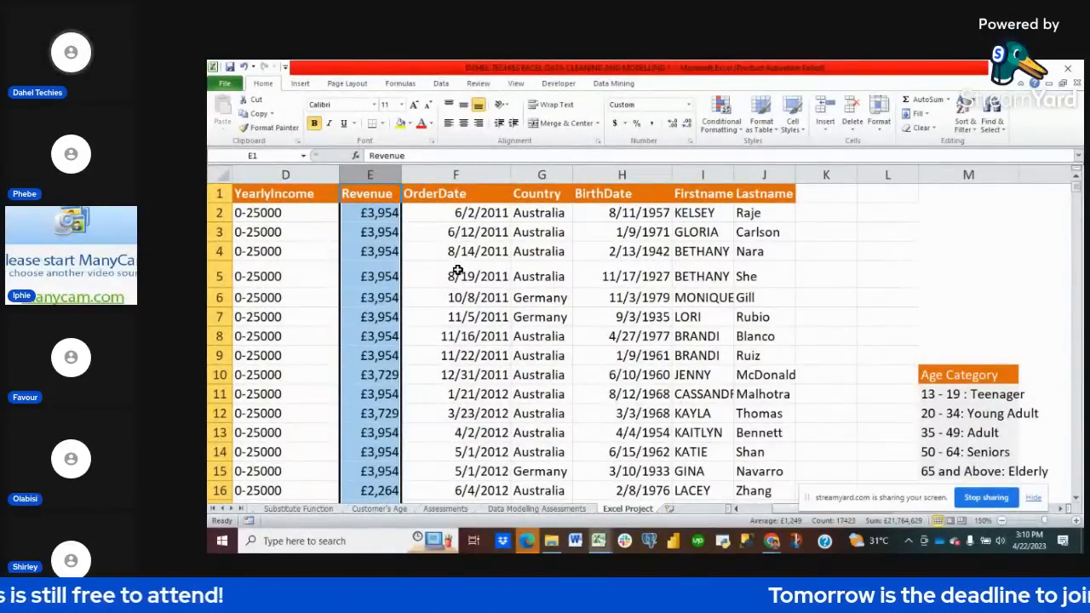
- Autofit the width of the Country column and select cell F8 in the OrderDate column
{"action": "scroll", "coordinate": [458, 271], "scroll_direction": "down", "scroll_amount": 3}
{"action": "scroll", "coordinate": [458, 271], "scroll_direction": "down", "scroll_amount": 5}
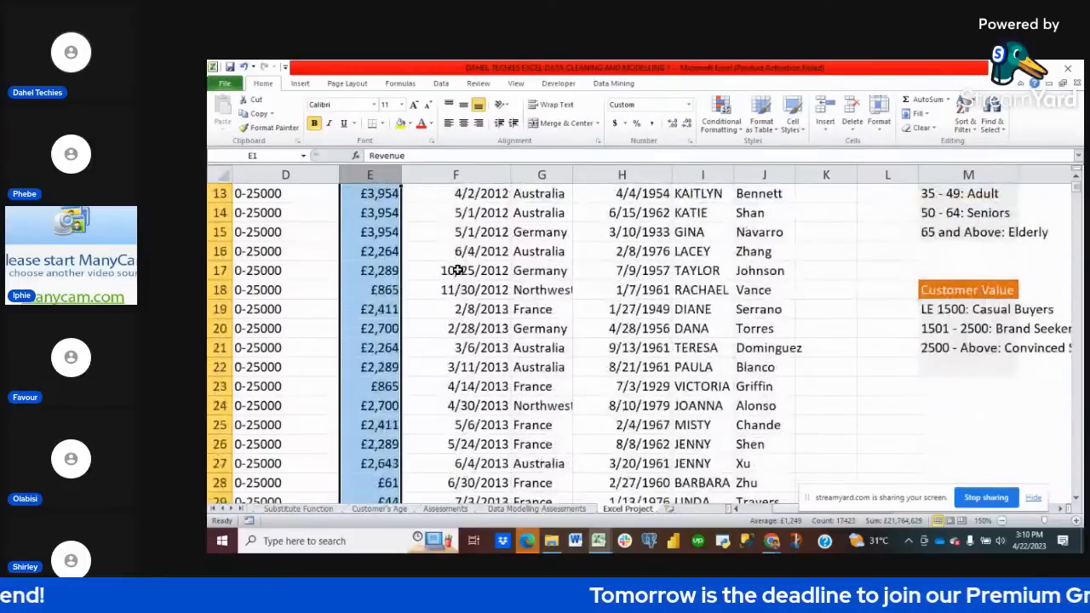
{"action": "scroll", "coordinate": [458, 271], "scroll_direction": "down", "scroll_amount": 7}
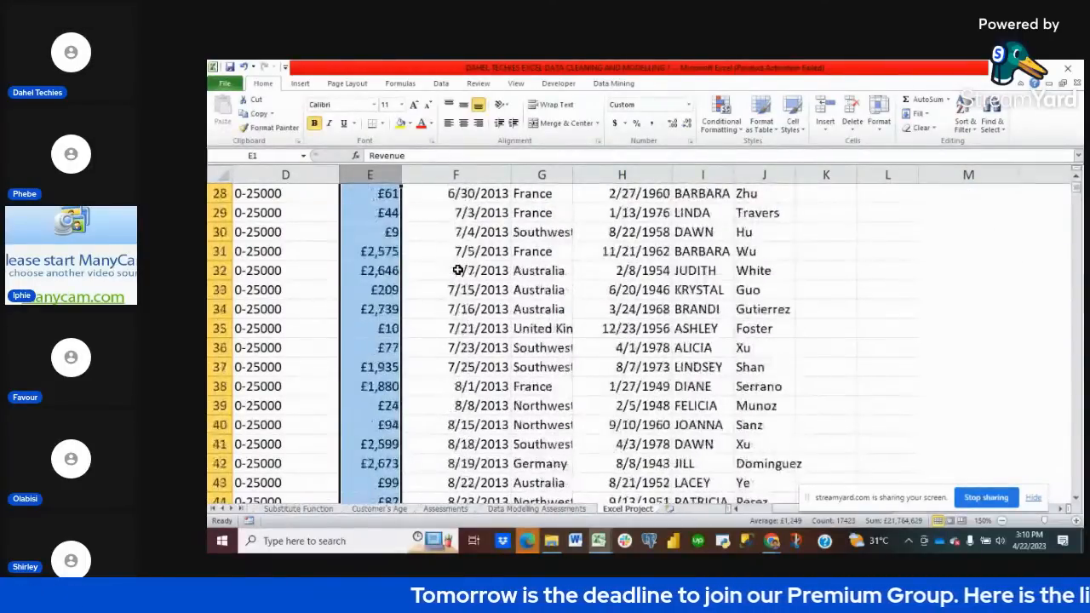
{"action": "scroll", "coordinate": [457, 270], "scroll_direction": "down", "scroll_amount": 8}
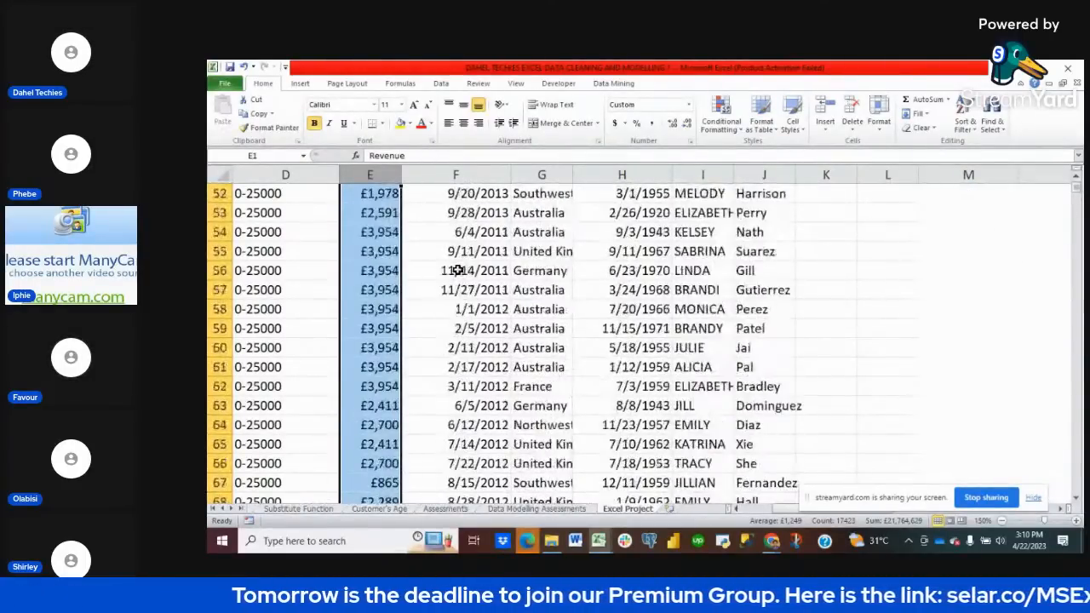
{"action": "scroll", "coordinate": [458, 271], "scroll_direction": "down", "scroll_amount": 1}
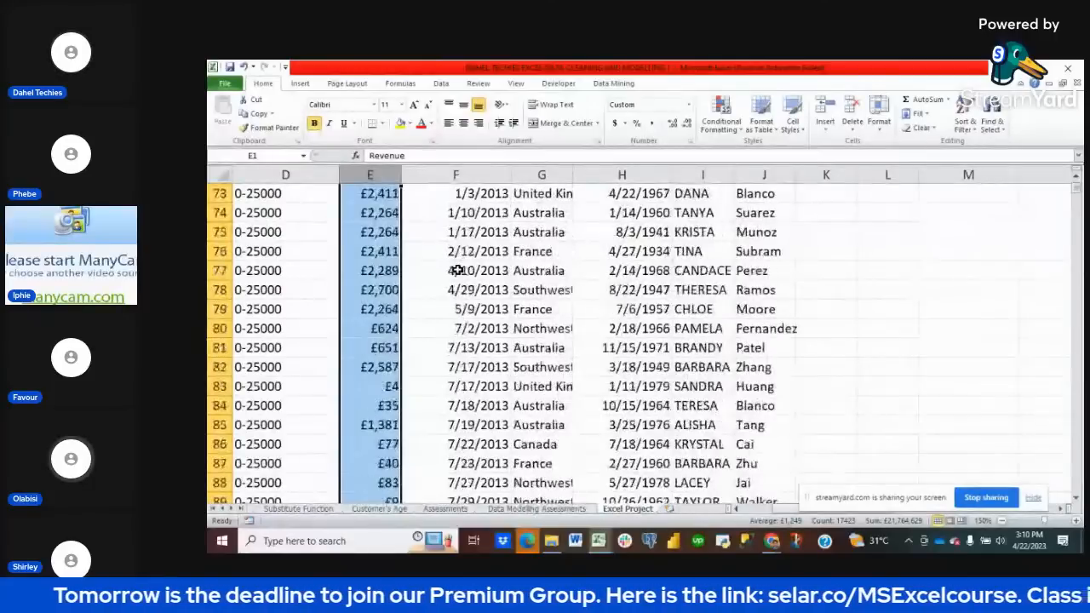
{"action": "double_click", "coordinate": [571, 175]}
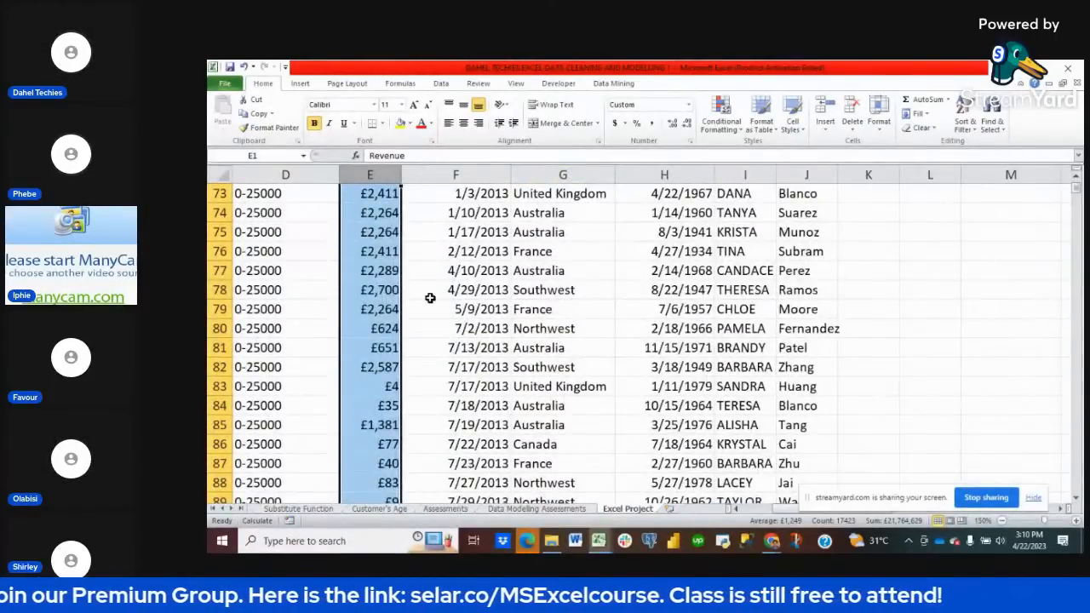
{"action": "scroll", "coordinate": [429, 299], "scroll_direction": "up", "scroll_amount": 20}
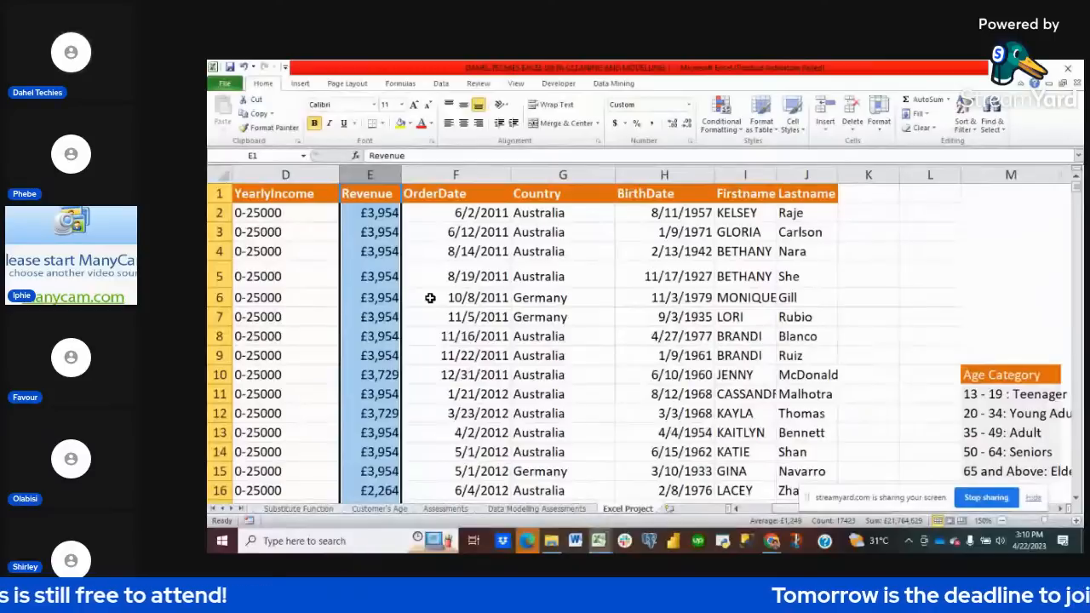
{"action": "left_click", "coordinate": [484, 337]}
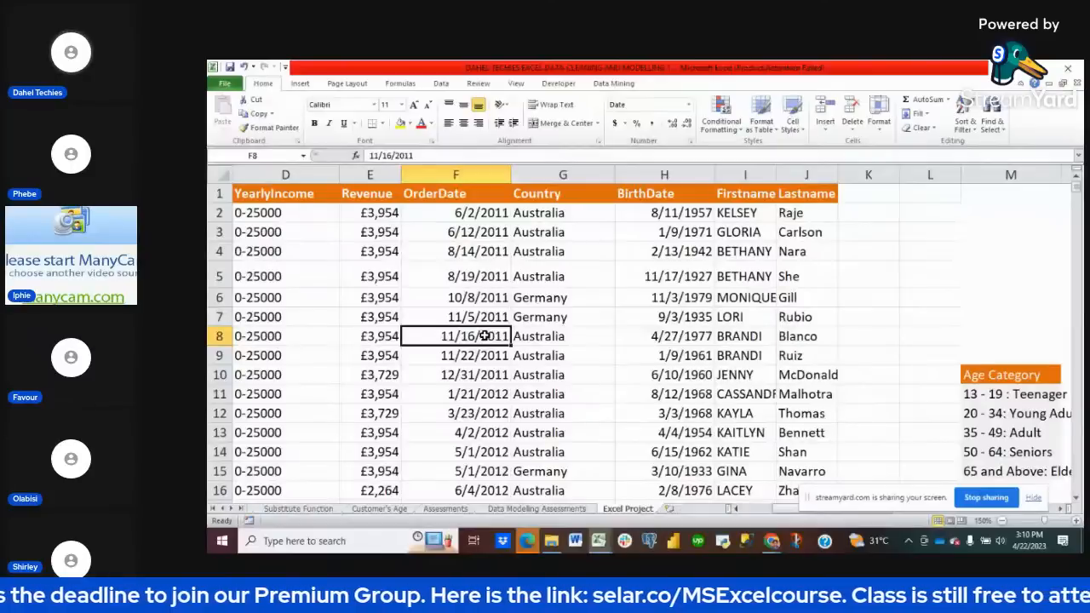
- Examine the Revenue, OrderDate and Country records down through the rows of the Excel Project sheet
{"action": "left_click", "coordinate": [374, 274]}
{"action": "scroll", "coordinate": [375, 274], "scroll_direction": "down", "scroll_amount": 1}
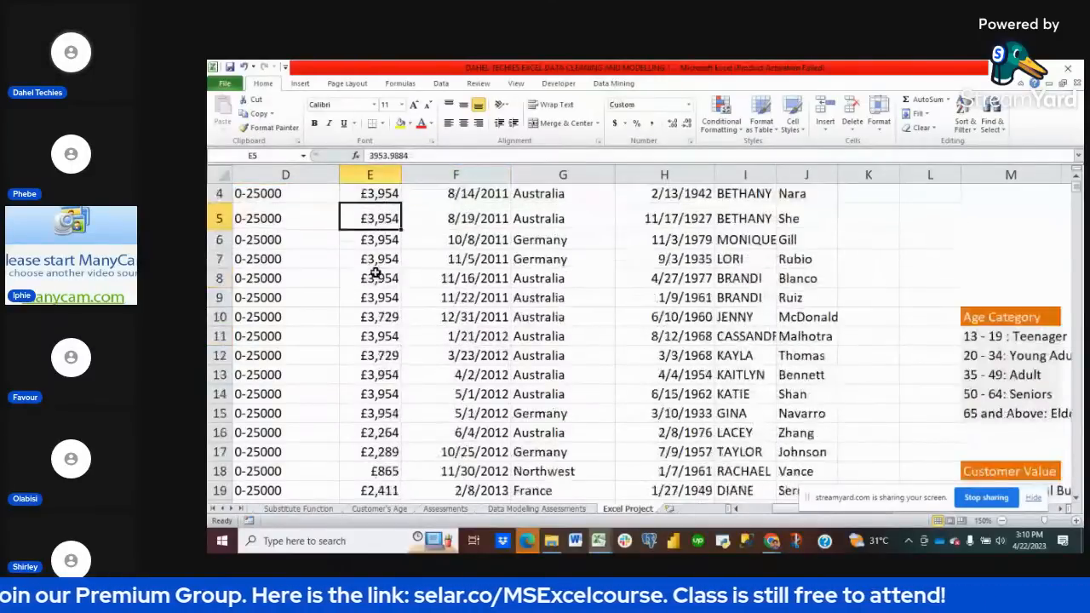
{"action": "scroll", "coordinate": [375, 273], "scroll_direction": "up", "scroll_amount": 1}
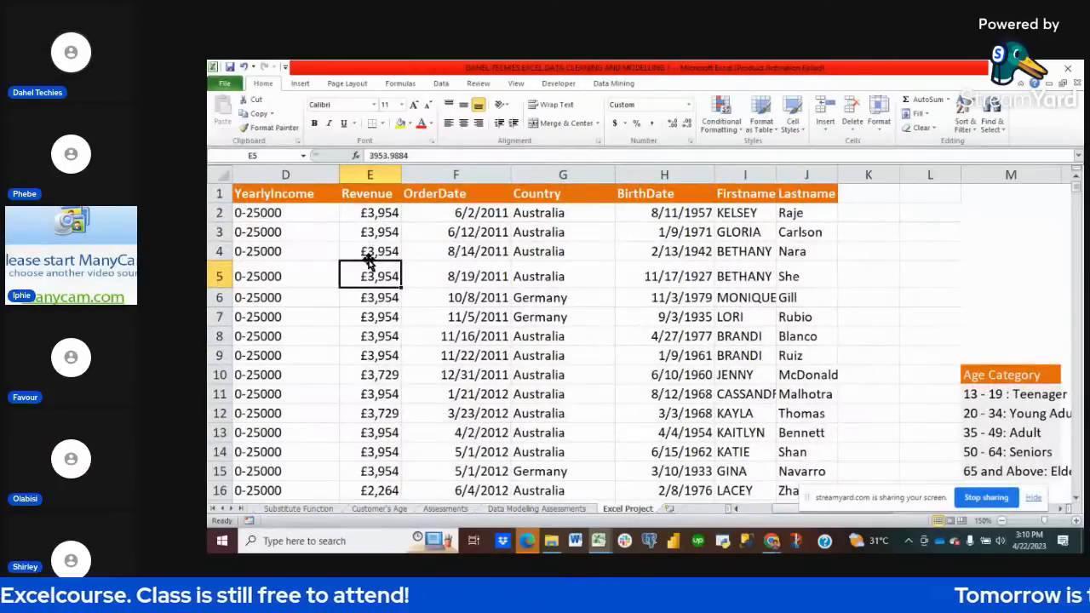
{"action": "scroll", "coordinate": [373, 247], "scroll_direction": "down", "scroll_amount": 9}
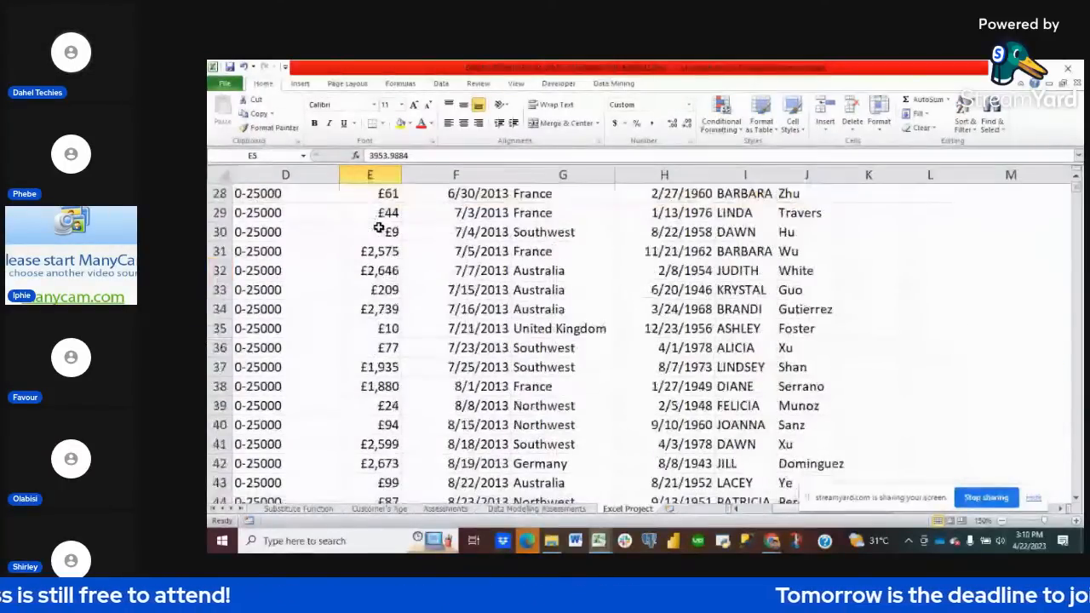
{"action": "scroll", "coordinate": [377, 230], "scroll_direction": "down", "scroll_amount": 6}
{"action": "scroll", "coordinate": [377, 230], "scroll_direction": "down", "scroll_amount": 20}
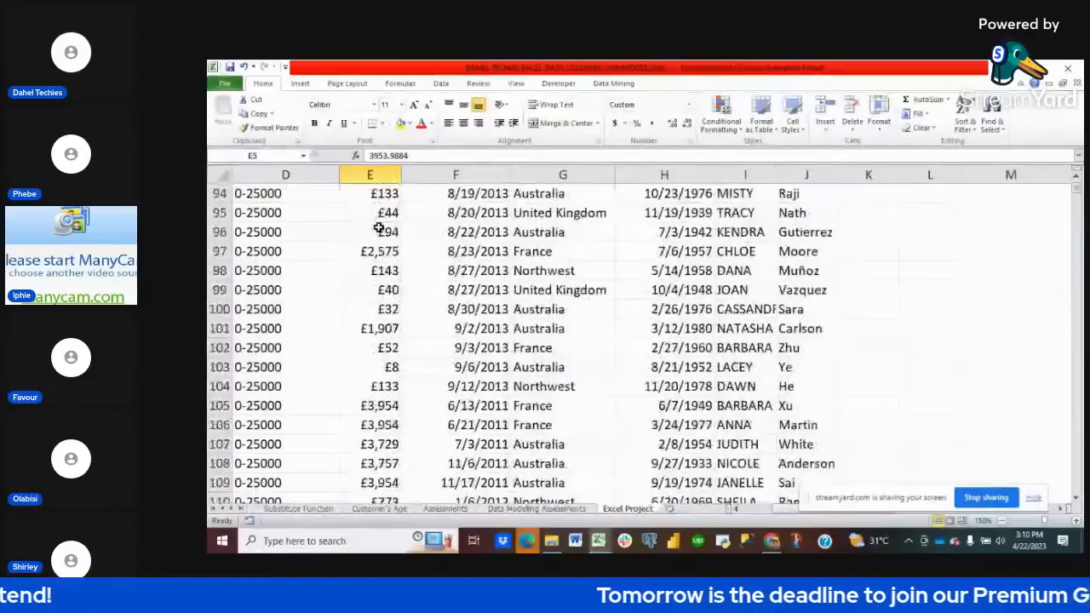
{"action": "scroll", "coordinate": [379, 228], "scroll_direction": "down", "scroll_amount": 20}
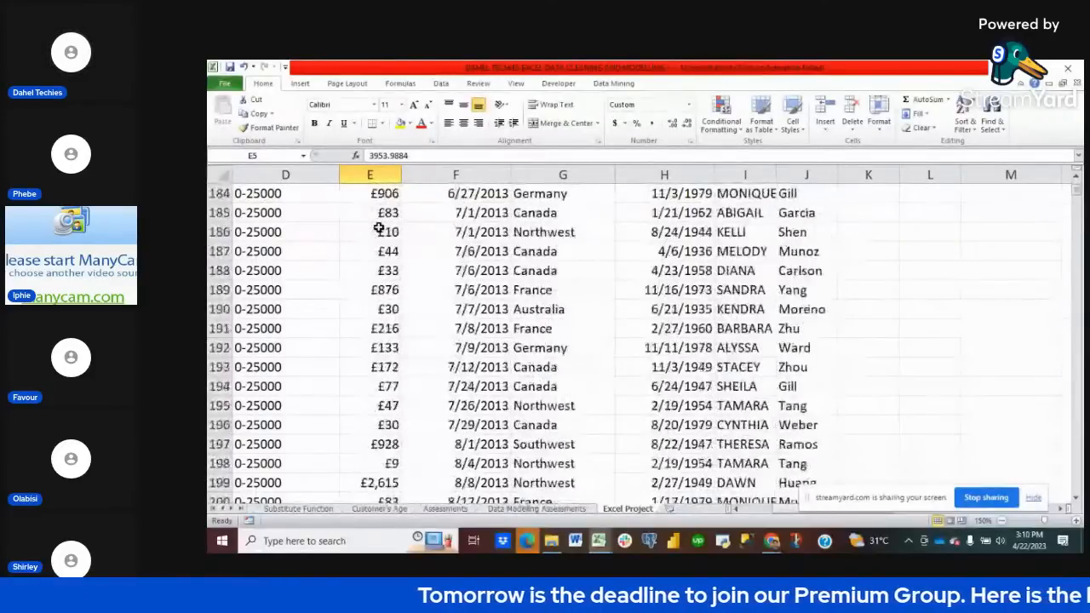
{"action": "scroll", "coordinate": [379, 228], "scroll_direction": "down", "scroll_amount": 10}
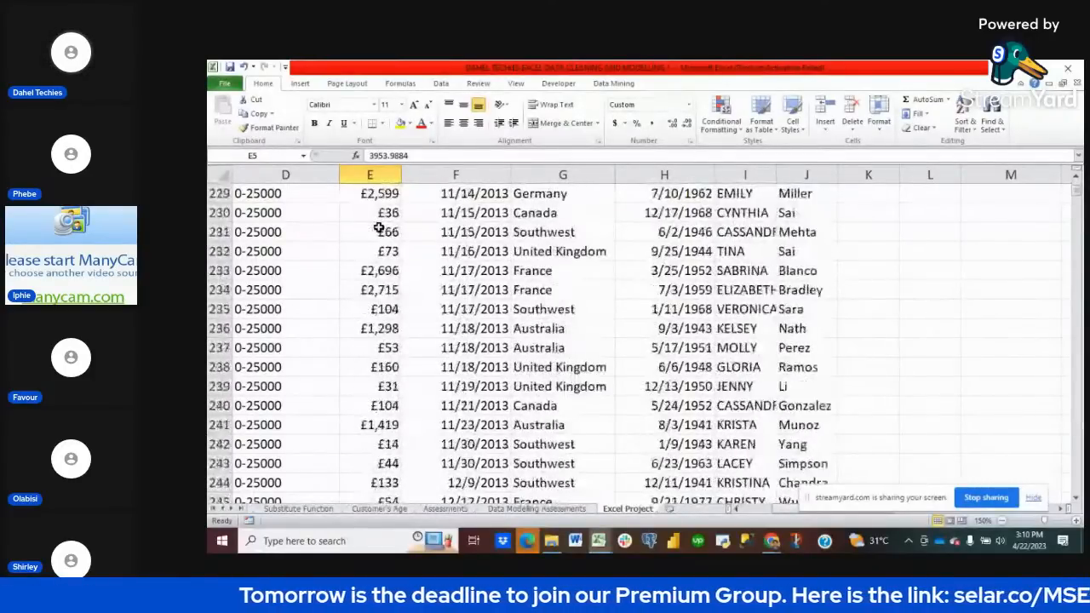
{"action": "scroll", "coordinate": [379, 228], "scroll_direction": "down", "scroll_amount": 11}
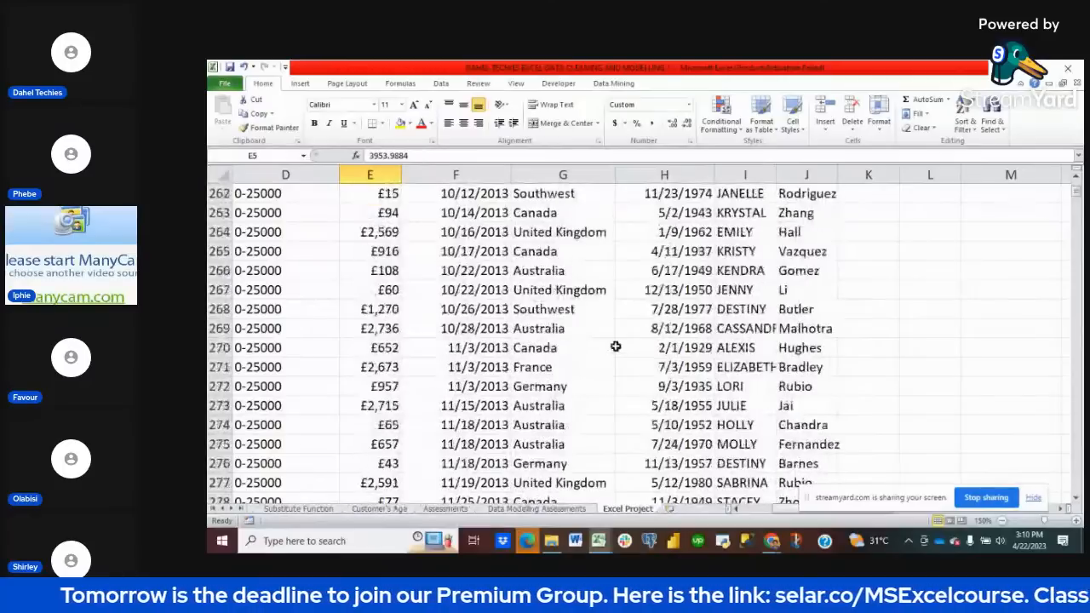
{"action": "scroll", "coordinate": [624, 347], "scroll_direction": "down", "scroll_amount": 5}
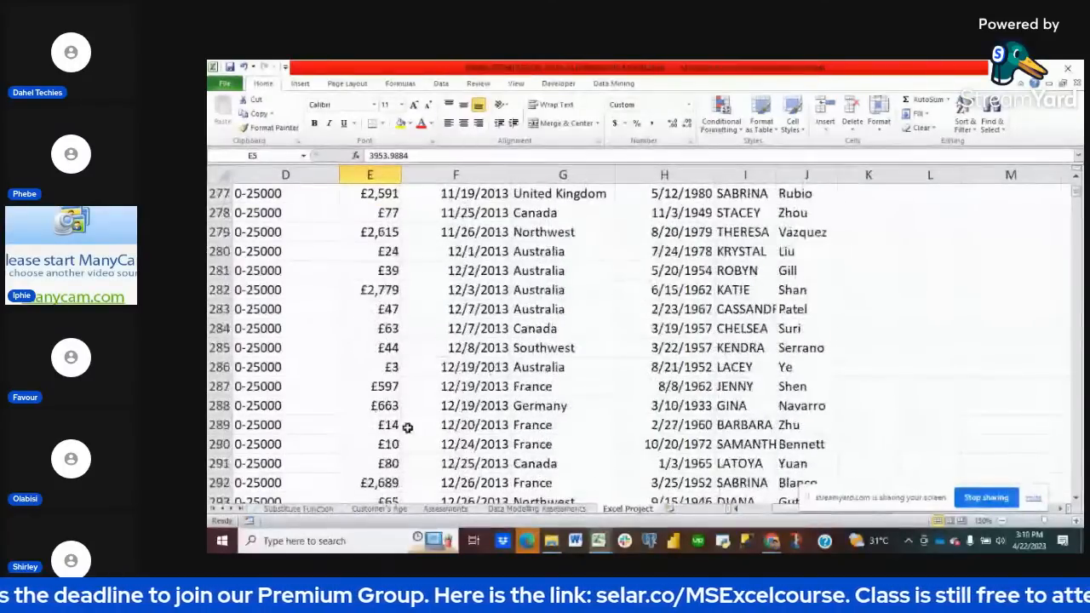
- Switch to the Microsoft Excel Masterclass workbook and select empty cell I56 beside the salesperson table on the SUMIF & COUNTIF sheet
{"action": "mouse_move", "coordinate": [771, 544]}
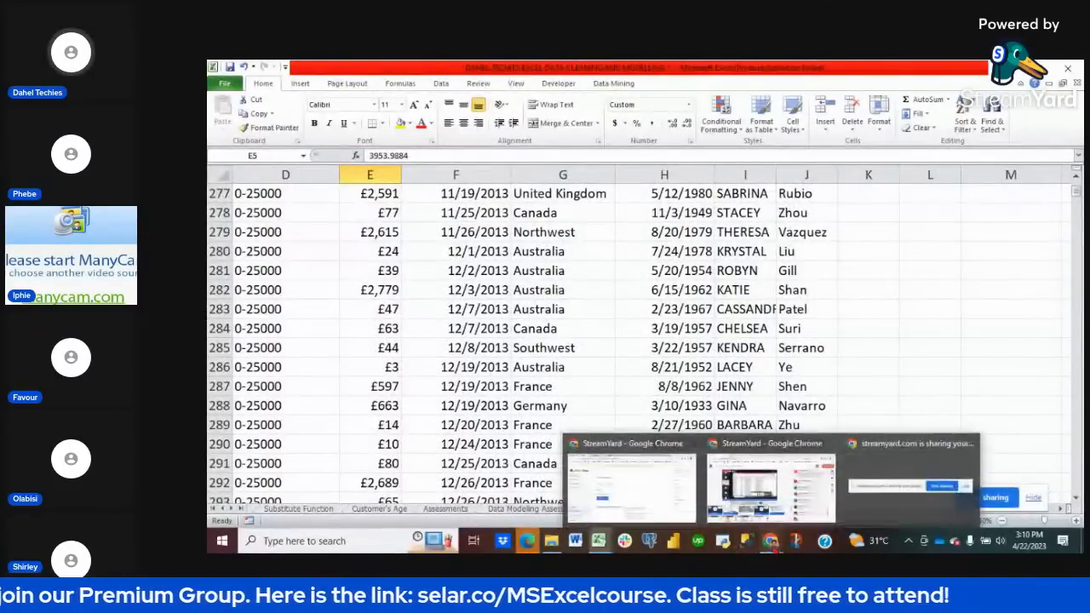
{"action": "mouse_move", "coordinate": [599, 541]}
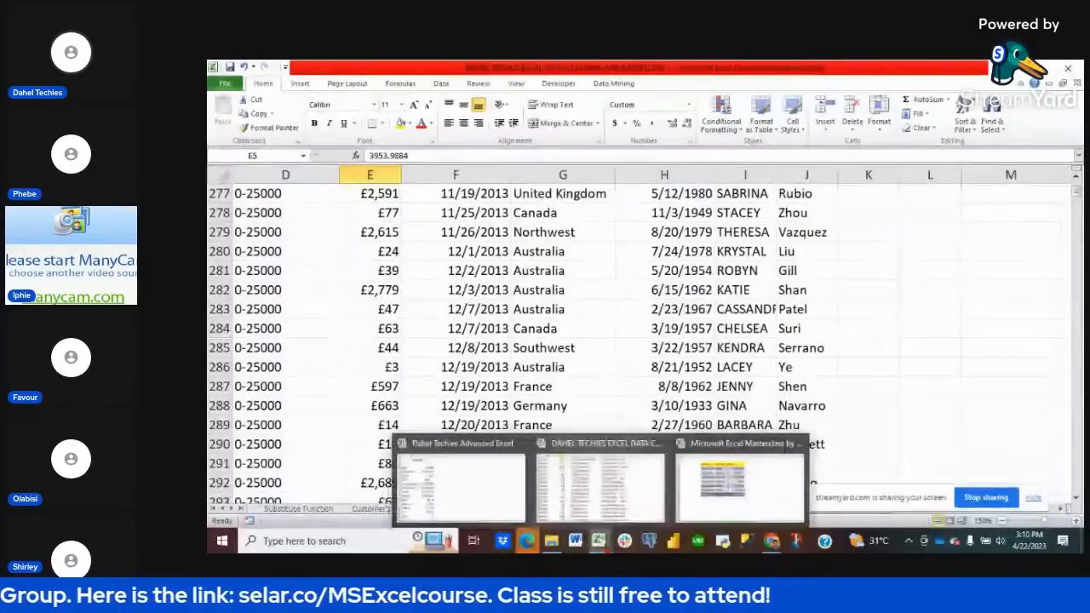
{"action": "left_click", "coordinate": [740, 481]}
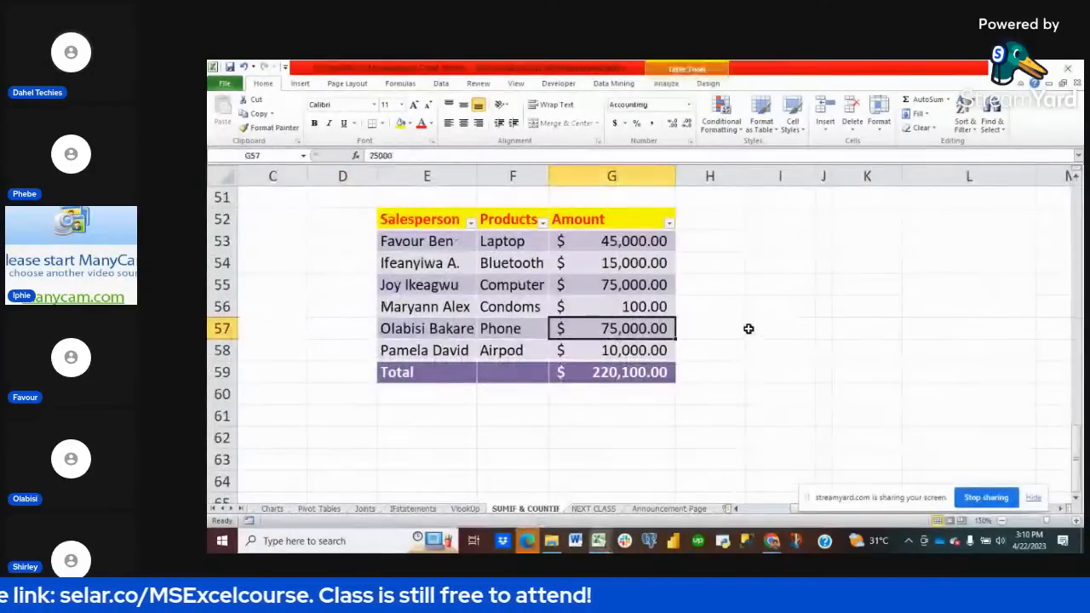
{"action": "left_click", "coordinate": [797, 298]}
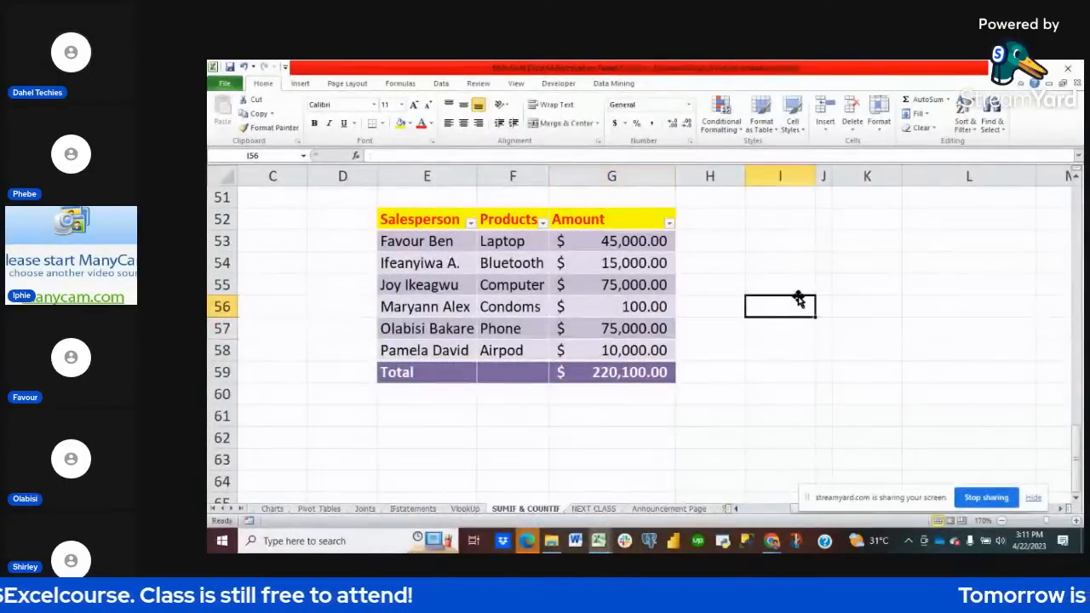
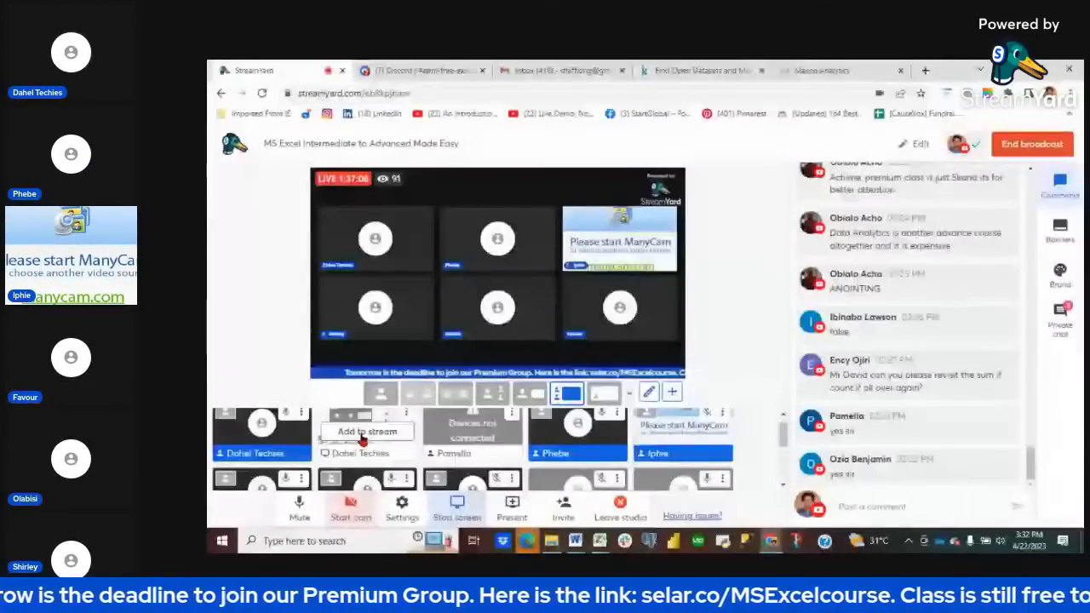
- Add the shared screen to the StreamYard broadcast and return to the SUMIF & COUNTIF sheet's salesperson table in the Microsoft Excel Masterclass workbook
{"action": "left_click", "coordinate": [366, 432]}
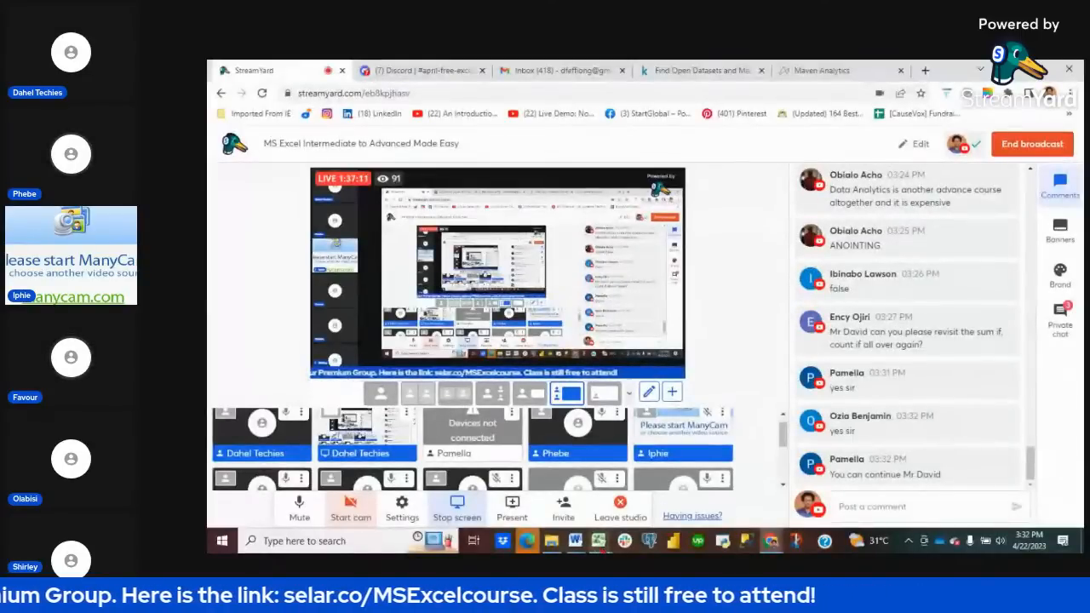
{"action": "mouse_move", "coordinate": [599, 541]}
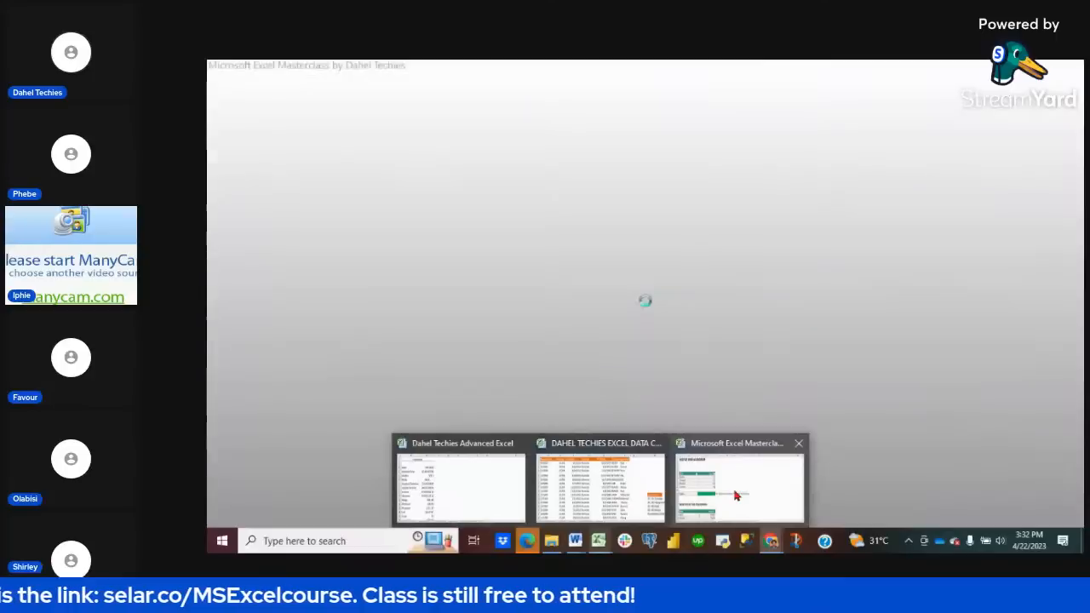
{"action": "left_click", "coordinate": [736, 495]}
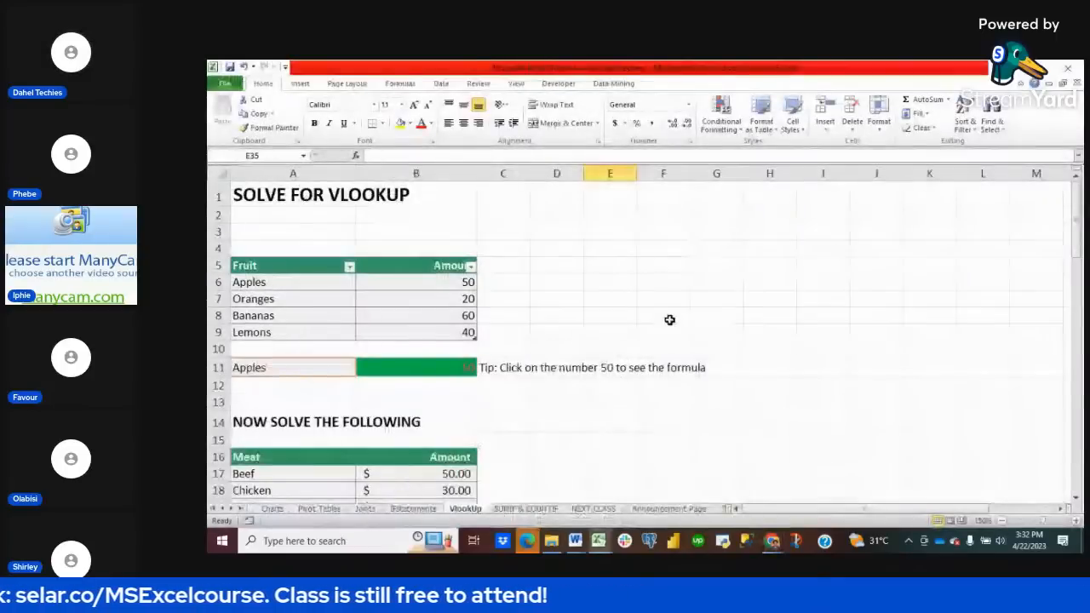
{"action": "left_click", "coordinate": [520, 508]}
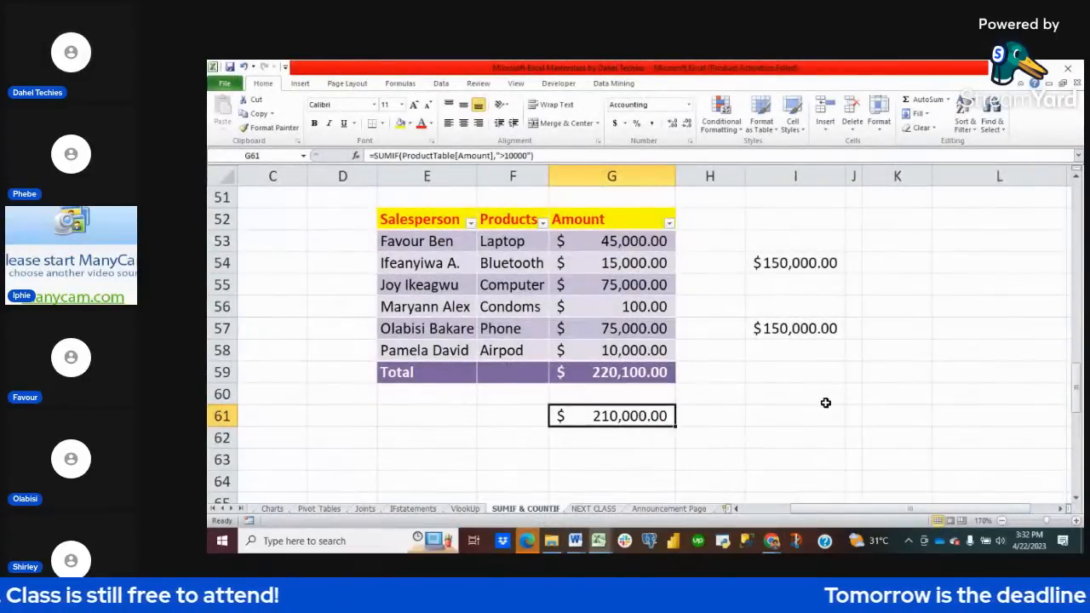
{"action": "scroll", "coordinate": [826, 403], "scroll_direction": "up", "scroll_amount": 3}
{"action": "scroll", "coordinate": [825, 403], "scroll_direction": "down", "scroll_amount": 2}
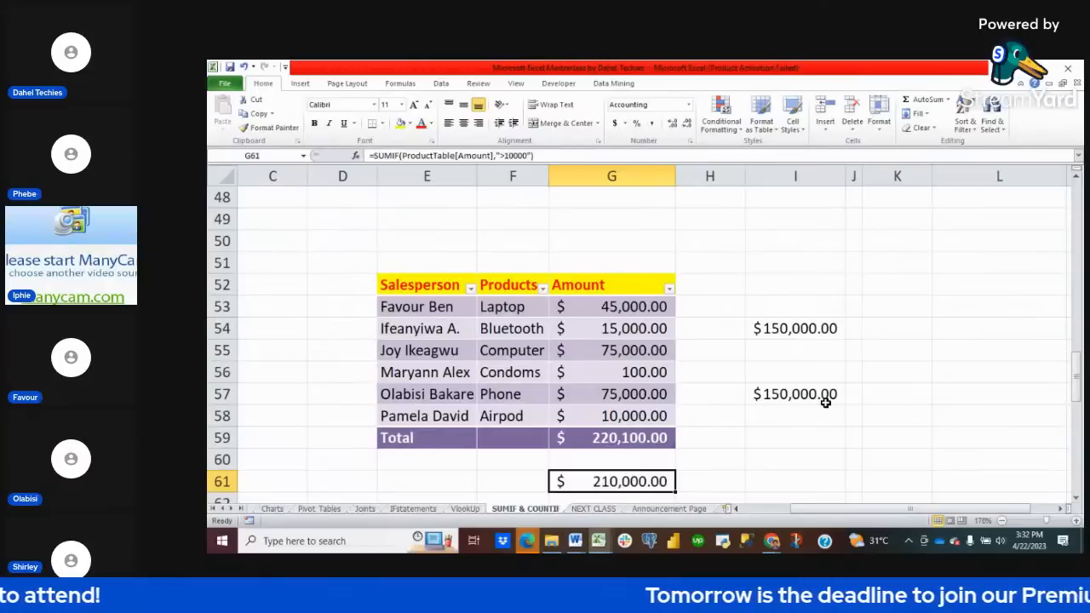
{"action": "scroll", "coordinate": [825, 403], "scroll_direction": "down", "scroll_amount": 1}
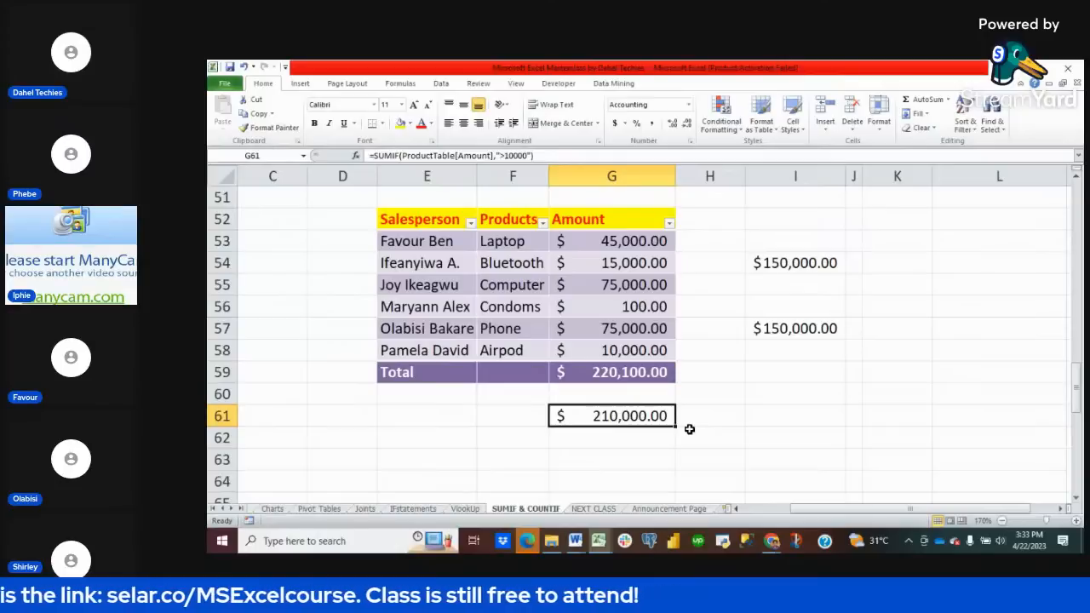
- Start a COUNTIF formula in cell I60 with ProductTable[Amount] as its range
{"action": "left_click", "coordinate": [789, 395]}
{"action": "type", "text": "="}
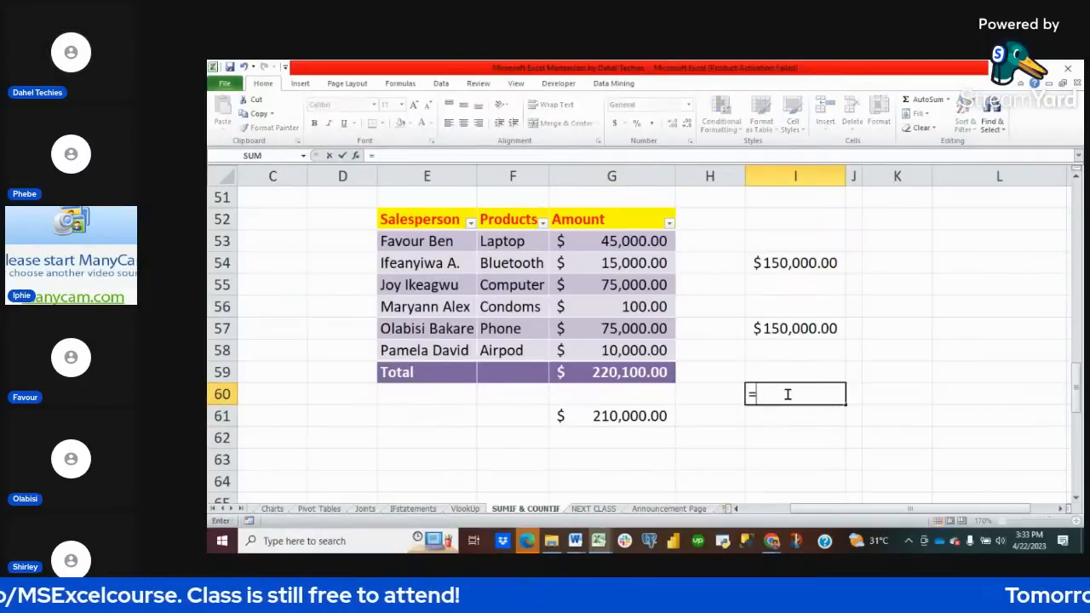
{"action": "type", "text": "count"}
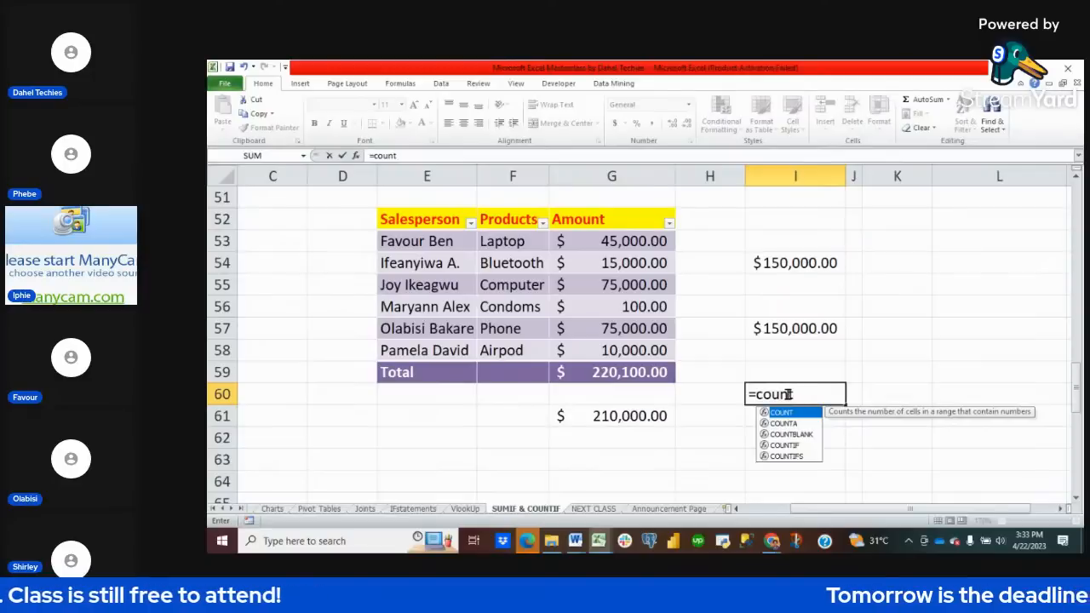
{"action": "type", "text": "if"}
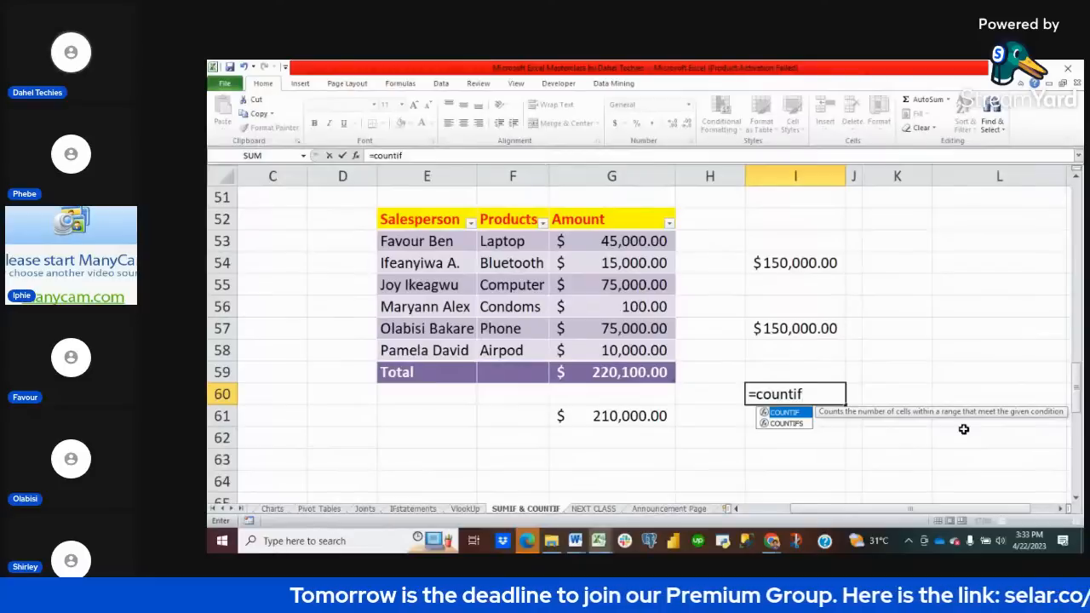
{"action": "type", "text": "("}
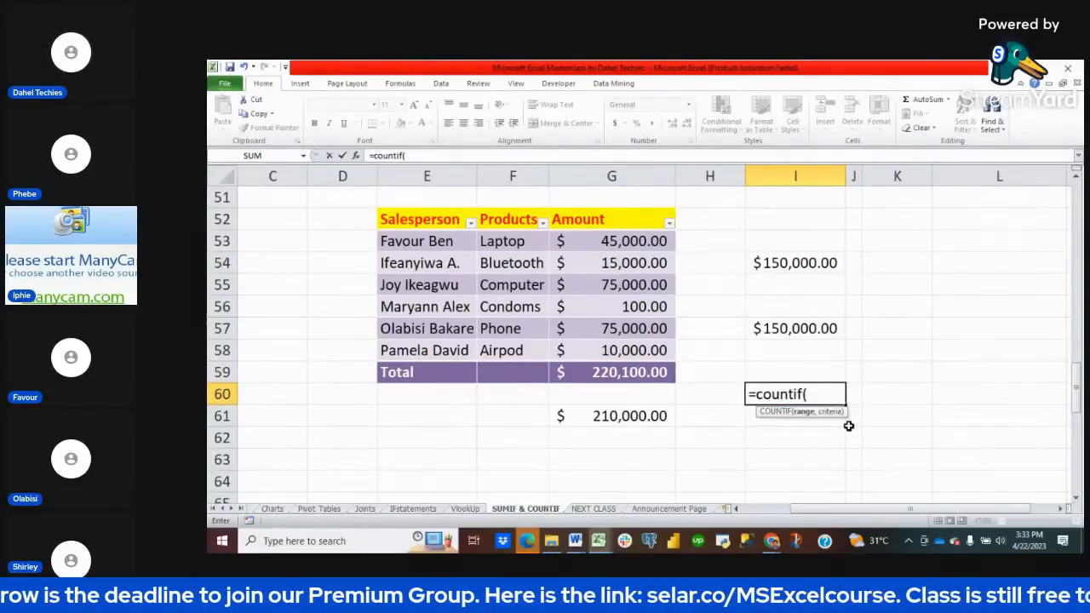
{"action": "type", "text": "product"}
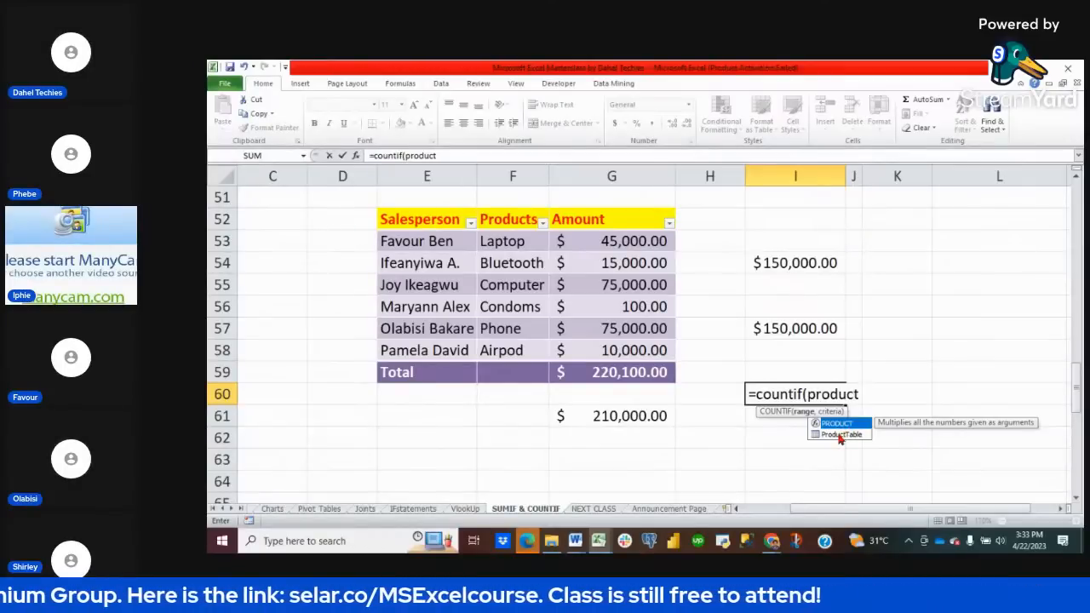
{"action": "double_click", "coordinate": [841, 435]}
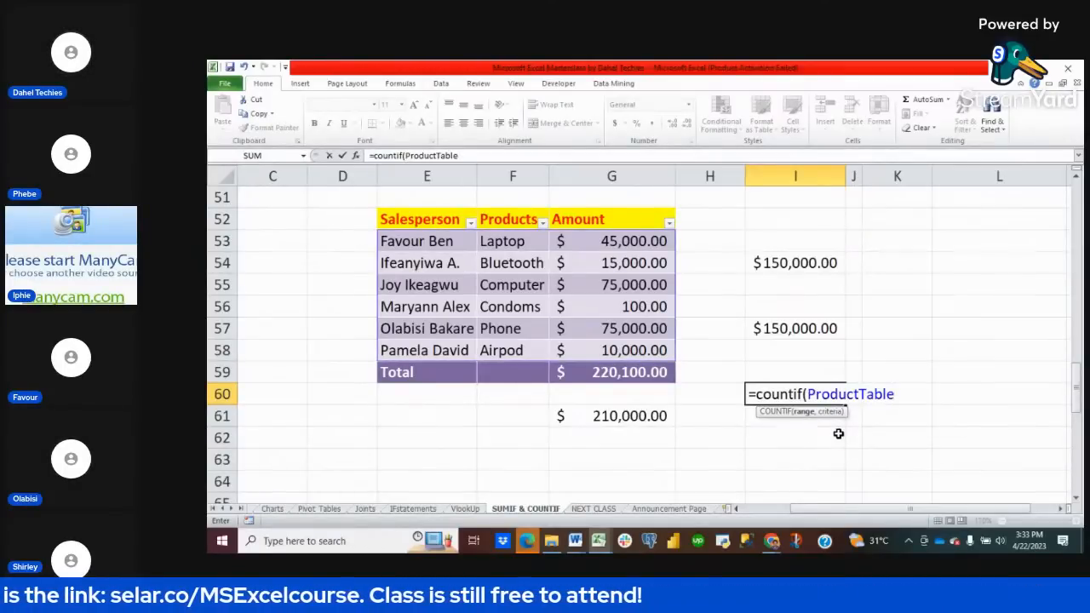
{"action": "type", "text": "["}
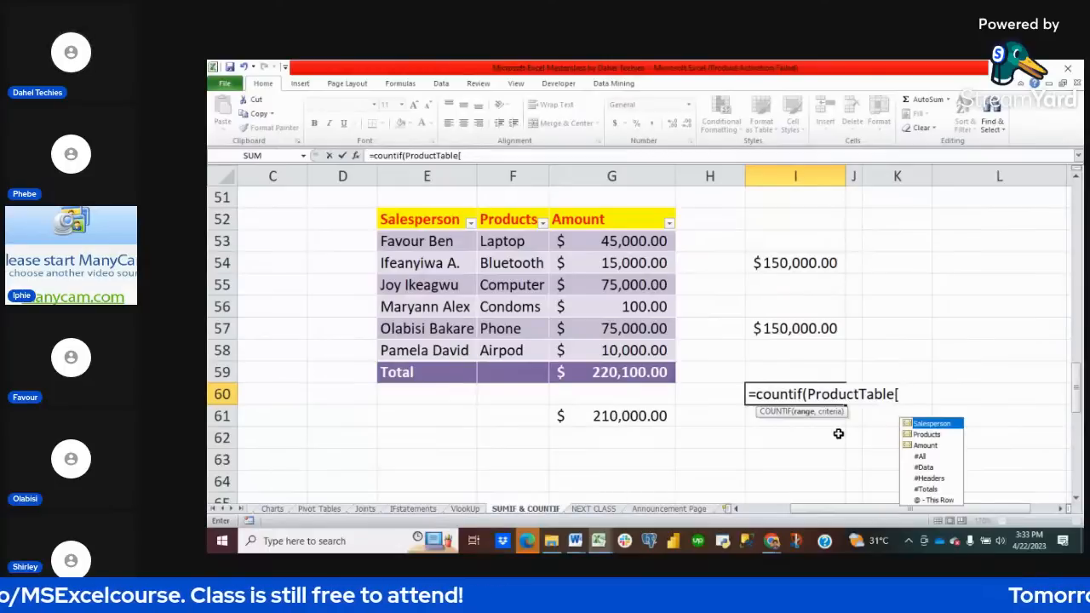
{"action": "double_click", "coordinate": [924, 445]}
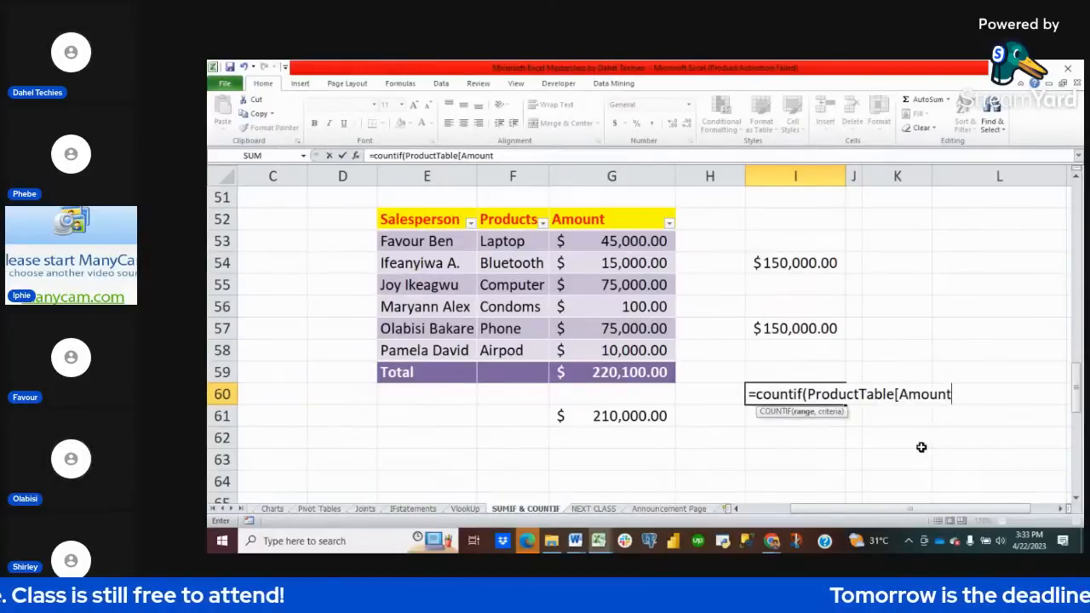
{"action": "type", "text": "]"}
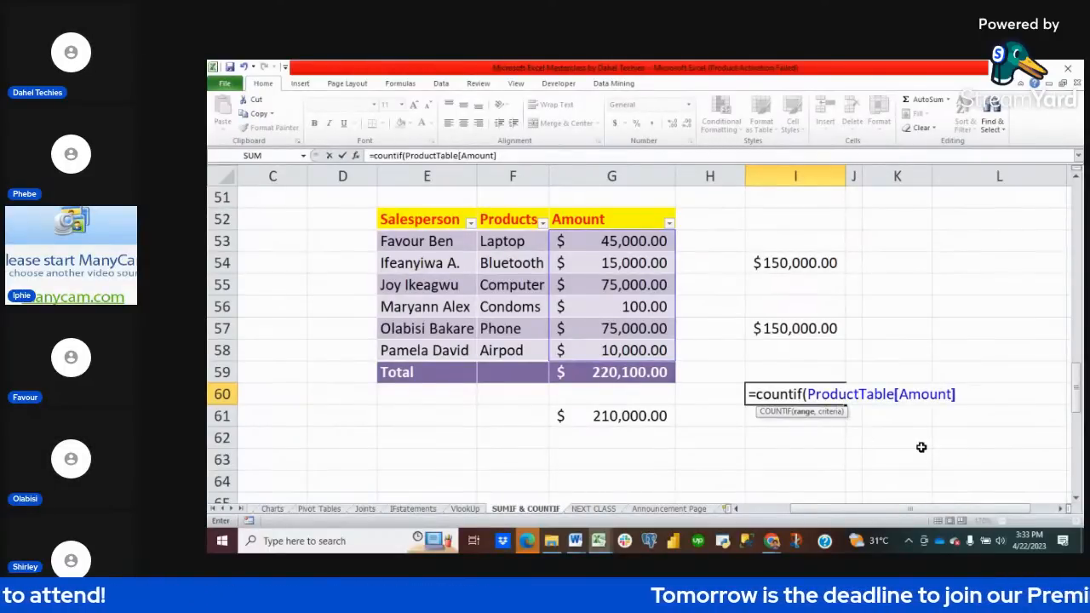
{"action": "type", "text": ")"}
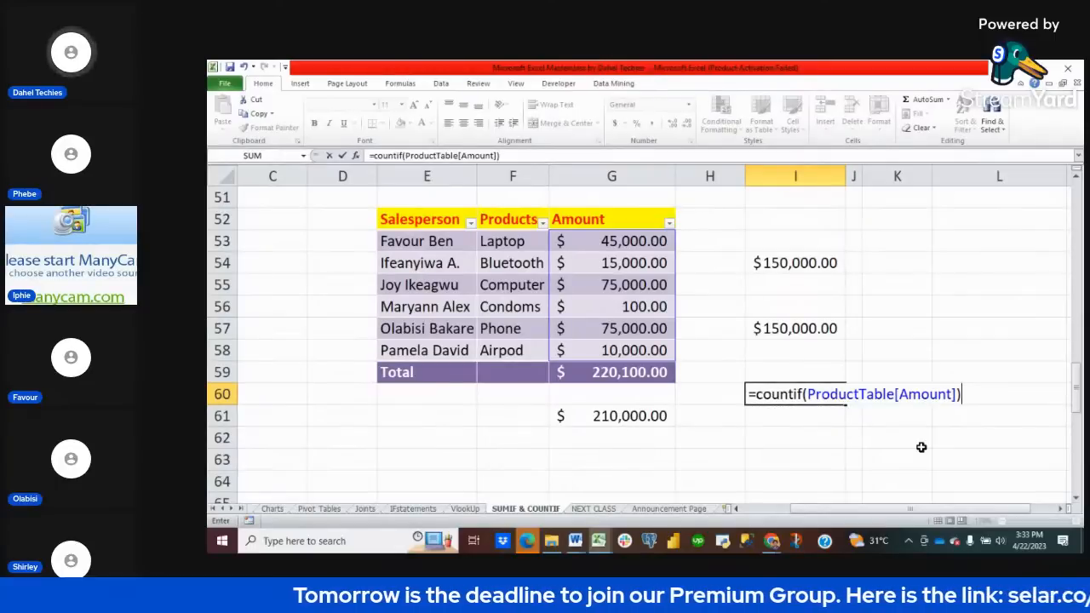
{"action": "key", "text": "BackSpace"}
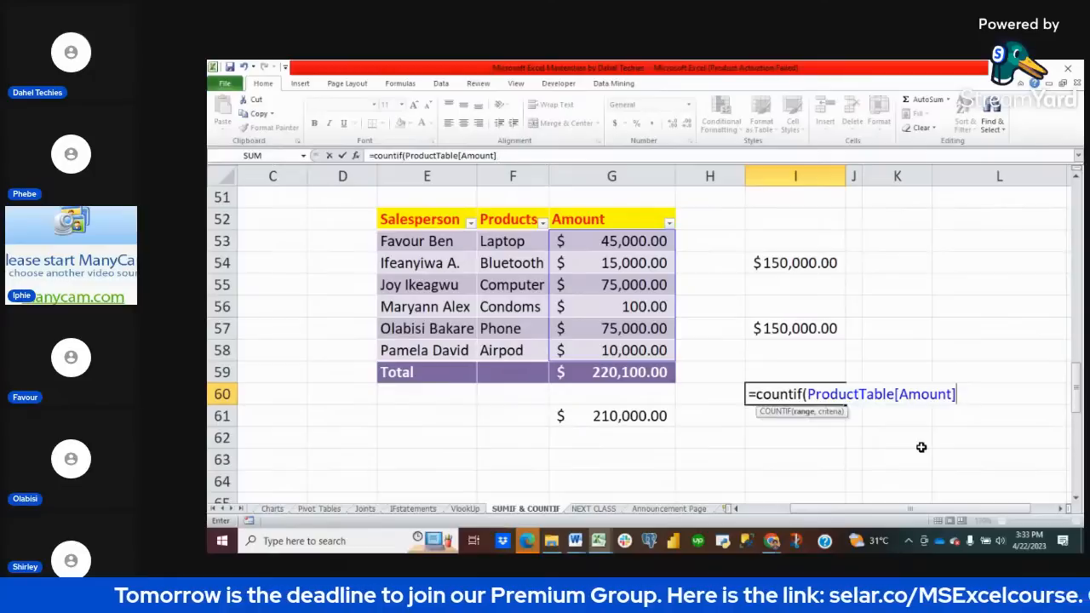
- Complete the COUNTIF formula in cell I60 with the criterion ">45000" and select the cell to show its formula
{"action": "type", "text": ",\","}
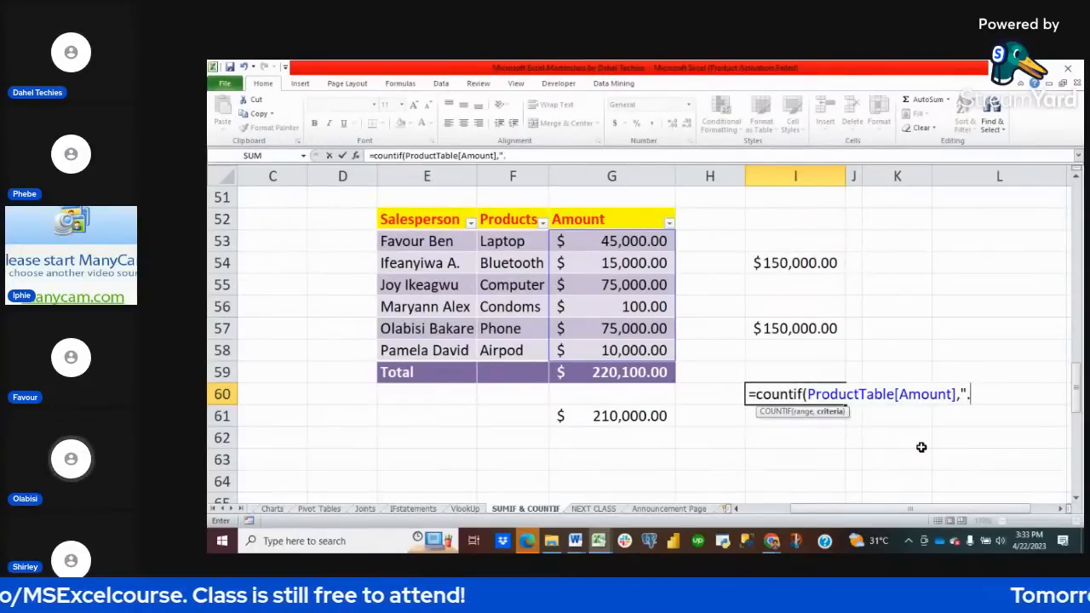
{"action": "key", "text": "BackSpace"}
{"action": "type", "text": "."}
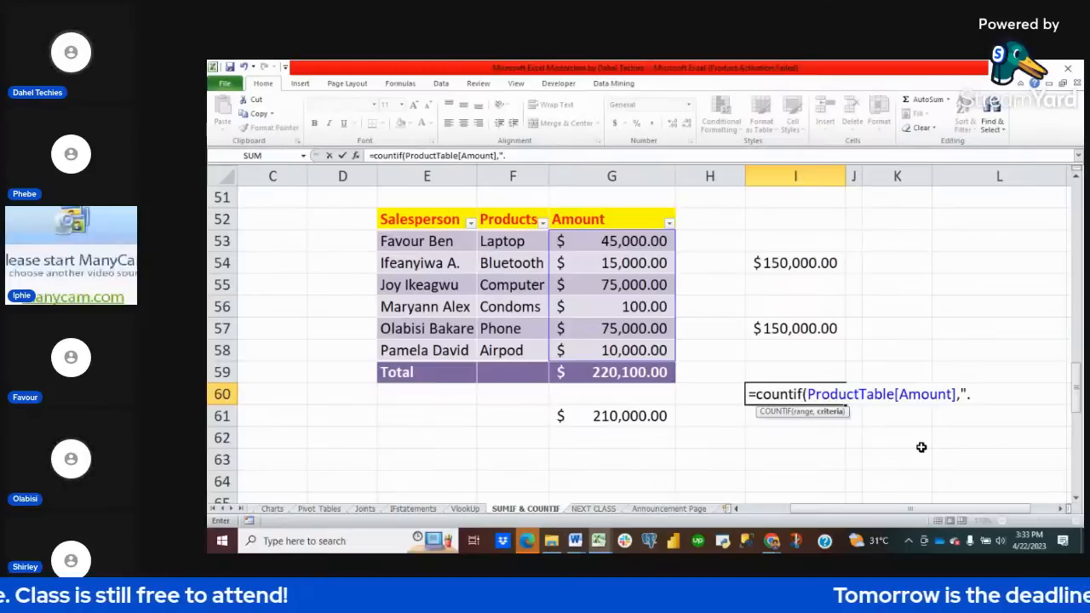
{"action": "type", "text": "45000"}
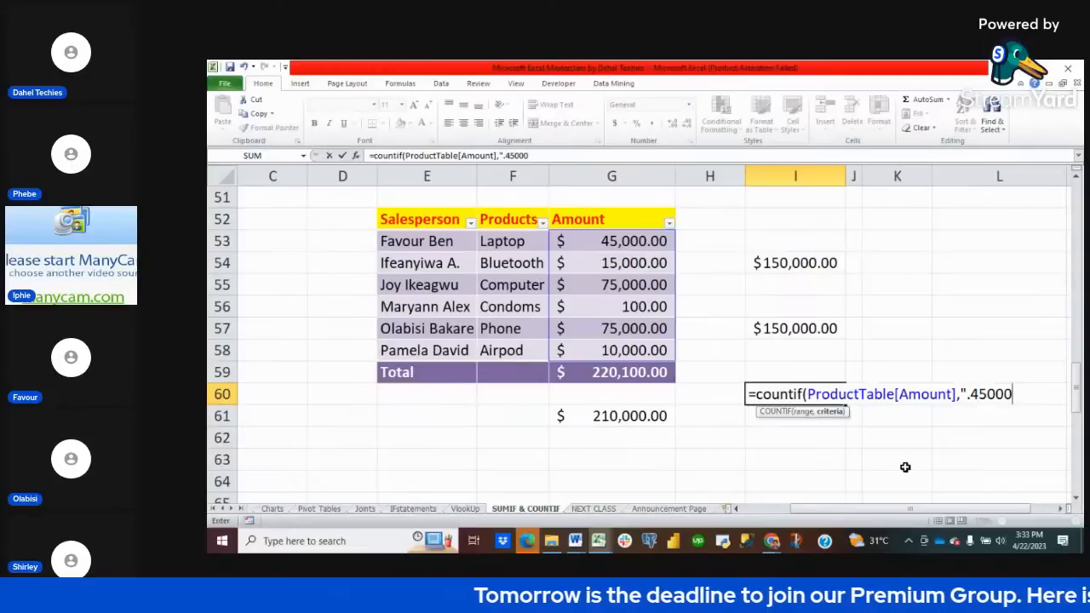
{"action": "key", "text": "BackSpace"}
{"action": "key", "text": "BackSpace"}
{"action": "key", "text": "BackSpace"}
{"action": "key", "text": "BackSpace"}
{"action": "key", "text": "BackSpace"}
{"action": "key", "text": "BackSpace"}
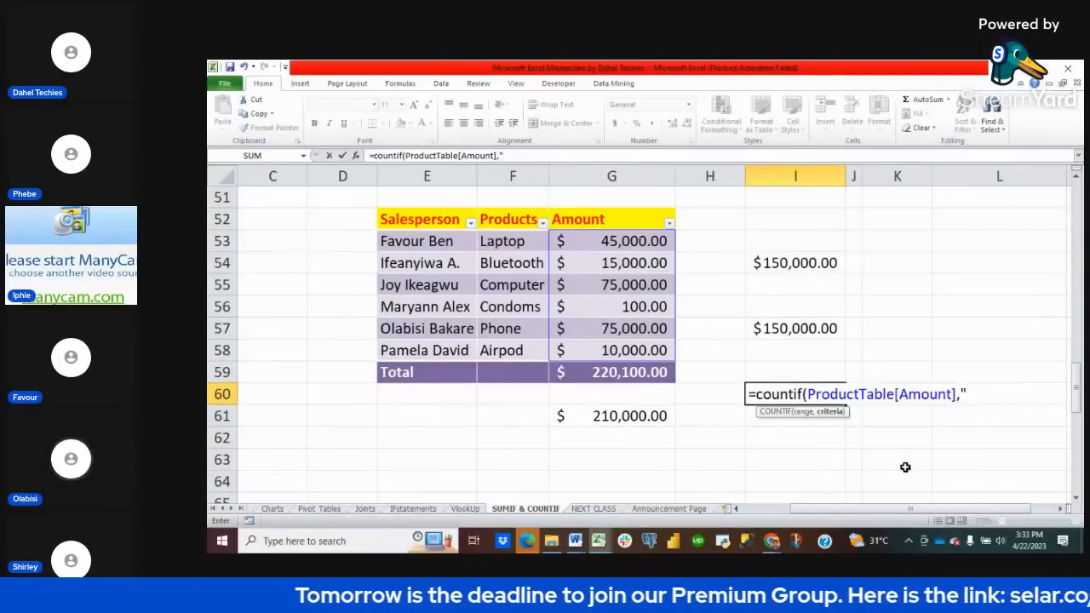
{"action": "type", "text": ">45000"}
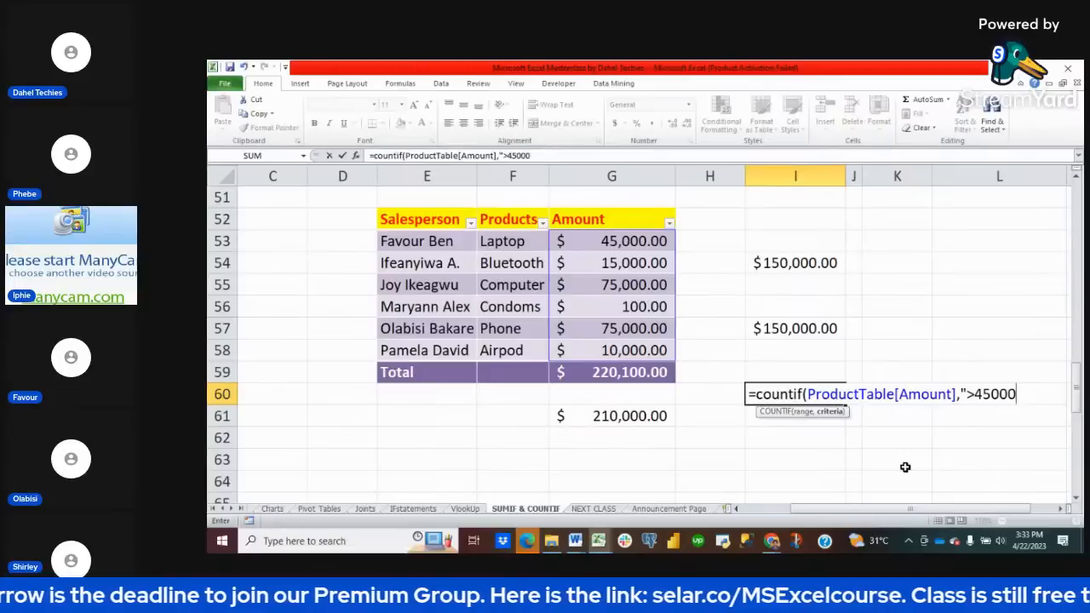
{"action": "key", "text": "Return"}
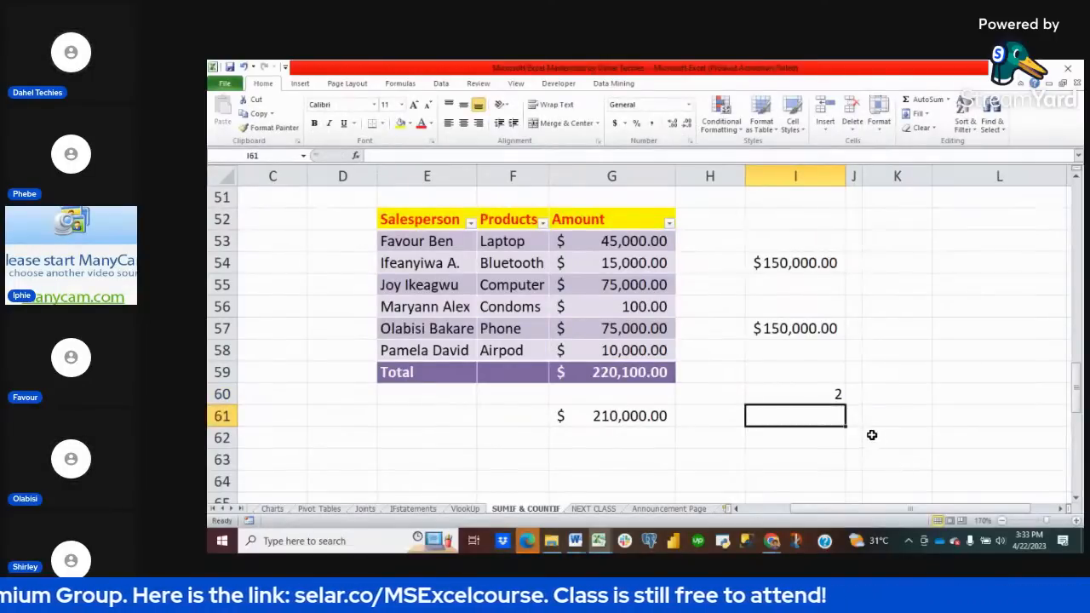
{"action": "left_click", "coordinate": [823, 395]}
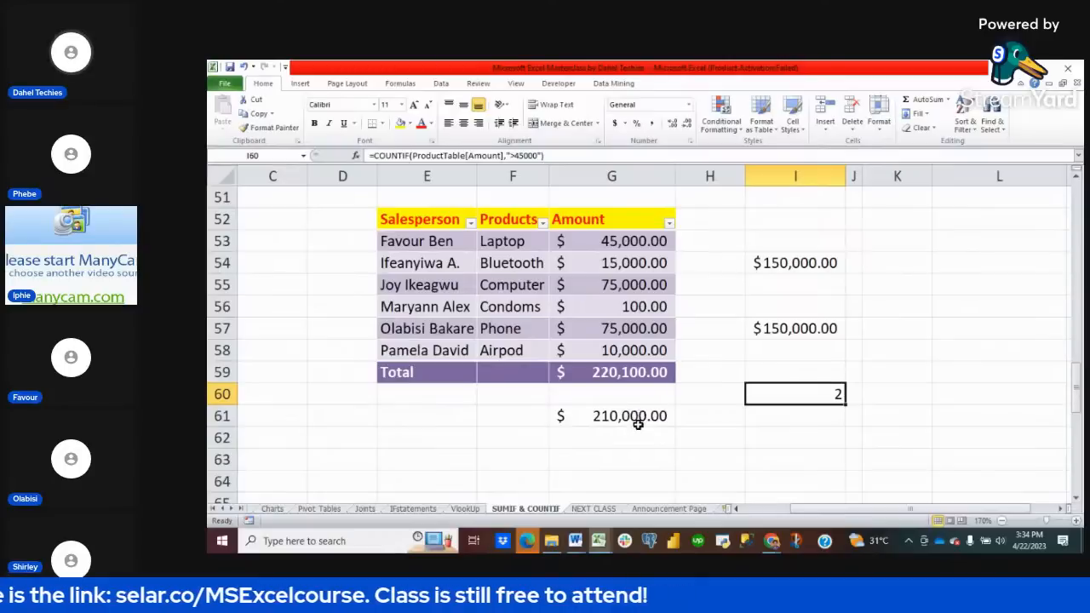
- Fill the two 75,000.00 amounts in G55 and G57 with yellow and reselect the SUMIF cell I54
{"action": "left_click", "coordinate": [787, 267]}
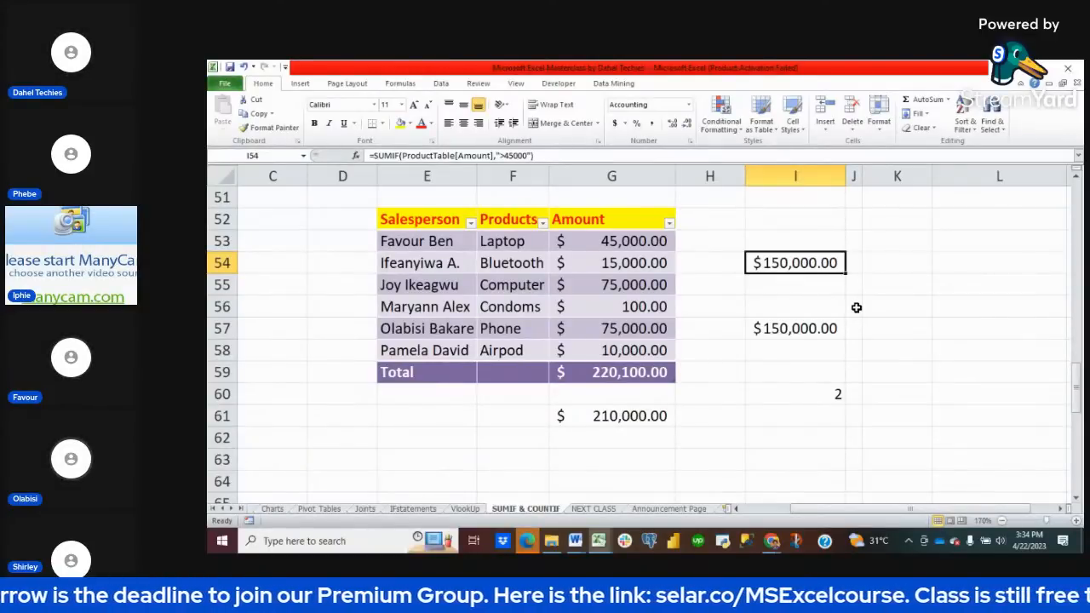
{"action": "left_click", "coordinate": [584, 289]}
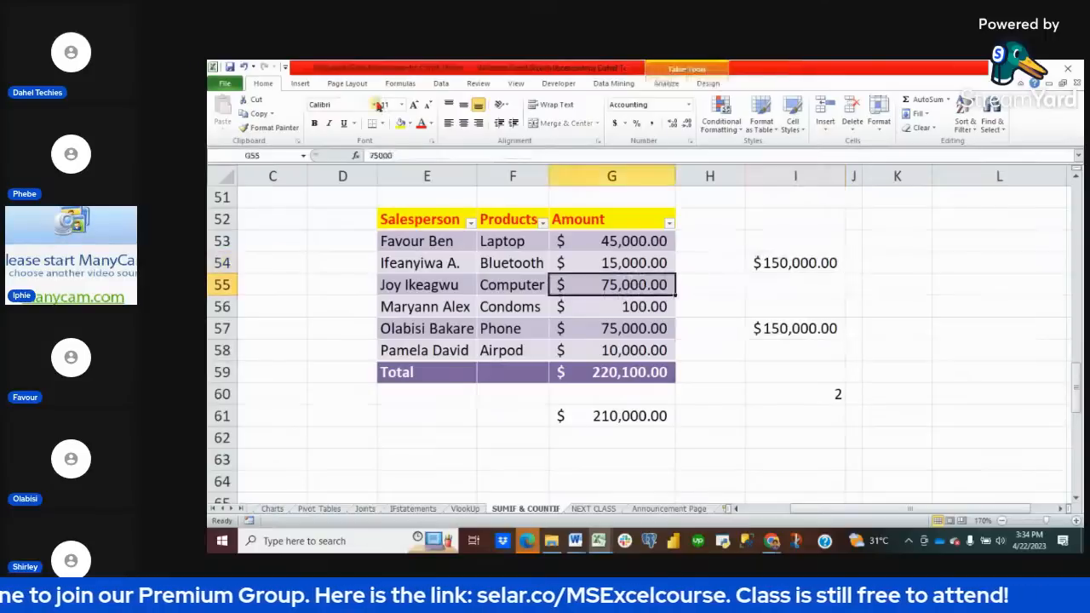
{"action": "left_click", "coordinate": [401, 122]}
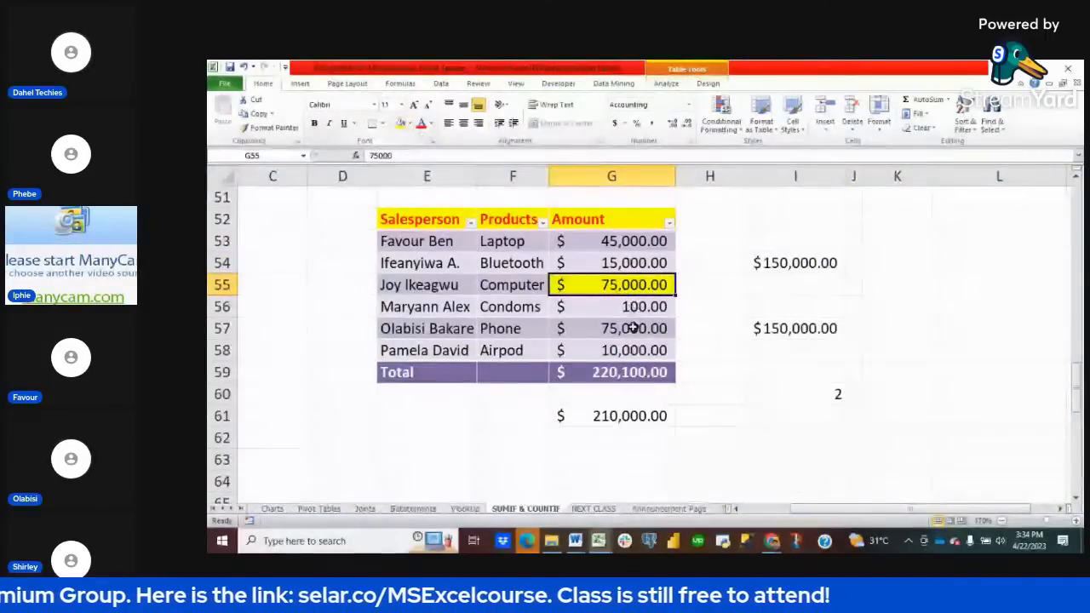
{"action": "left_click", "coordinate": [606, 337]}
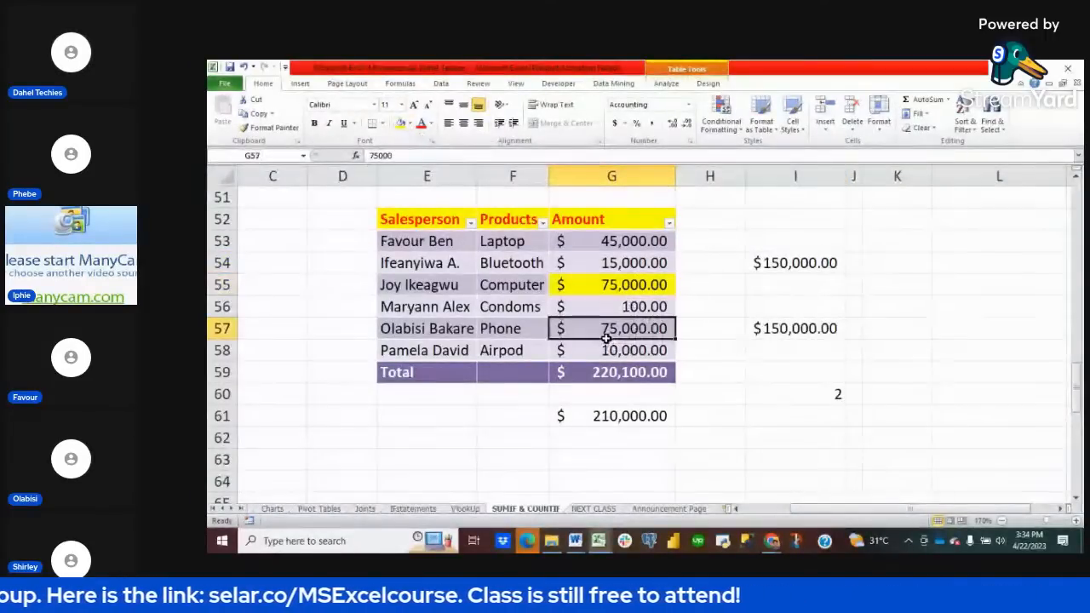
{"action": "left_click", "coordinate": [400, 123]}
{"action": "left_click", "coordinate": [787, 277]}
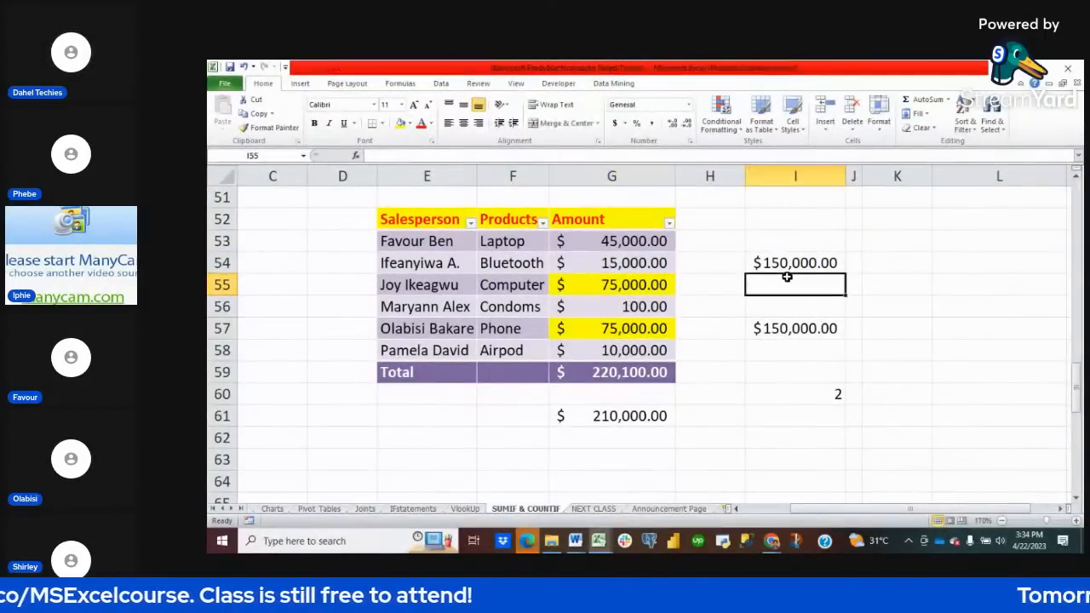
{"action": "left_click", "coordinate": [790, 264]}
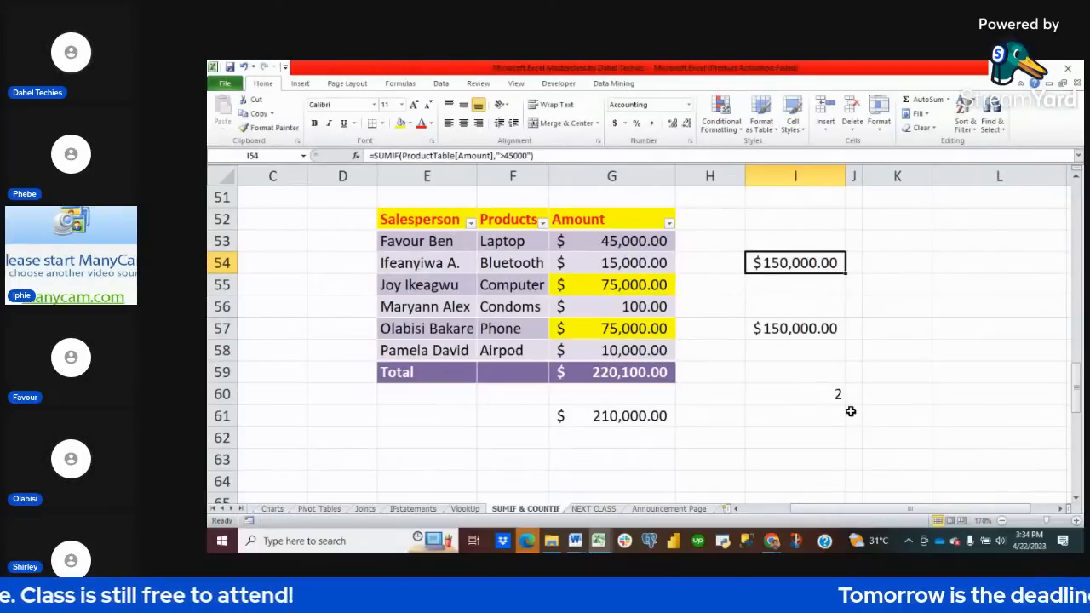
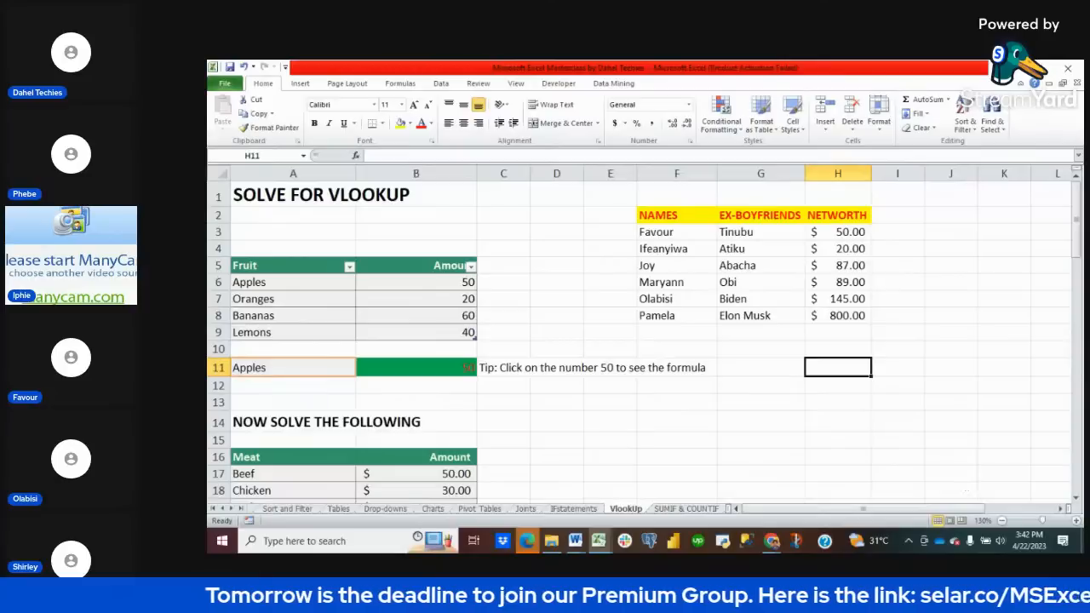
- Zoom the VlookUp sheet in to 160% and bring the NAMES, EX-BOYFRIENDS and NETWORTH table into full view
{"action": "left_click", "coordinate": [1076, 520]}
{"action": "left_click", "coordinate": [1076, 520]}
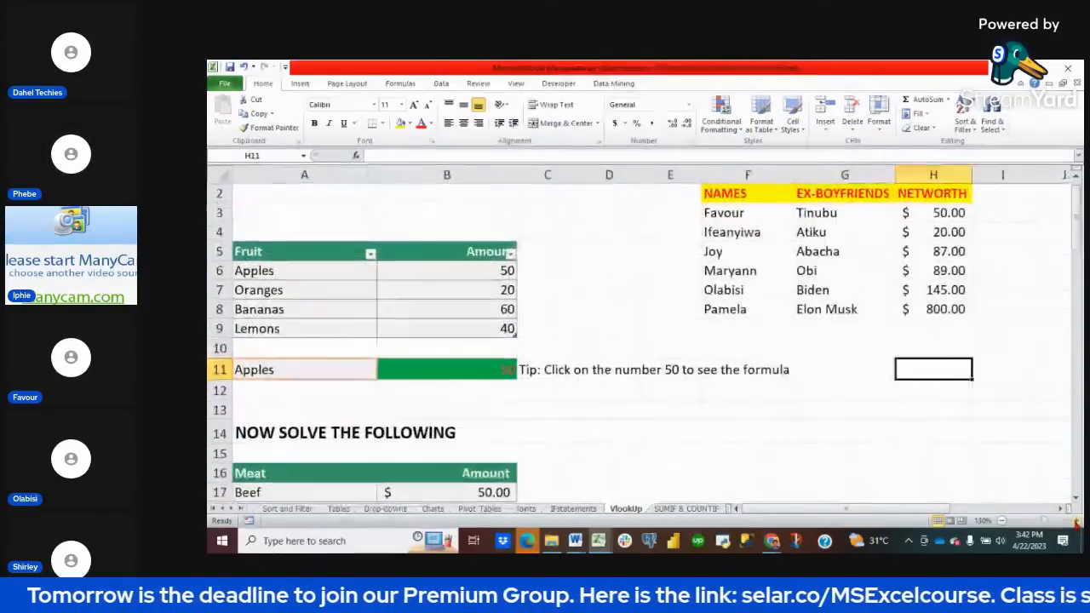
{"action": "left_click", "coordinate": [1075, 521]}
{"action": "scroll", "coordinate": [868, 453], "scroll_direction": "up", "scroll_amount": 1}
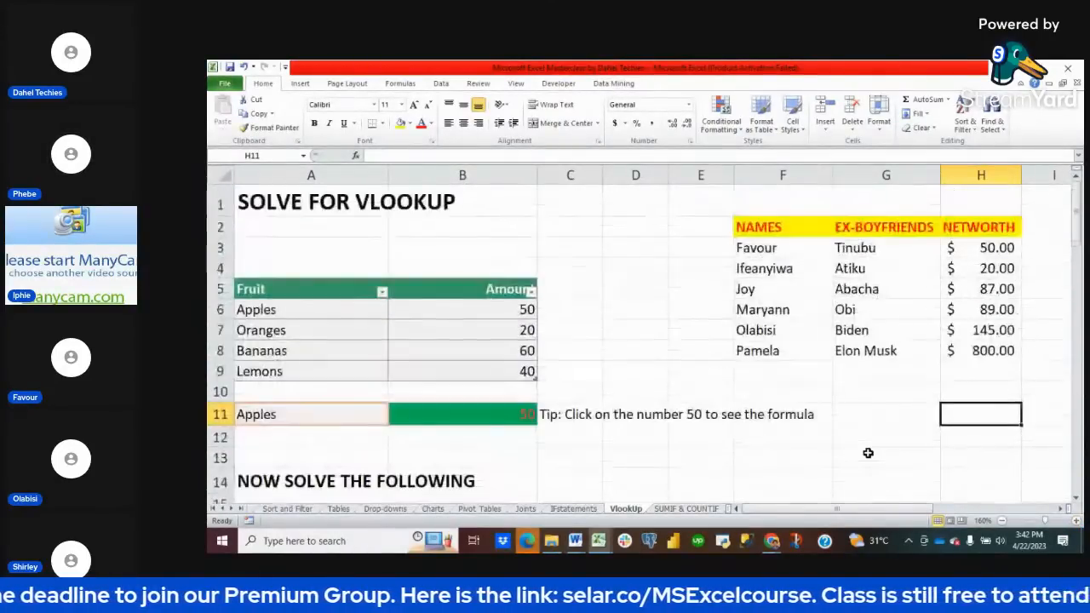
{"action": "scroll", "coordinate": [911, 459], "scroll_direction": "right", "scroll_amount": 1}
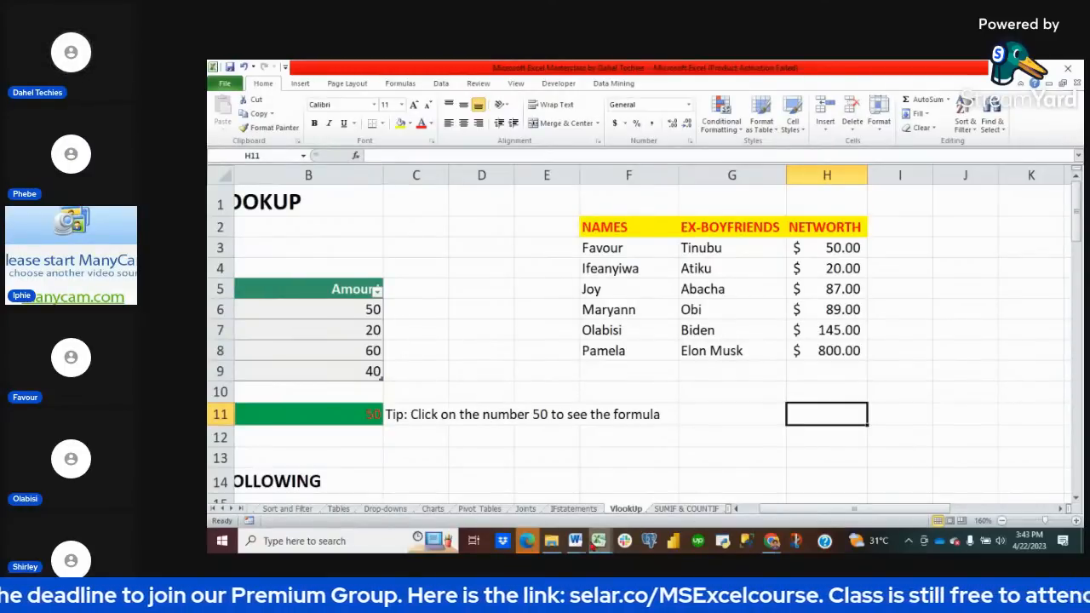
- Switch to the Excel Data Cleaning and Modelling workbook and look over the customer records on the Excel Project sheet
{"action": "mouse_move", "coordinate": [592, 545]}
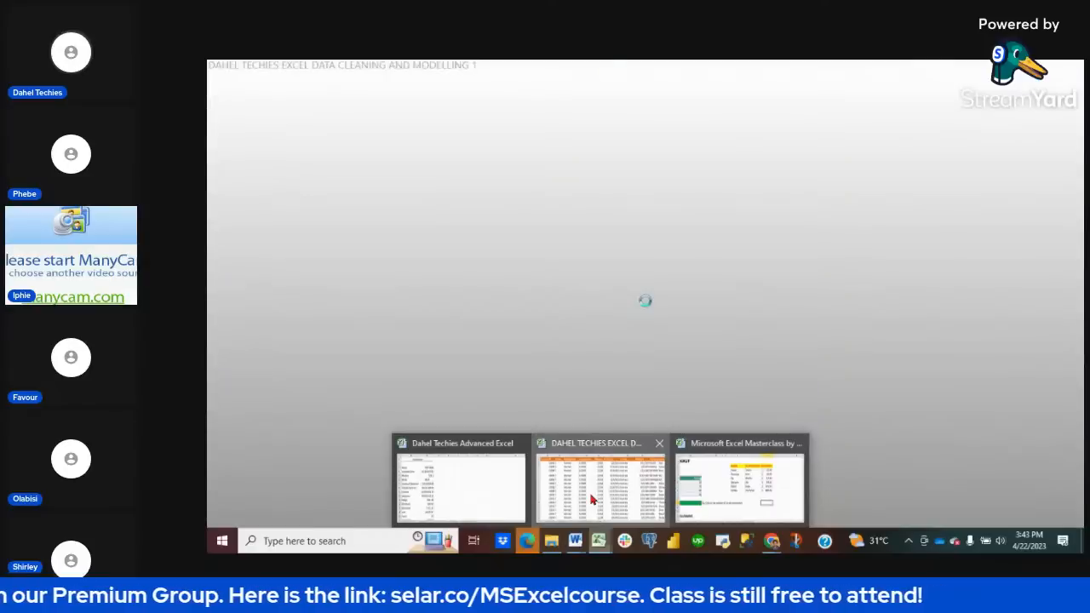
{"action": "left_click", "coordinate": [593, 492]}
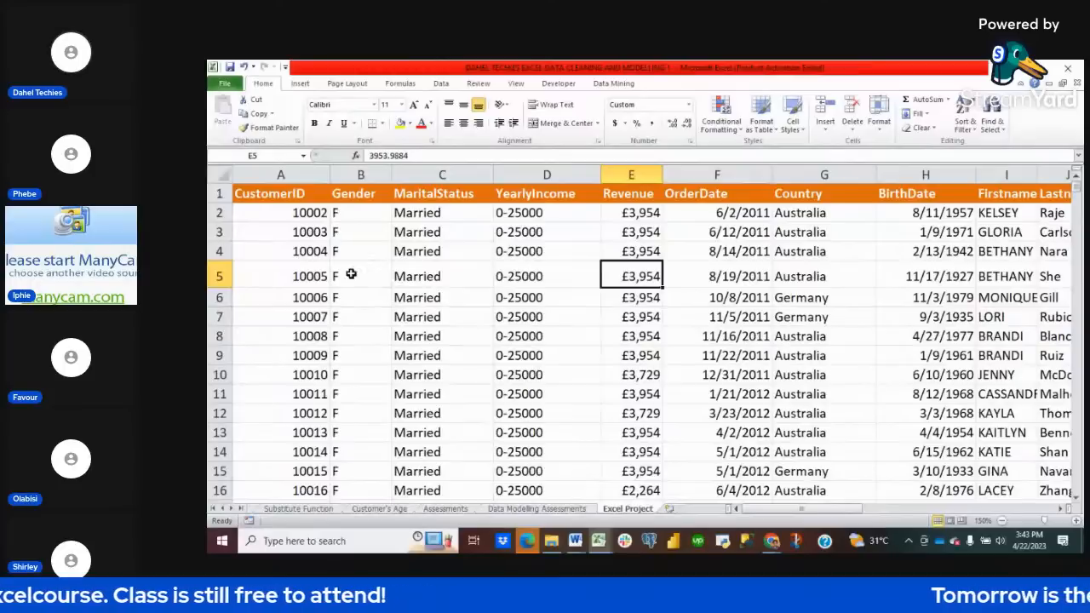
{"action": "scroll", "coordinate": [302, 204], "scroll_direction": "down", "scroll_amount": 6}
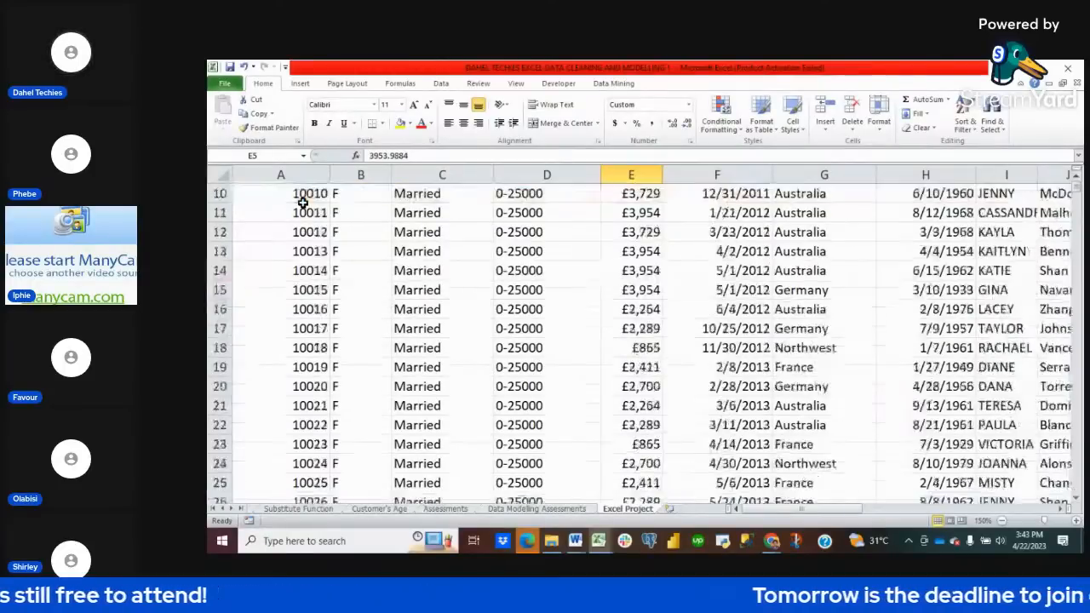
{"action": "scroll", "coordinate": [285, 318], "scroll_direction": "down", "scroll_amount": 9}
{"action": "scroll", "coordinate": [285, 319], "scroll_direction": "up", "scroll_amount": 15}
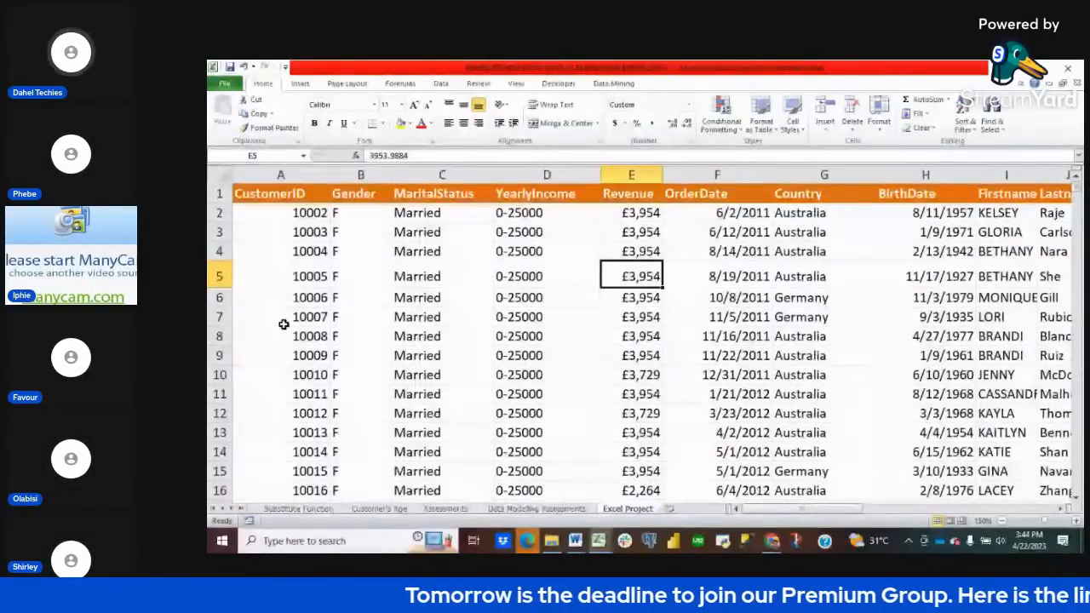
{"action": "scroll", "coordinate": [283, 324], "scroll_direction": "down", "scroll_amount": 2}
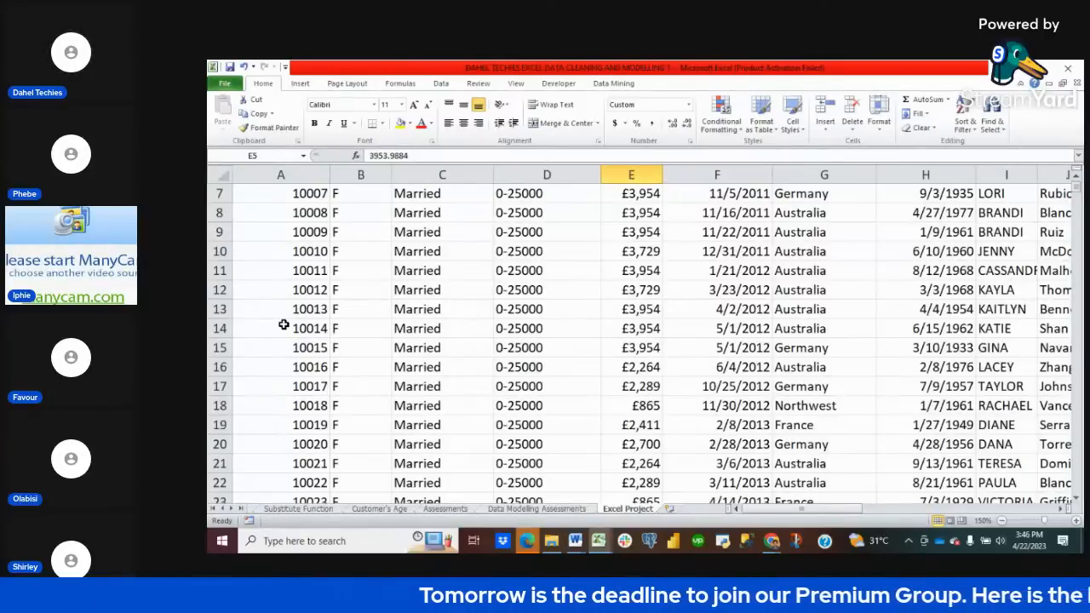
{"action": "scroll", "coordinate": [284, 325], "scroll_direction": "up", "scroll_amount": 2}
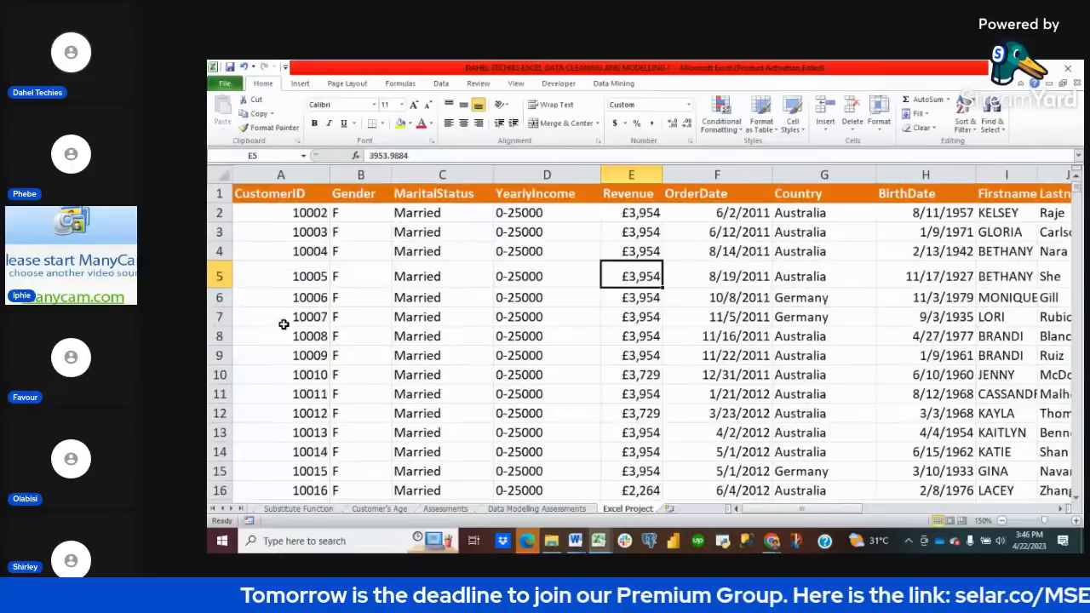
- Go through the CustomerID column cell by cell from A2 down to about row 41 and back up to the header
{"action": "left_click", "coordinate": [287, 216]}
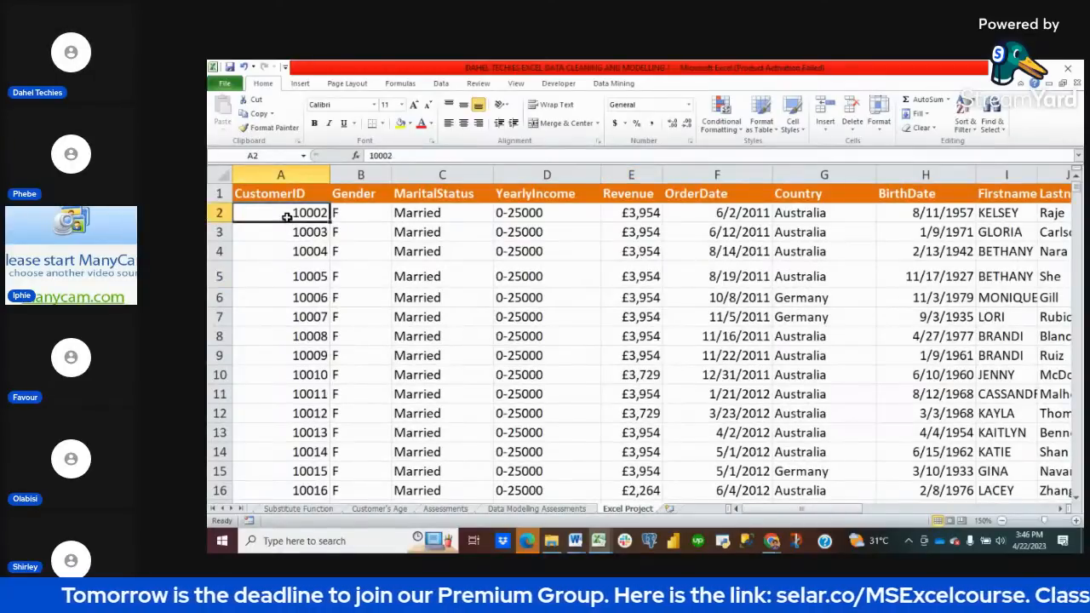
{"action": "key", "text": "Down"}
{"action": "key", "text": "Down"}
{"action": "key", "text": "Down"}
{"action": "key", "text": "Down"}
{"action": "key", "text": "Down"}
{"action": "key", "text": "Down"}
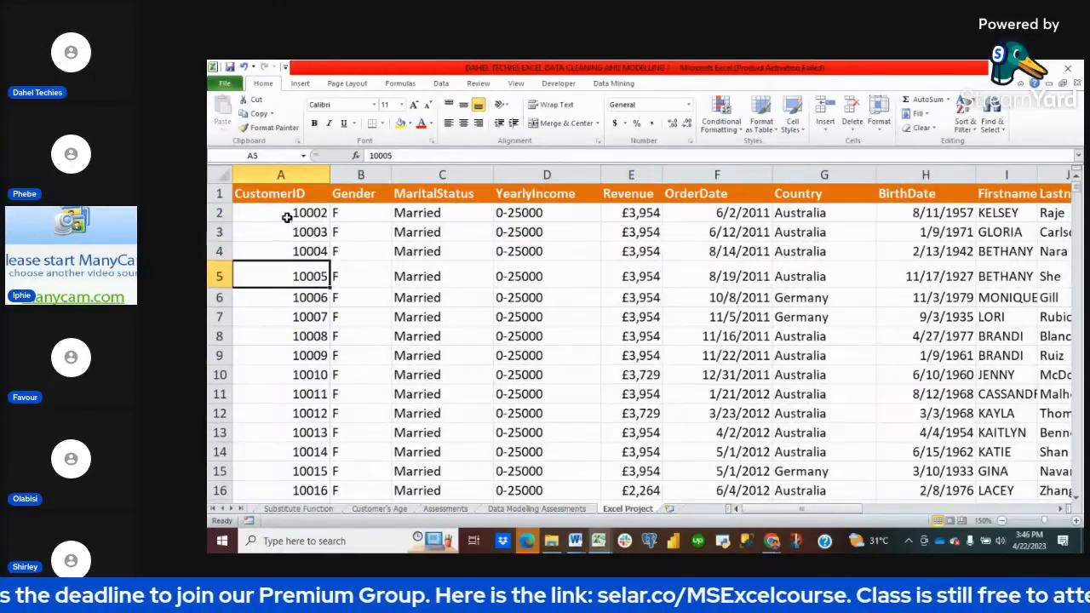
{"action": "key", "text": "Down"}
{"action": "key", "text": "Down"}
{"action": "key", "text": "Down"}
{"action": "key", "text": "Down"}
{"action": "key", "text": "Down"}
{"action": "key", "text": "Down"}
{"action": "key", "text": "Down"}
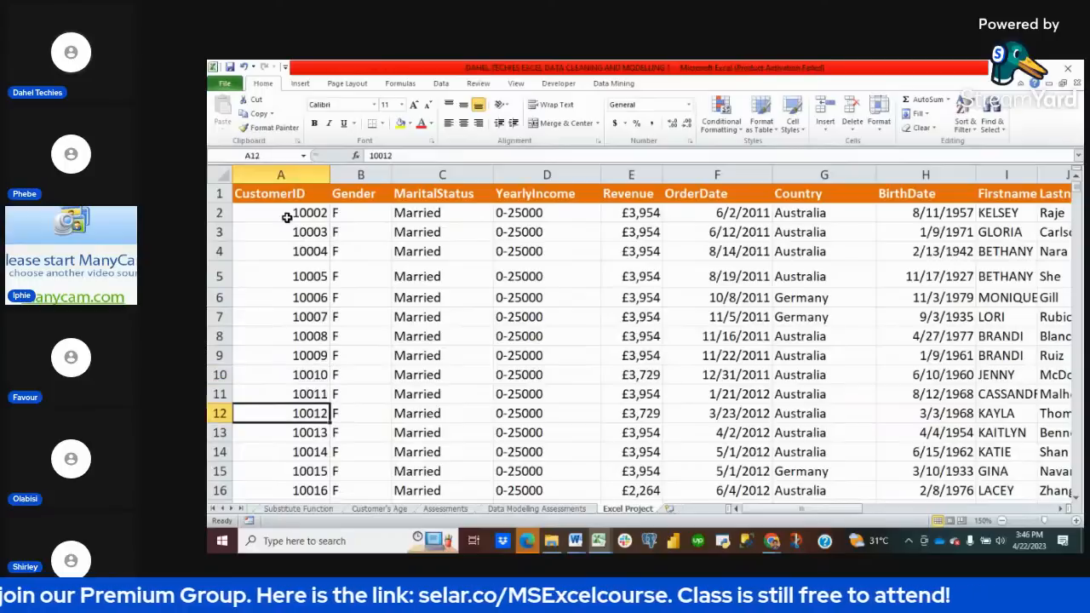
{"action": "key", "text": "Down"}
{"action": "key", "text": "Down"}
{"action": "key", "text": "Down"}
{"action": "key", "text": "Down"}
{"action": "key", "text": "Down"}
{"action": "key", "text": "Down"}
{"action": "key", "text": "Down"}
{"action": "key", "text": "Down"}
{"action": "key", "text": "Down"}
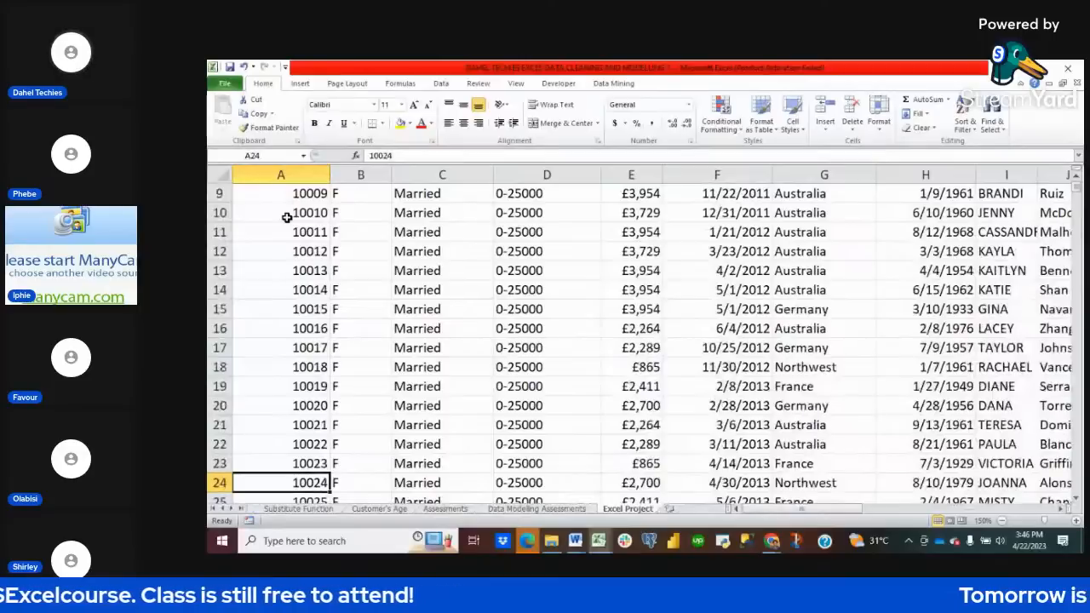
{"action": "key", "text": "Down"}
{"action": "key", "text": "Down"}
{"action": "key", "text": "Down"}
{"action": "key", "text": "Down"}
{"action": "key", "text": "Down"}
{"action": "key", "text": "Down"}
{"action": "key", "text": "Down"}
{"action": "key", "text": "Down"}
{"action": "key", "text": "Down"}
{"action": "key", "text": "Down"}
{"action": "key", "text": "Down"}
{"action": "key", "text": "Down"}
{"action": "key", "text": "Down"}
{"action": "key", "text": "Down"}
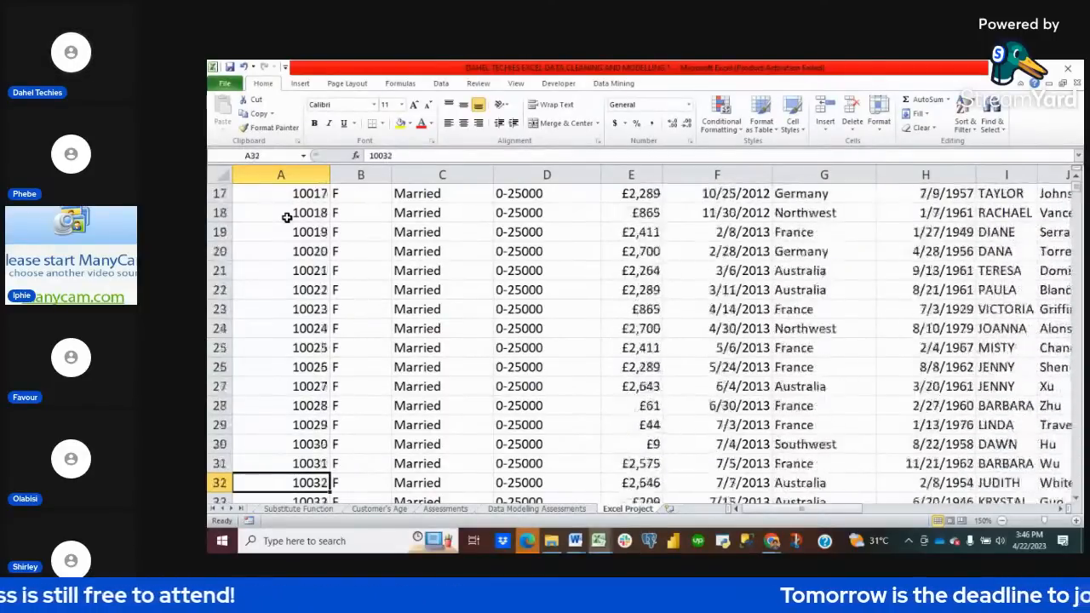
{"action": "key", "text": "Down"}
{"action": "key", "text": "Down"}
{"action": "key", "text": "Down"}
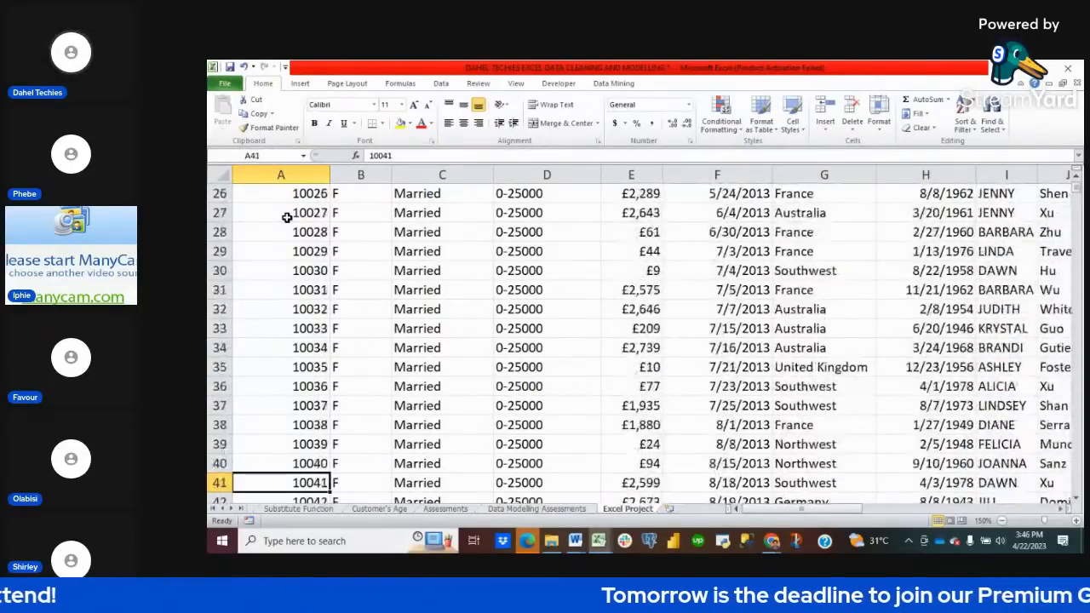
{"action": "key", "text": "Up"}
{"action": "key", "text": "Up"}
{"action": "key", "text": "Up"}
{"action": "key", "text": "Up"}
{"action": "key", "text": "Up"}
{"action": "key", "text": "Up"}
{"action": "key", "text": "Up"}
{"action": "key", "text": "Up"}
{"action": "key", "text": "Up"}
{"action": "key", "text": "Up"}
{"action": "key", "text": "Up"}
{"action": "key", "text": "Up"}
{"action": "key", "text": "Up"}
{"action": "key", "text": "Up"}
{"action": "key", "text": "Up"}
{"action": "key", "text": "Up"}
{"action": "key", "text": "Up"}
{"action": "key", "text": "Up"}
{"action": "key", "text": "Up"}
{"action": "key", "text": "Up"}
{"action": "key", "text": "Up"}
{"action": "key", "text": "Up"}
{"action": "key", "text": "Up"}
{"action": "key", "text": "Up"}
{"action": "key", "text": "Up"}
{"action": "key", "text": "Up"}
{"action": "key", "text": "Up"}
{"action": "key", "text": "Up"}
{"action": "key", "text": "Up"}
{"action": "key", "text": "Up"}
{"action": "key", "text": "Up"}
{"action": "key", "text": "Up"}
{"action": "key", "text": "Up"}
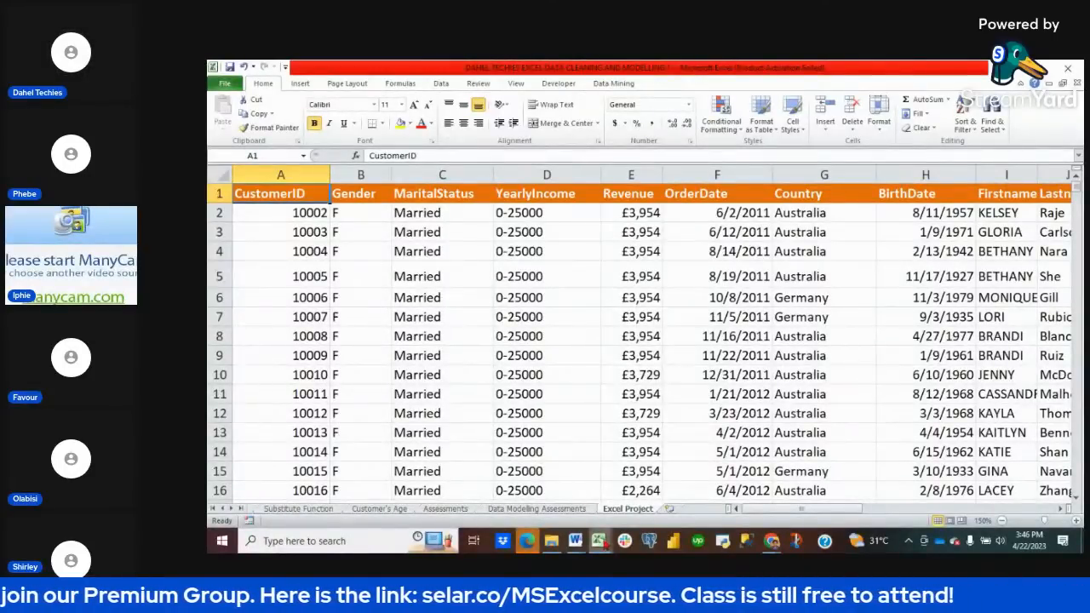
- Switch back to the Microsoft Excel Masterclass workbook and start a VLOOKUP formula in cell G10 of the VlookUp sheet
{"action": "mouse_move", "coordinate": [601, 543]}
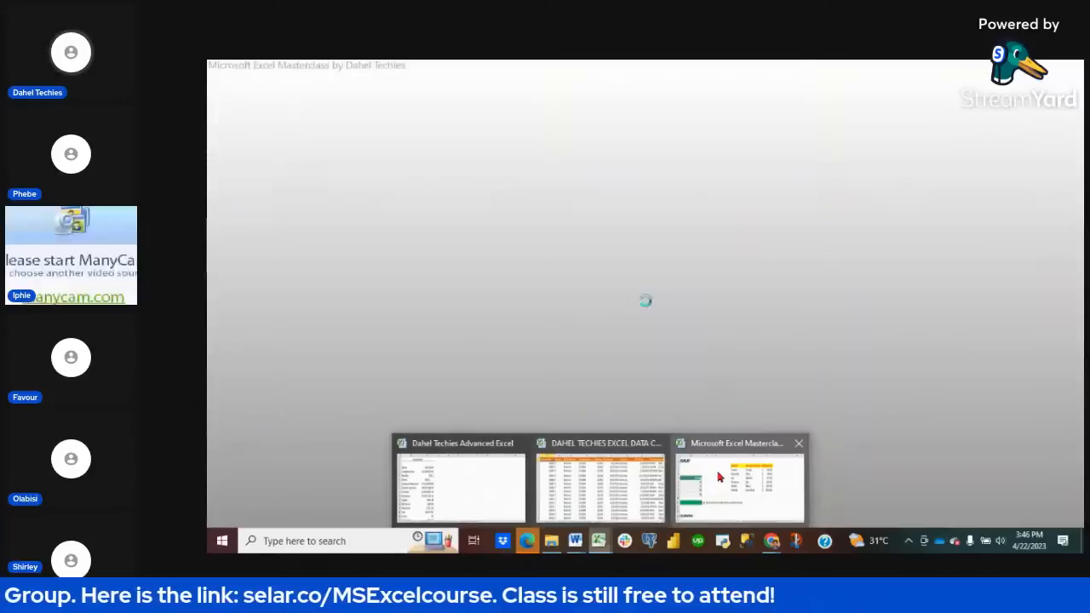
{"action": "left_click", "coordinate": [718, 471]}
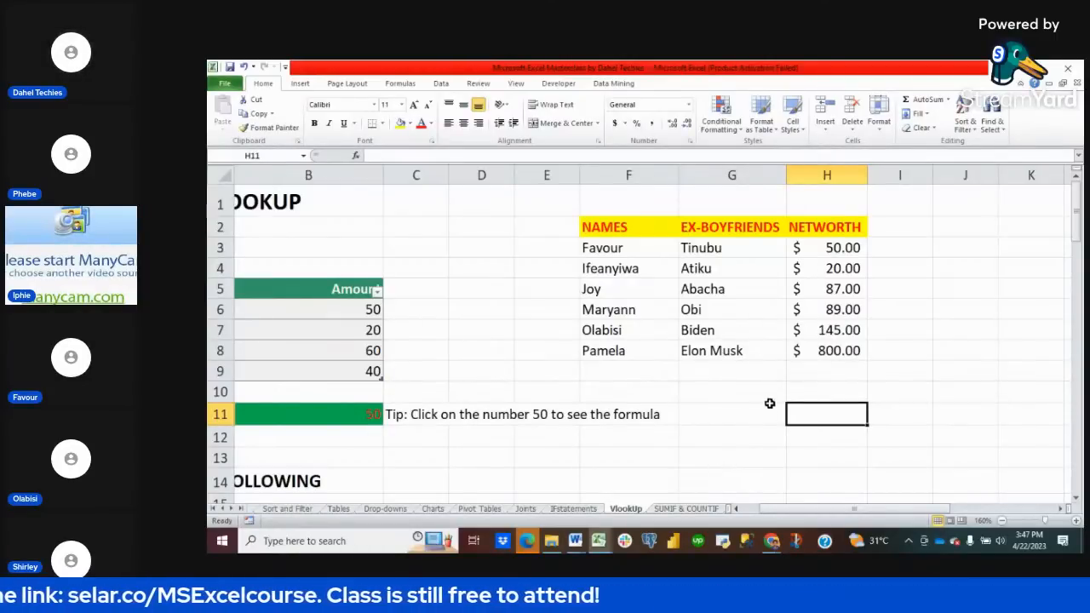
{"action": "left_click", "coordinate": [745, 392]}
{"action": "type", "text": "=vloo"}
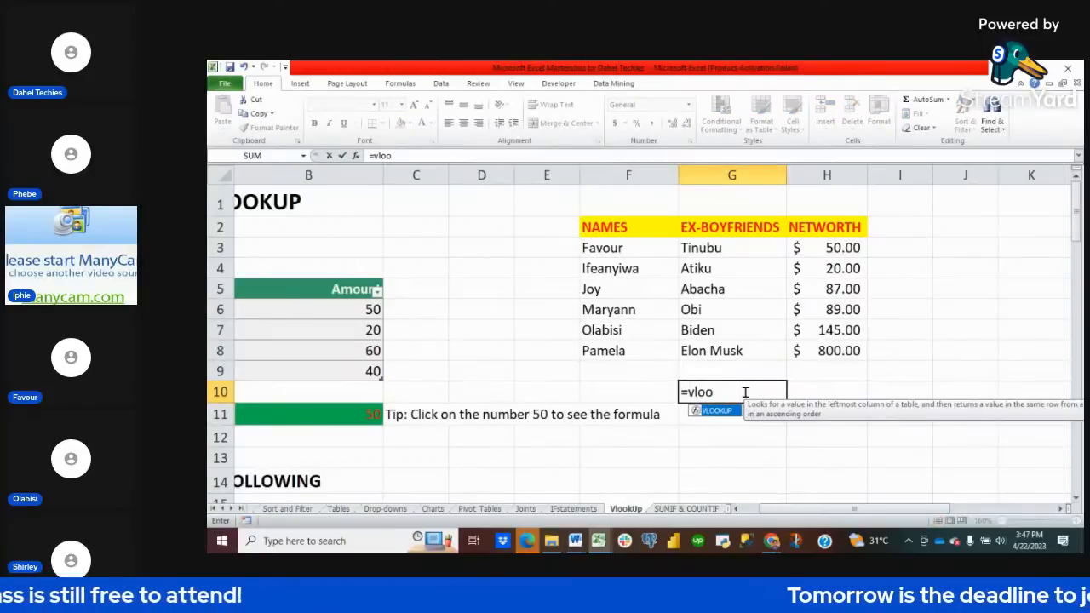
{"action": "type", "text": "kpu"}
{"action": "key", "text": "BackSpace"}
{"action": "key", "text": "BackSpace"}
{"action": "type", "text": "up"}
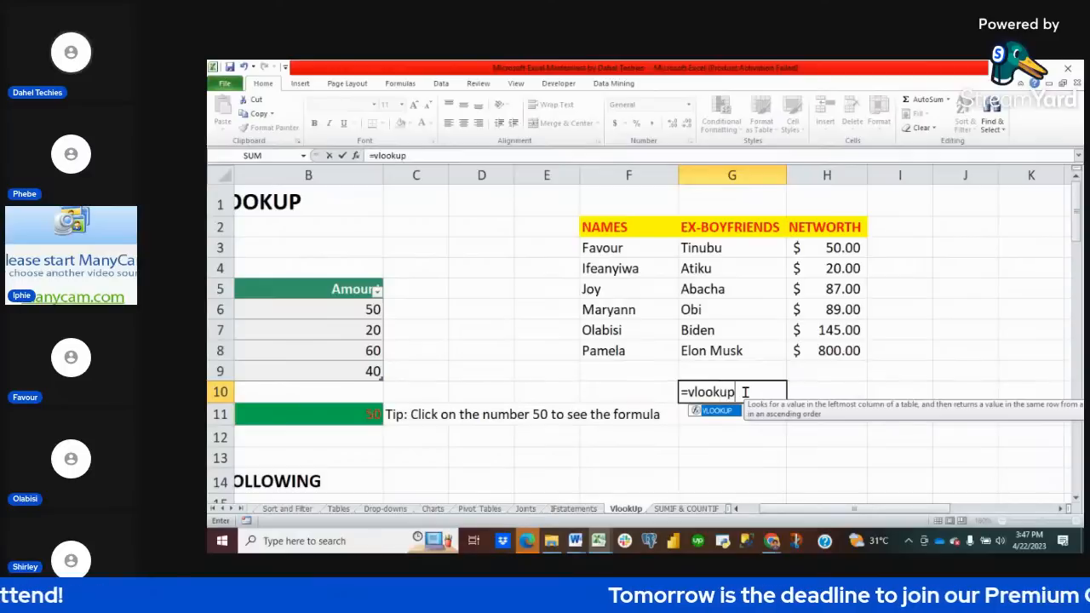
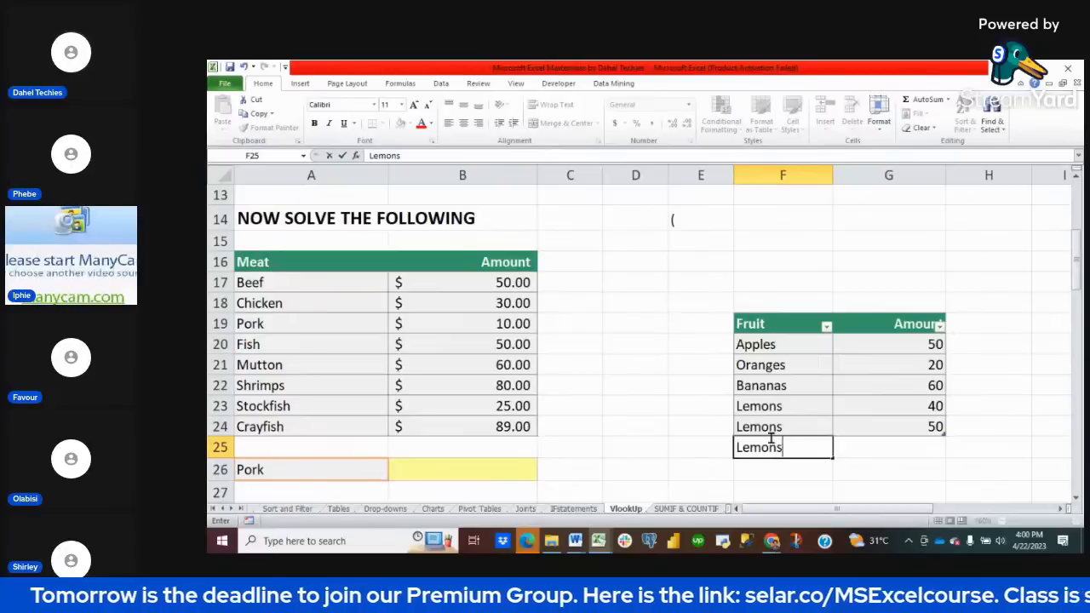
- Complete the additional Lemons row at the end of the Fruit table beside the Meat table with an amount of 20
{"action": "key", "text": "Tab"}
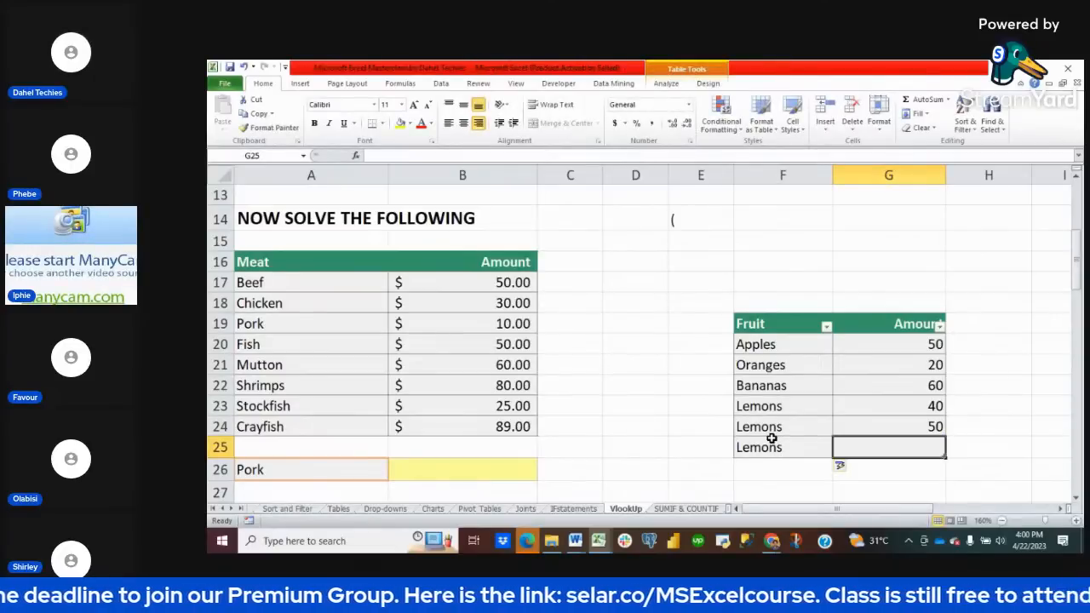
{"action": "type", "text": "20"}
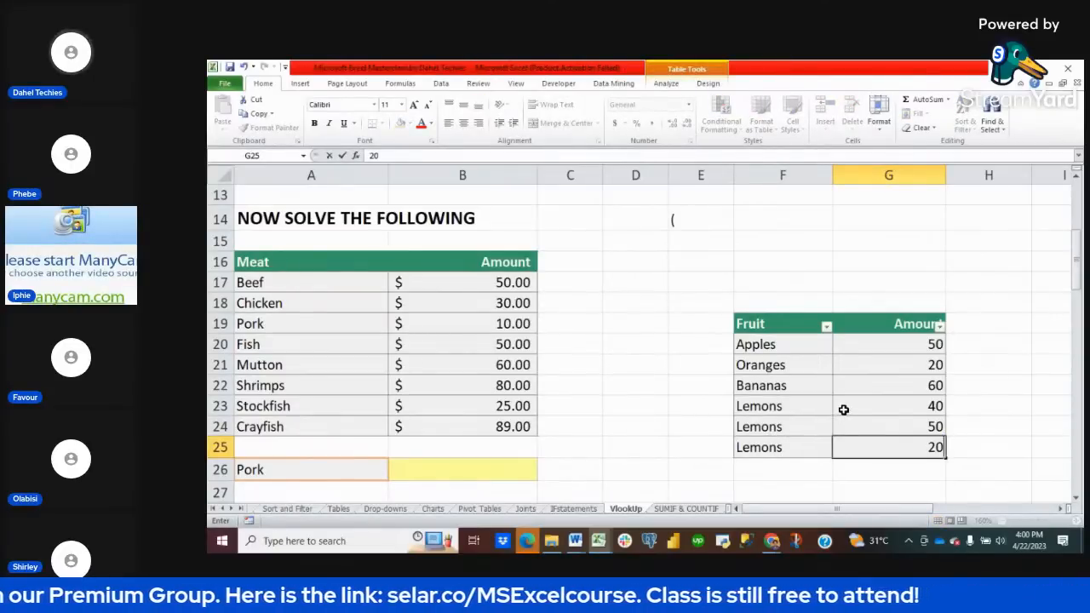
{"action": "left_click", "coordinate": [784, 484]}
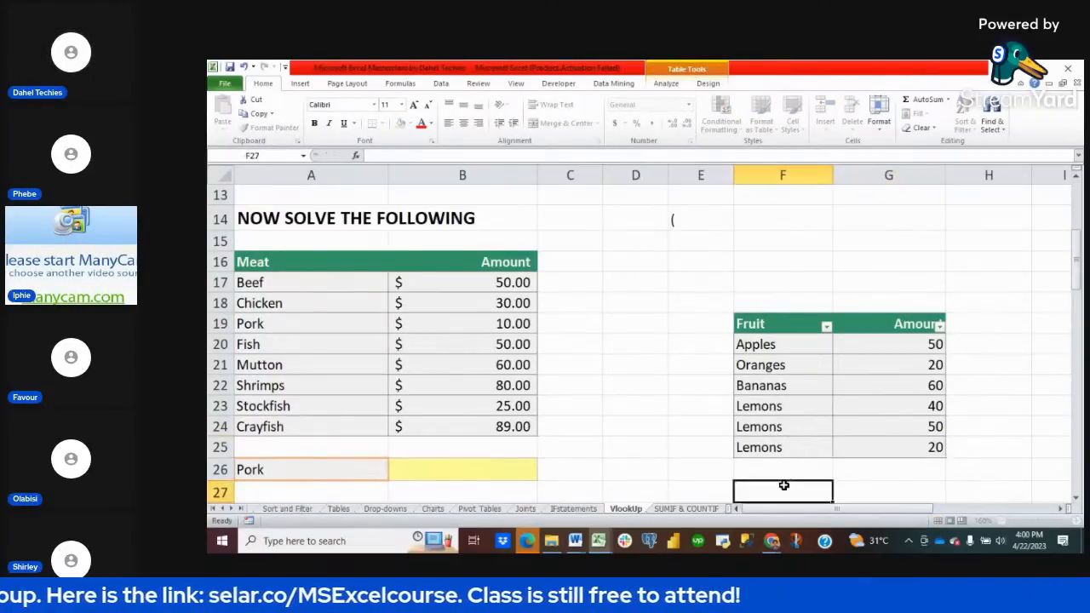
- Enter Lemons in cell F27 and start a VLOOKUP formula in G27 with F27 as the lookup value
{"action": "scroll", "coordinate": [783, 485], "scroll_direction": "down", "scroll_amount": 2}
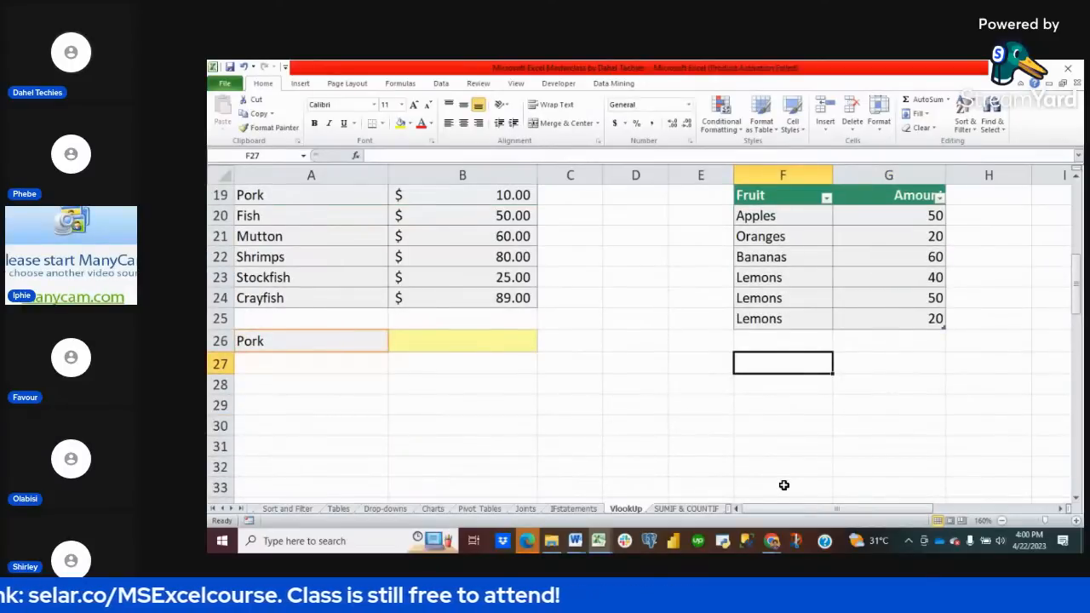
{"action": "type", "text": "Lemons"}
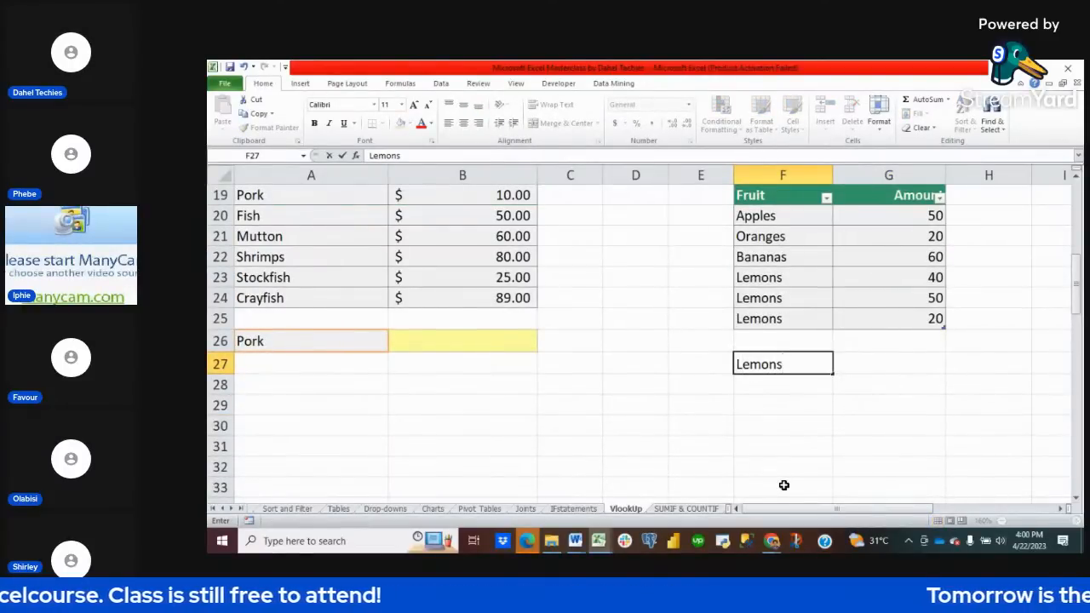
{"action": "key", "text": "Tab"}
{"action": "type", "text": "="}
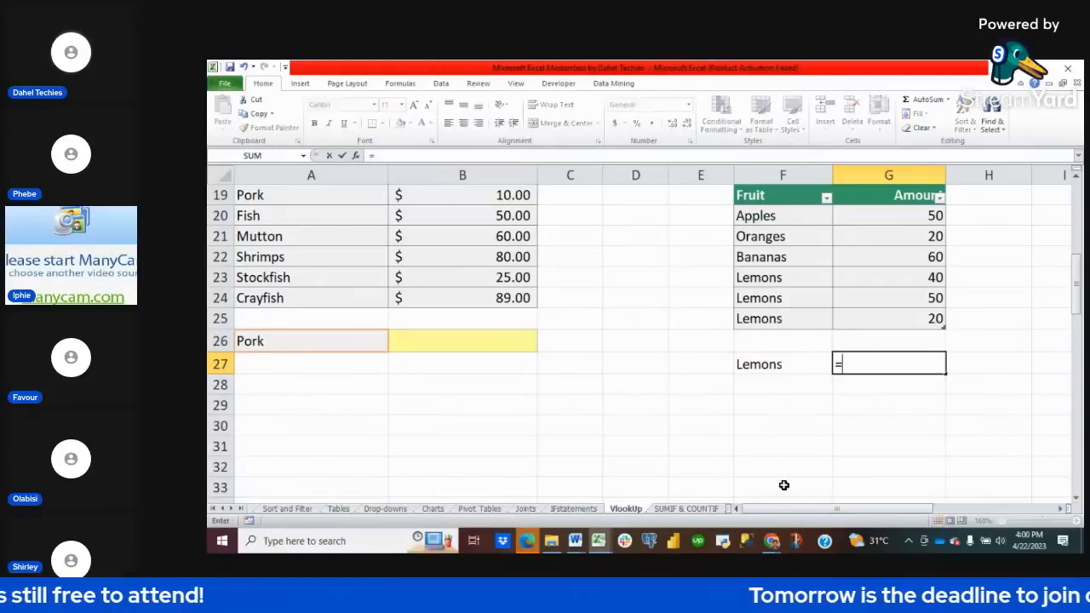
{"action": "type", "text": "vlooou"}
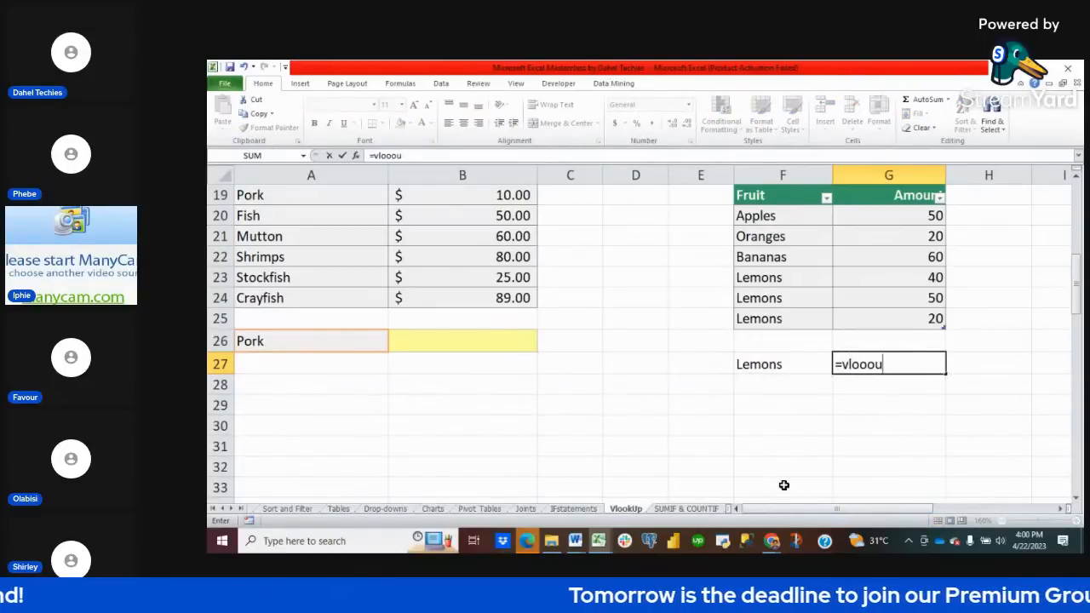
{"action": "key", "text": "BackSpace"}
{"action": "key", "text": "BackSpace"}
{"action": "type", "text": "kup("}
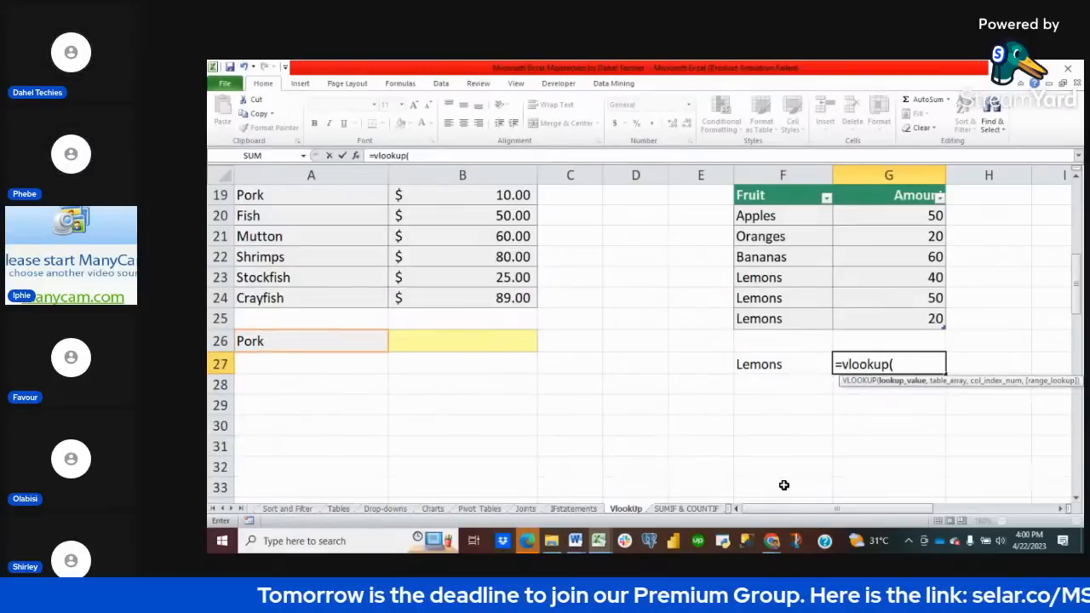
{"action": "left_click", "coordinate": [764, 366]}
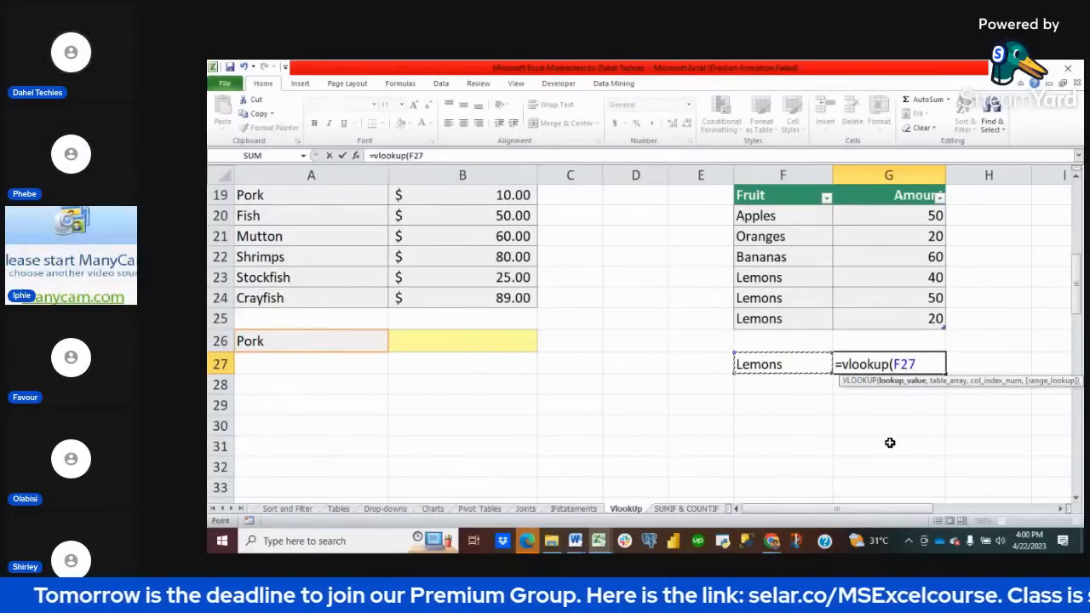
{"action": "type", "text": ","}
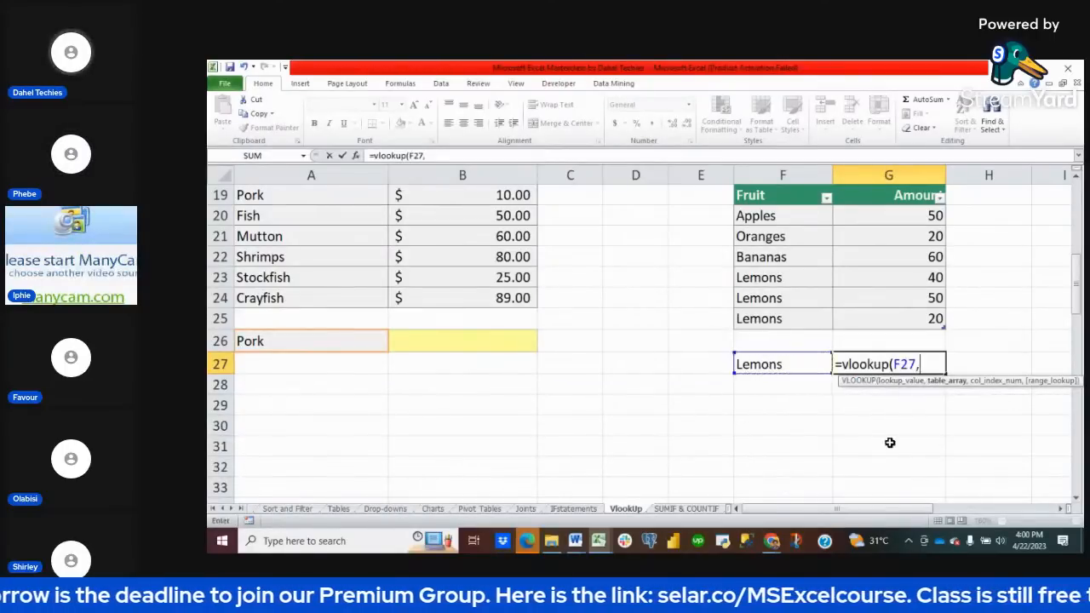
- Complete the G27 VLOOKUP with Fruittable8 as the table array, column index 2 and FALSE for an exact match
{"action": "left_click", "coordinate": [771, 213]}
{"action": "left_click_drag", "start_coordinate": [814, 231], "coordinate": [905, 316]}
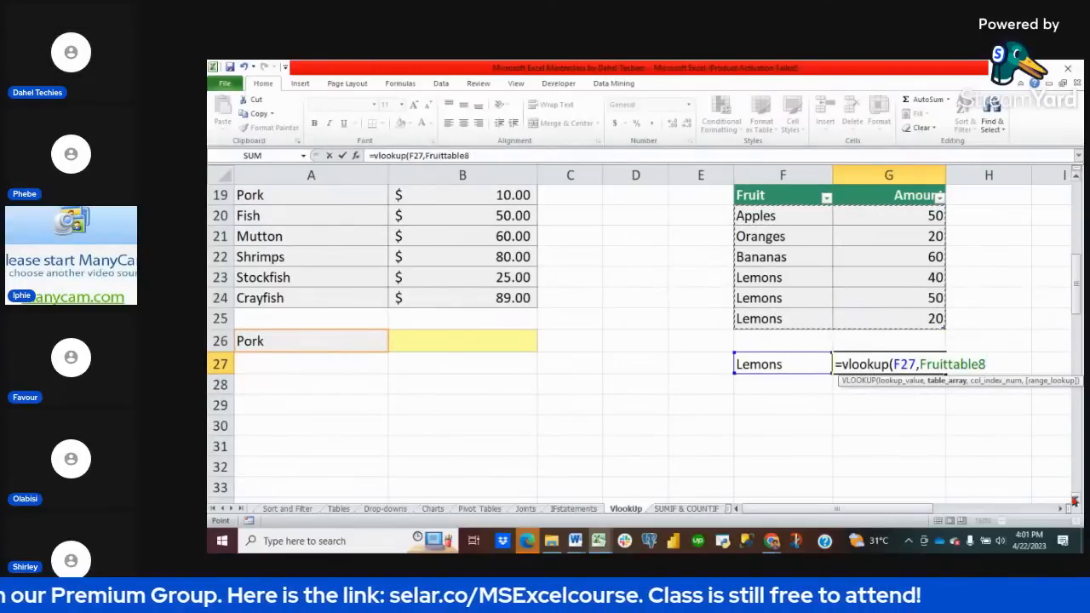
{"action": "type", "text": ","}
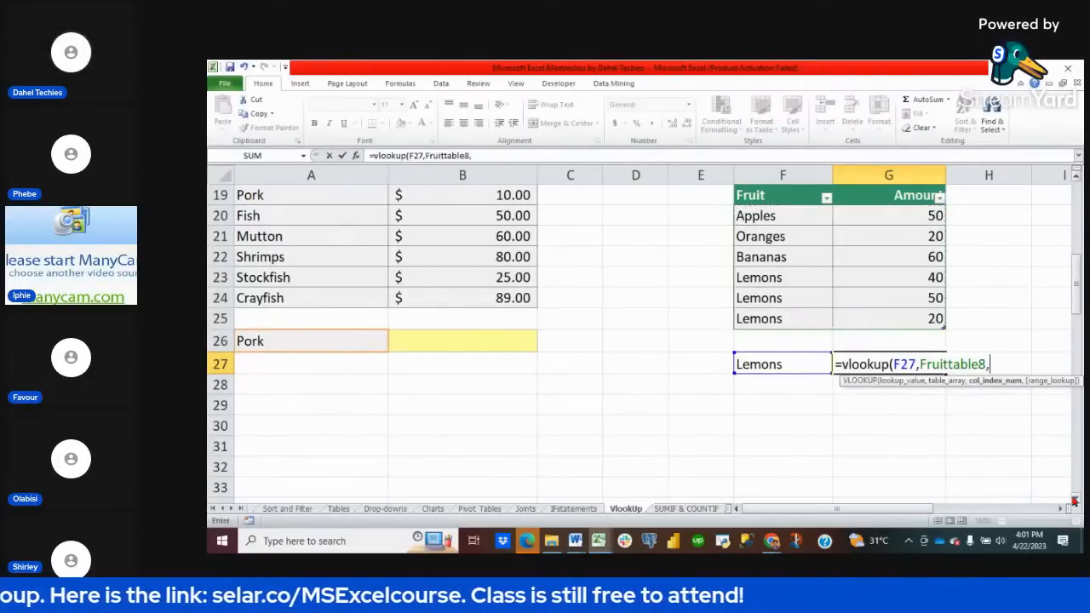
{"action": "type", "text": "2"}
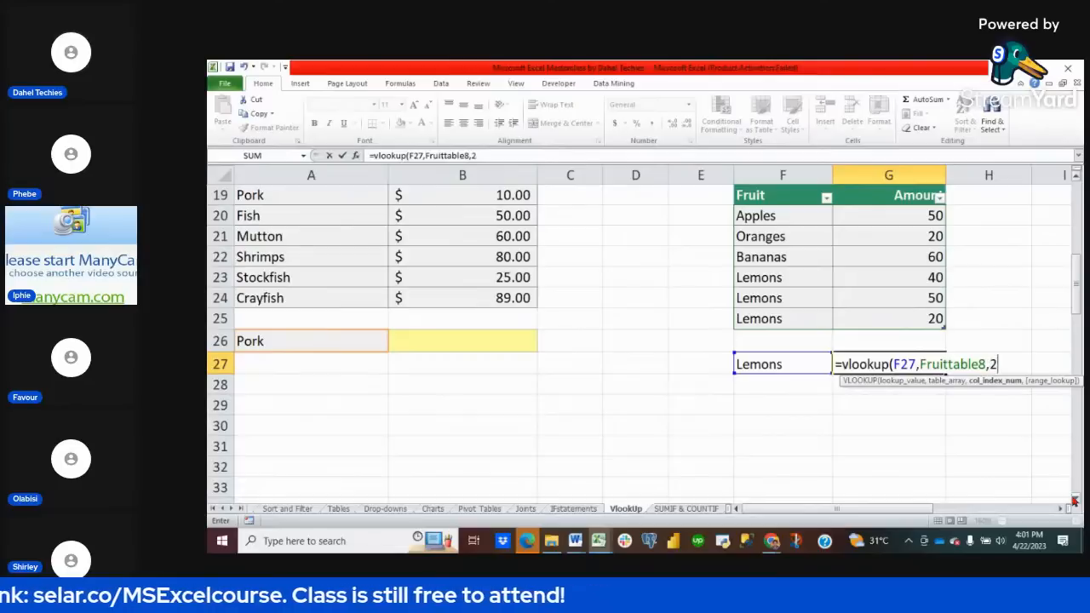
{"action": "type", "text": ","}
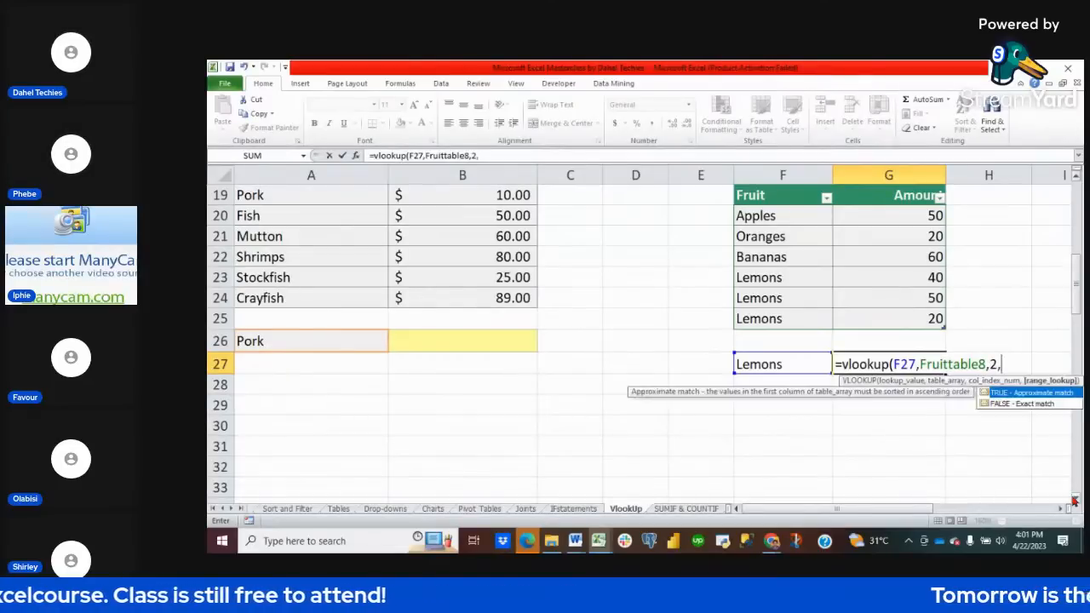
{"action": "double_click", "coordinate": [1031, 404]}
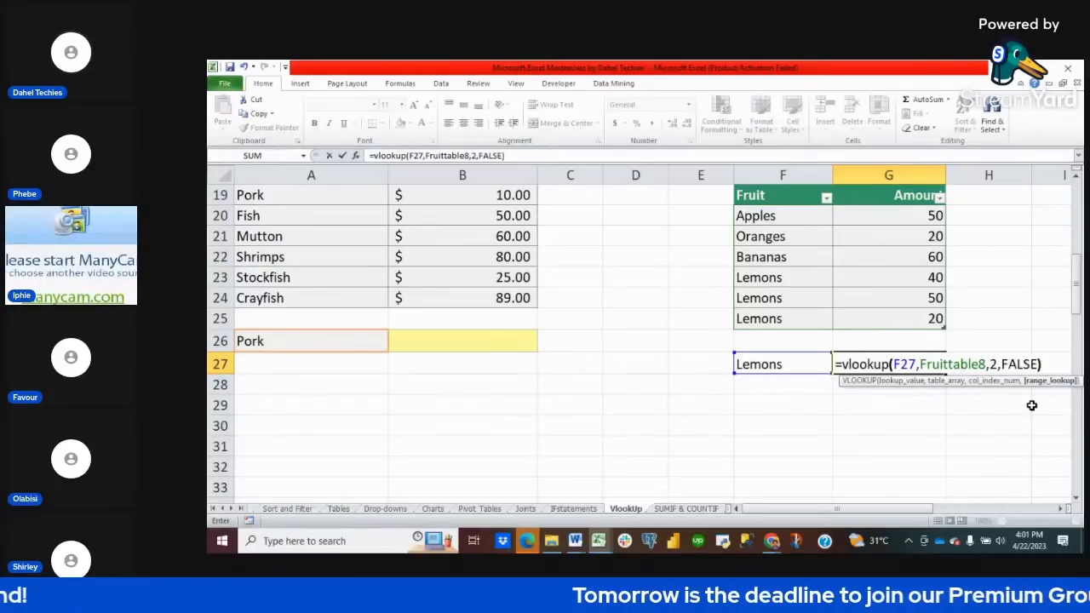
{"action": "type", "text": ")"}
{"action": "key", "text": "Return"}
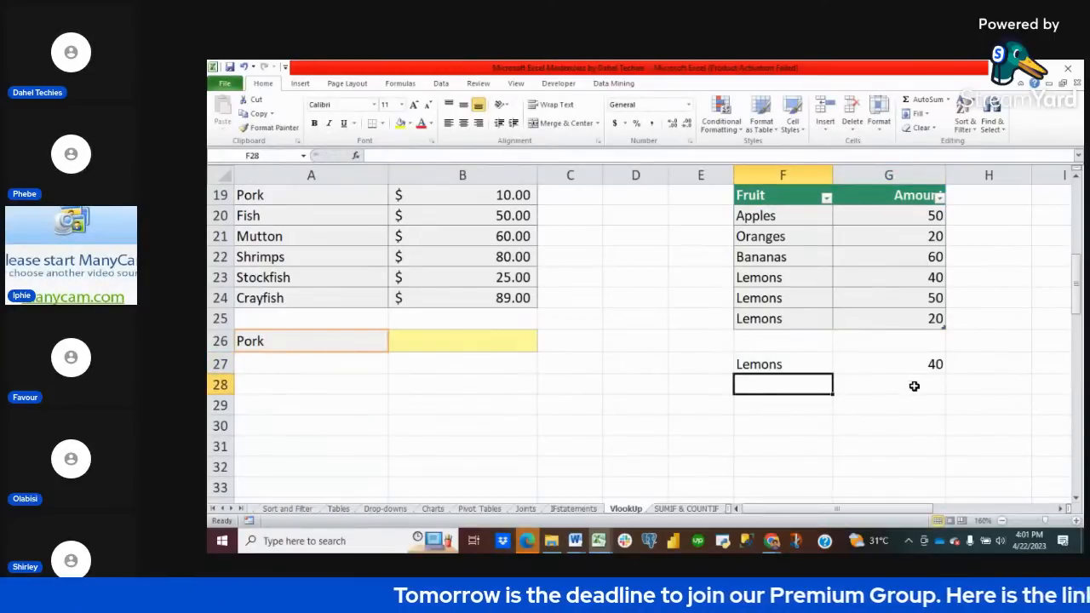
{"action": "left_click", "coordinate": [931, 365]}
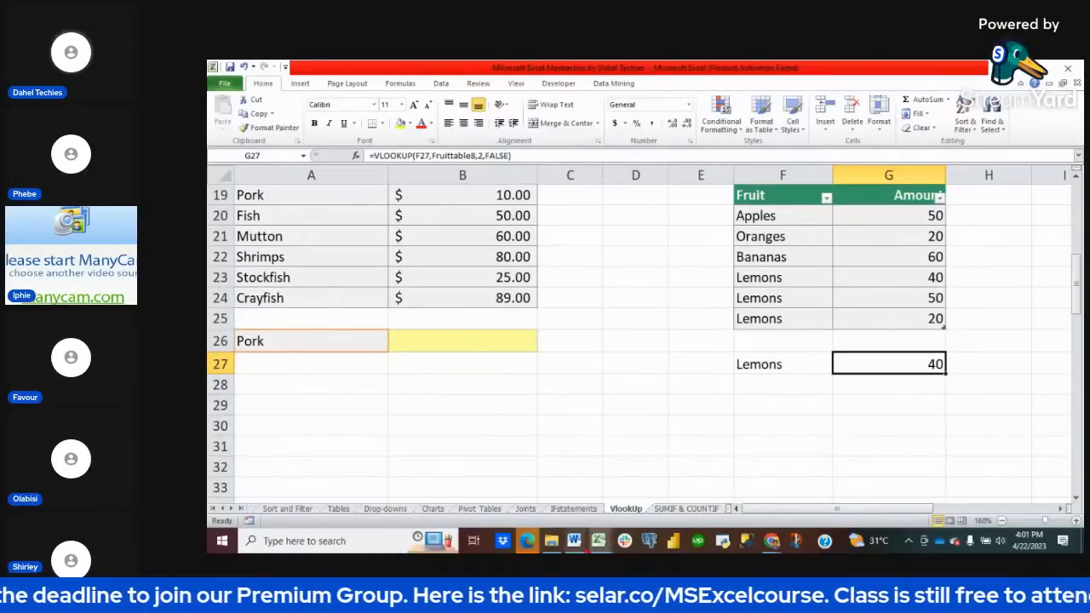
- Switch to the Dahel Techies Advanced Excel workbook and look over the Index Match sheet
{"action": "mouse_move", "coordinate": [599, 541]}
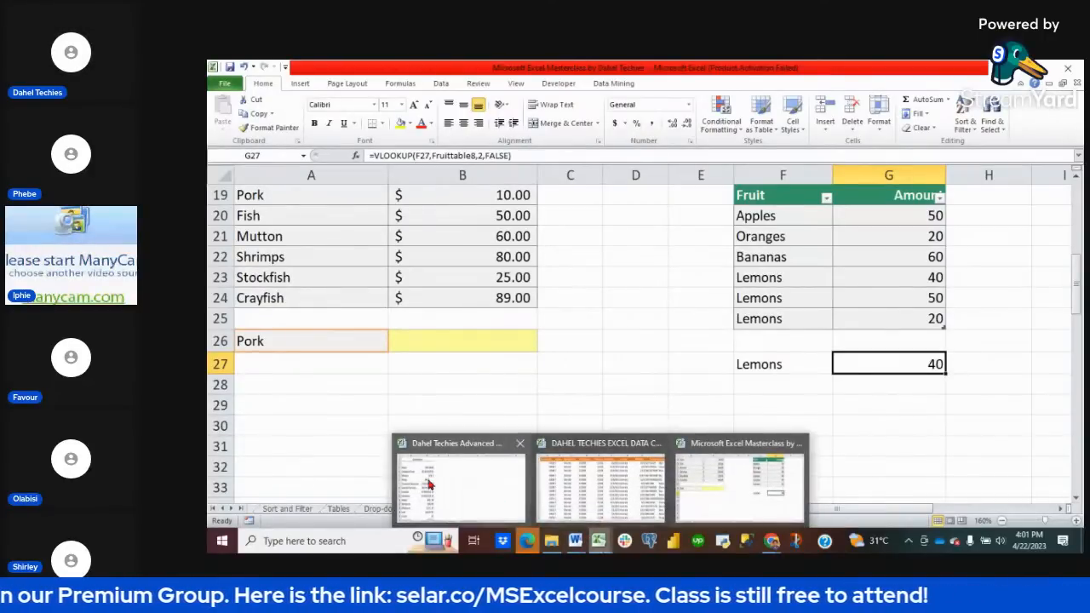
{"action": "left_click", "coordinate": [431, 485]}
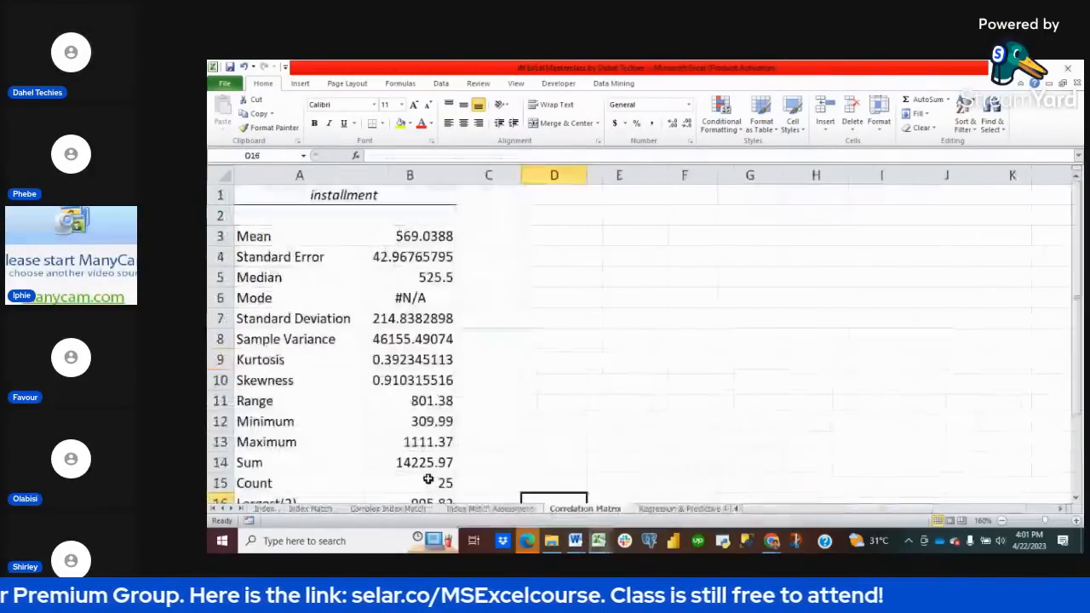
{"action": "left_click", "coordinate": [311, 509]}
{"action": "scroll", "coordinate": [306, 399], "scroll_direction": "up", "scroll_amount": 3}
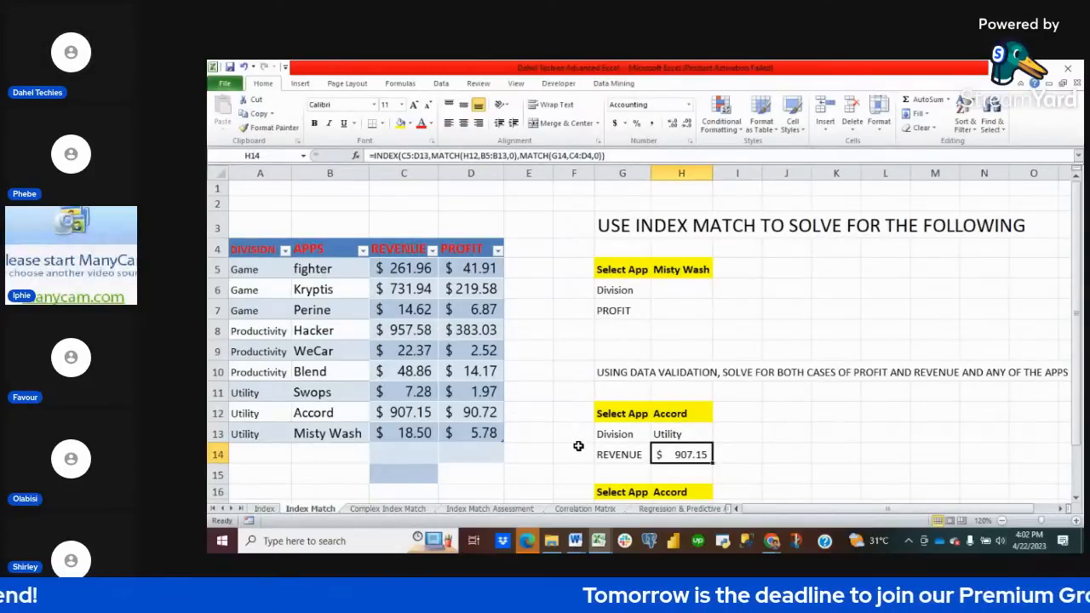
- Switch back to the Microsoft Excel Masterclass workbook and review the VLOOKUP examples and the Meat exercise on the VlookUp sheet
{"action": "mouse_move", "coordinate": [601, 542]}
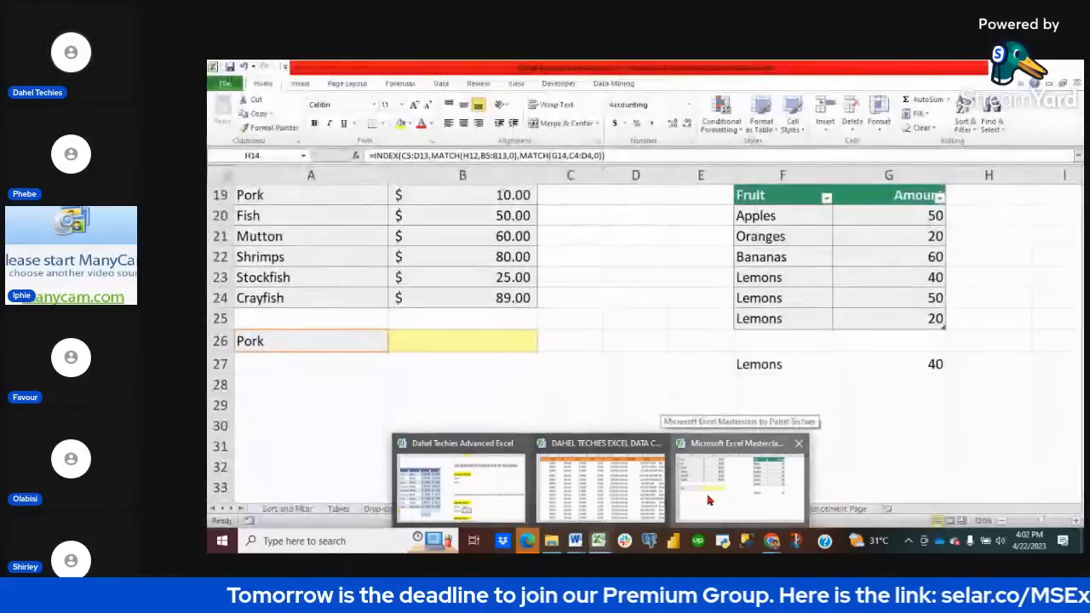
{"action": "left_click", "coordinate": [708, 500]}
{"action": "scroll", "coordinate": [706, 499], "scroll_direction": "up", "scroll_amount": 2}
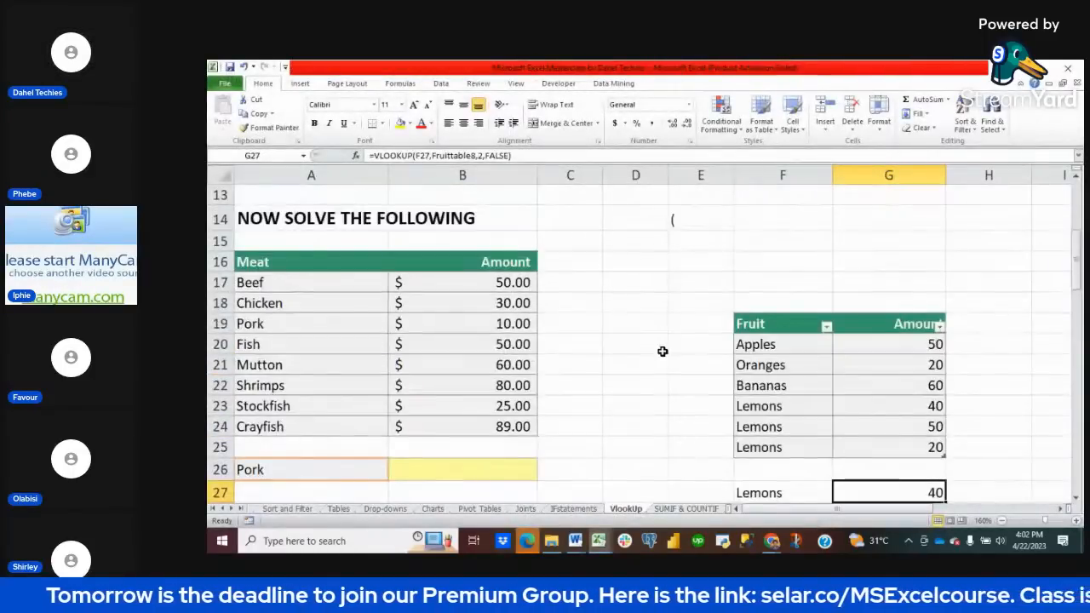
{"action": "scroll", "coordinate": [664, 351], "scroll_direction": "up", "scroll_amount": 4}
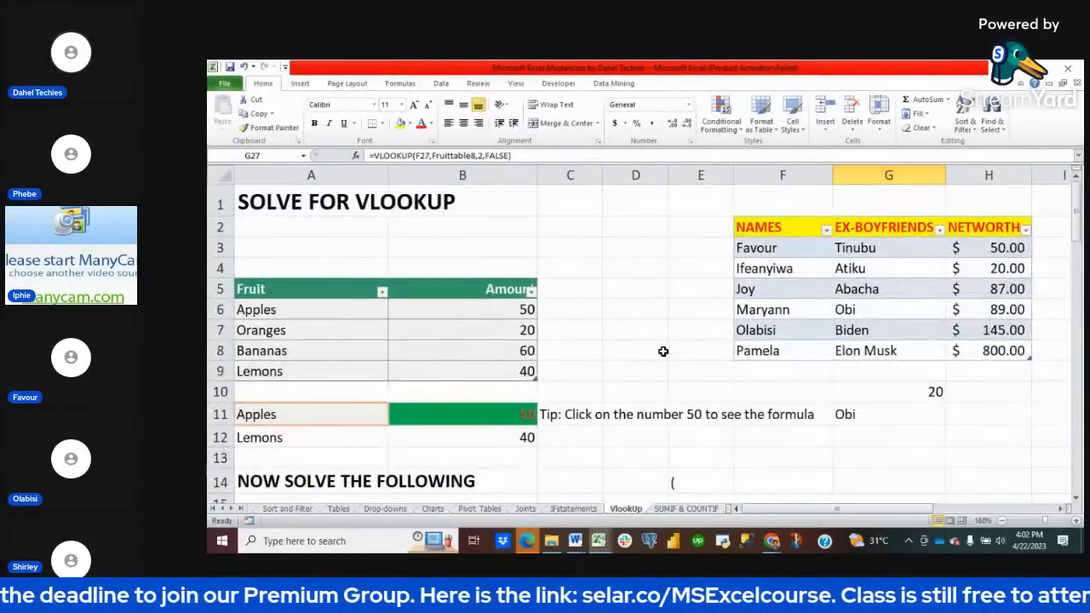
{"action": "scroll", "coordinate": [663, 351], "scroll_direction": "down", "scroll_amount": 1}
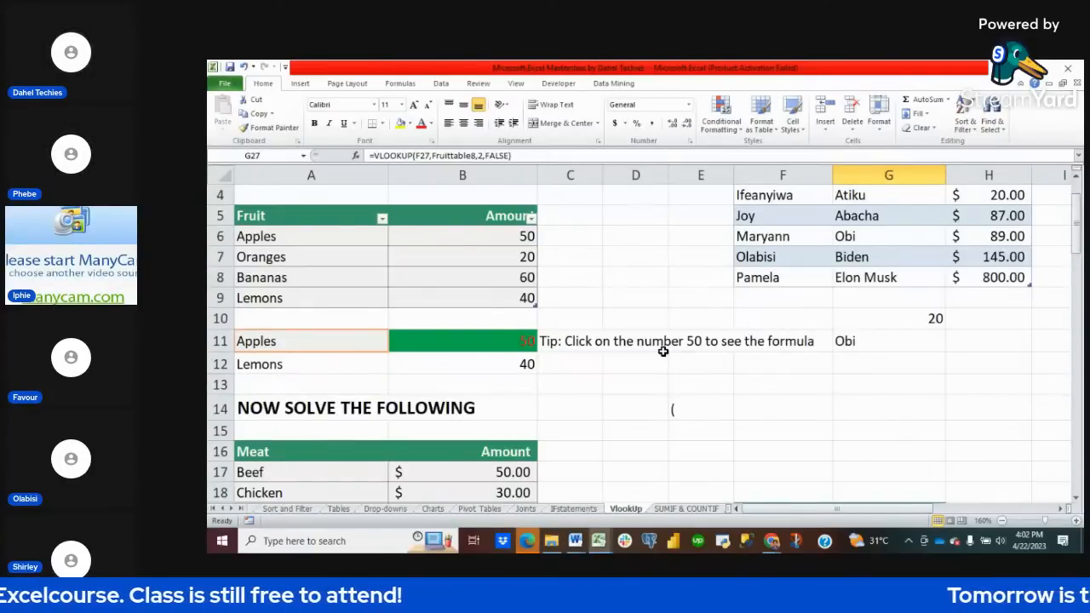
{"action": "scroll", "coordinate": [663, 351], "scroll_direction": "down", "scroll_amount": 3}
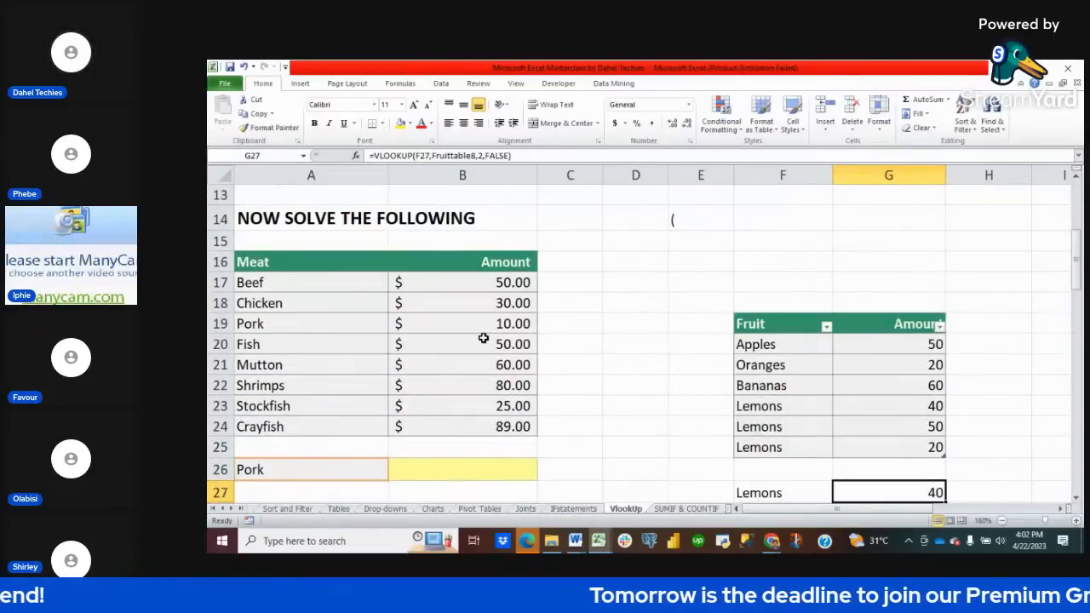
{"action": "scroll", "coordinate": [365, 307], "scroll_direction": "down", "scroll_amount": 2}
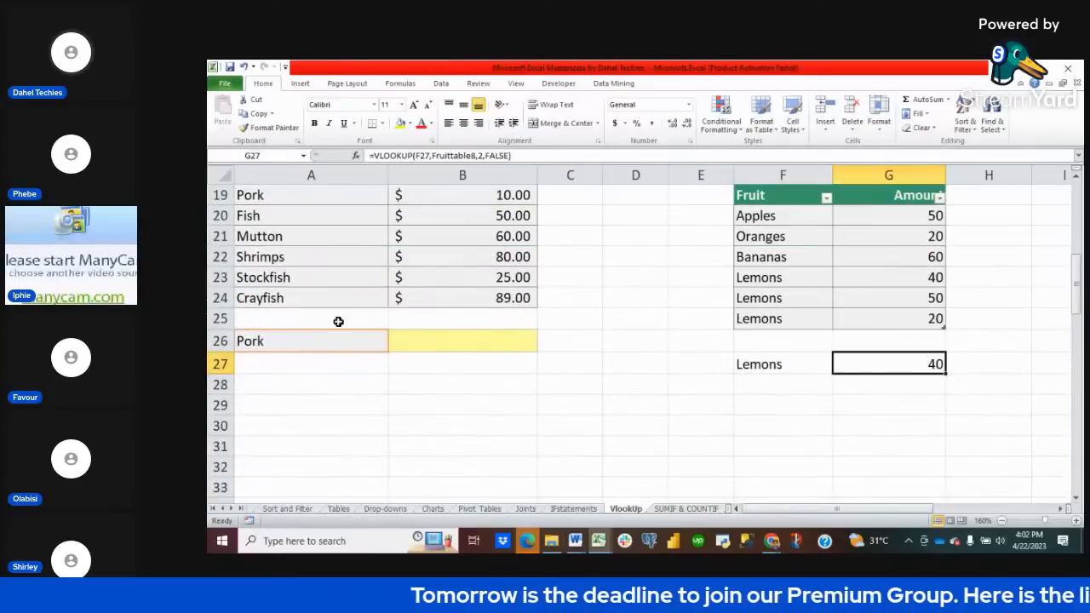
- Choose Apples from the drop-down list in cell A26 below the Meat table
{"action": "left_click", "coordinate": [312, 344]}
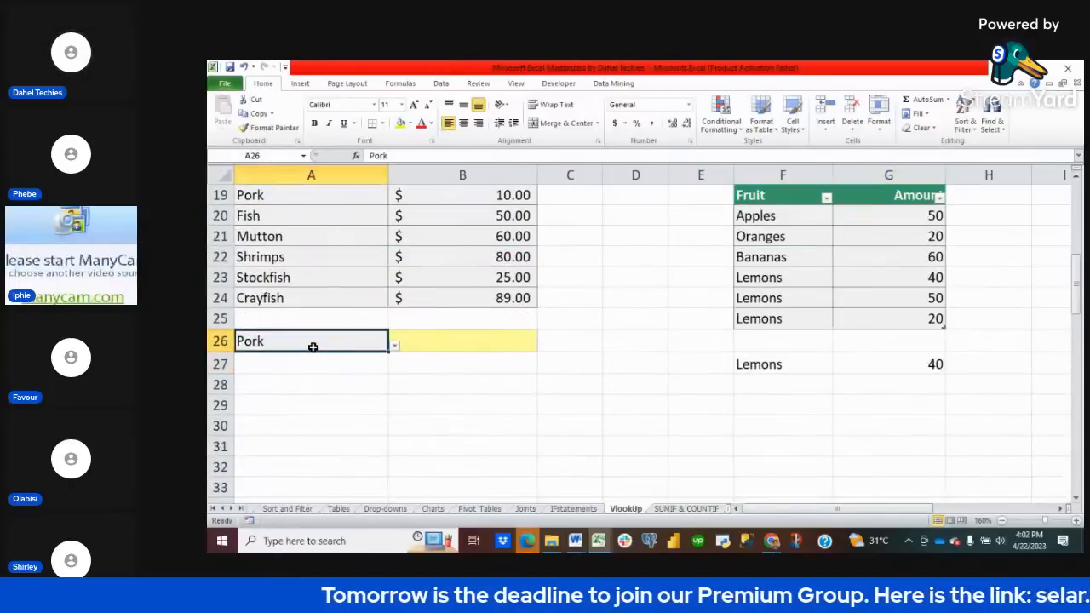
{"action": "left_click", "coordinate": [396, 350]}
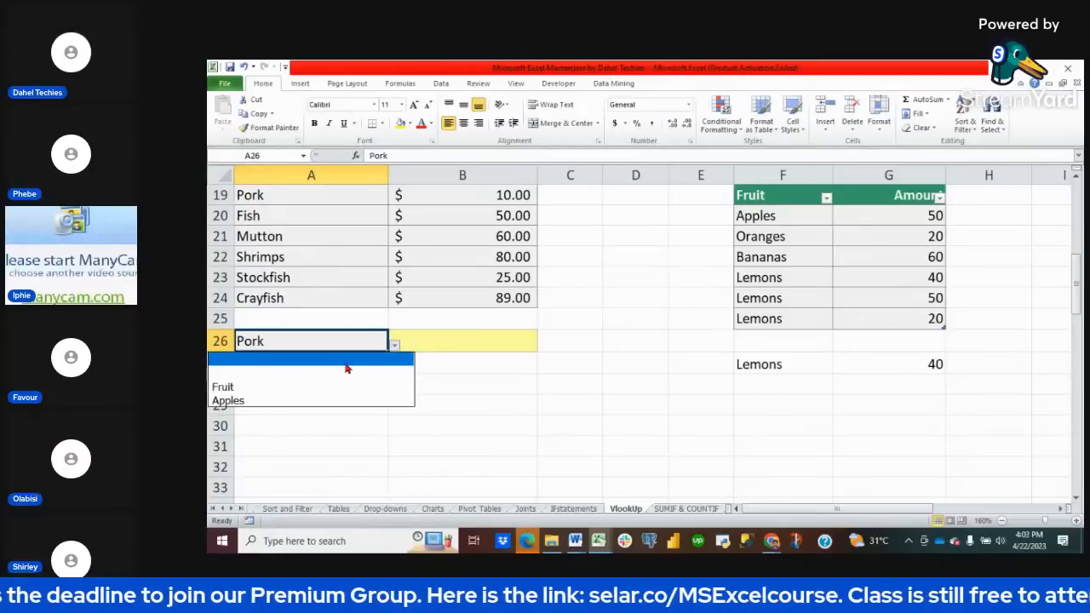
{"action": "scroll", "coordinate": [375, 318], "scroll_direction": "up", "scroll_amount": 1}
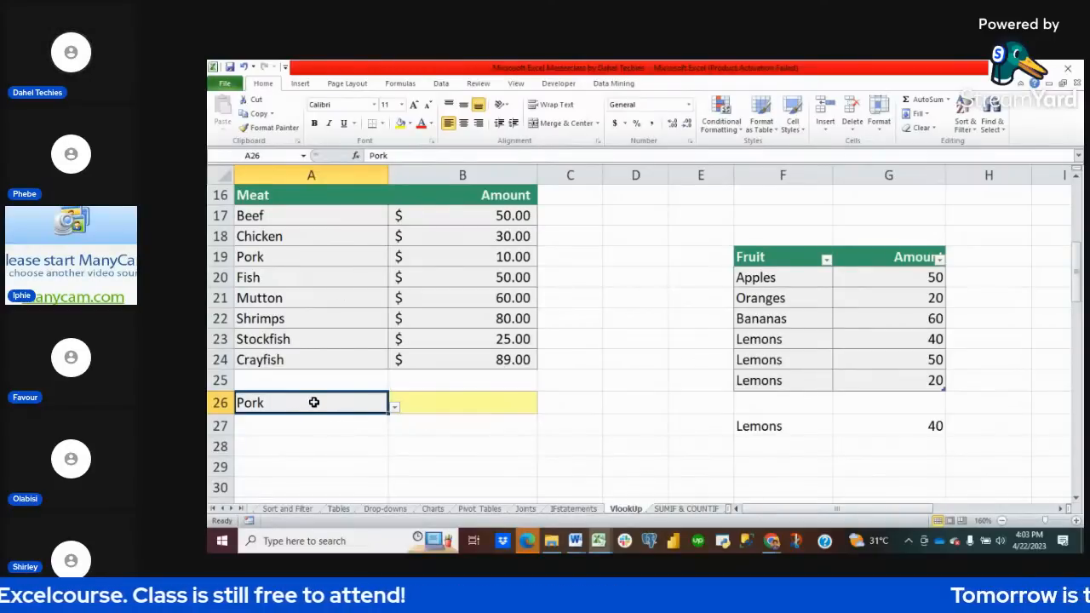
{"action": "left_click", "coordinate": [394, 408]}
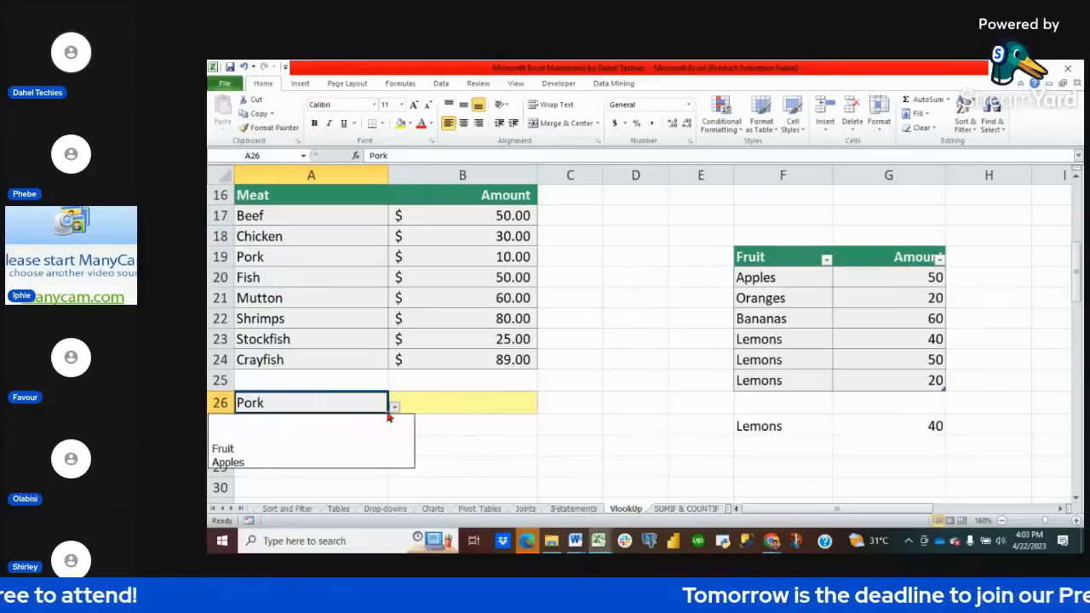
{"action": "left_click", "coordinate": [337, 463]}
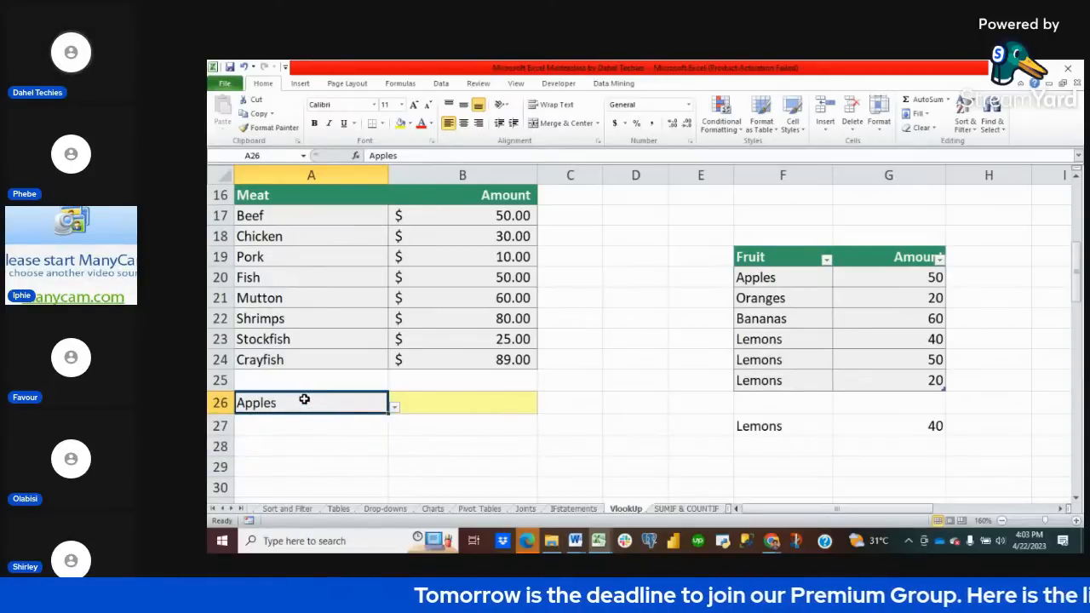
{"action": "left_click", "coordinate": [428, 406]}
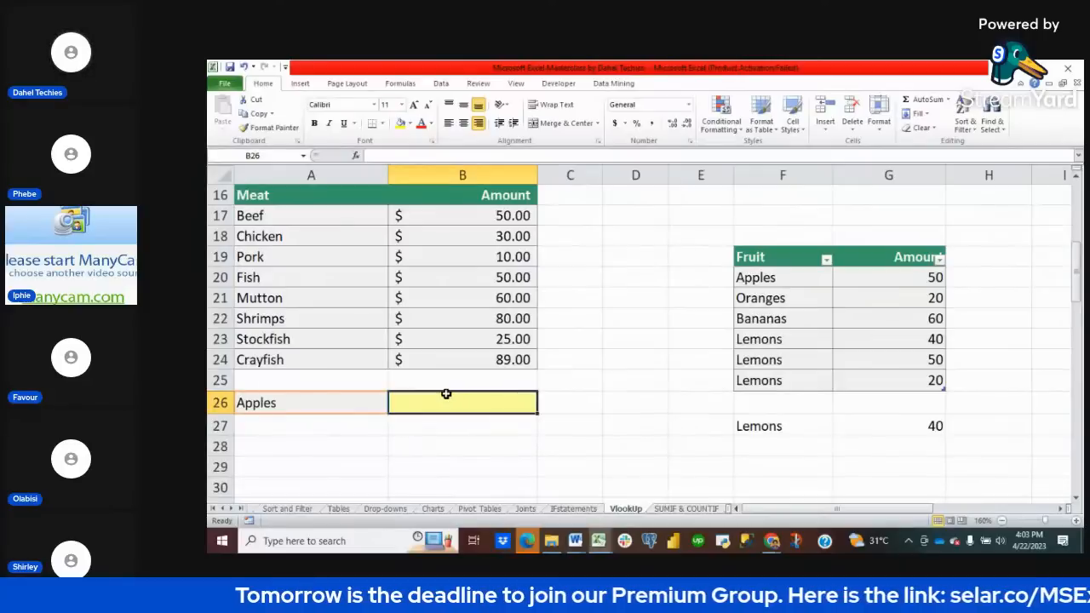
- Set cell A26 below the Meat table to Fruit using its drop-down list, and select cell B26
{"action": "left_click", "coordinate": [370, 407]}
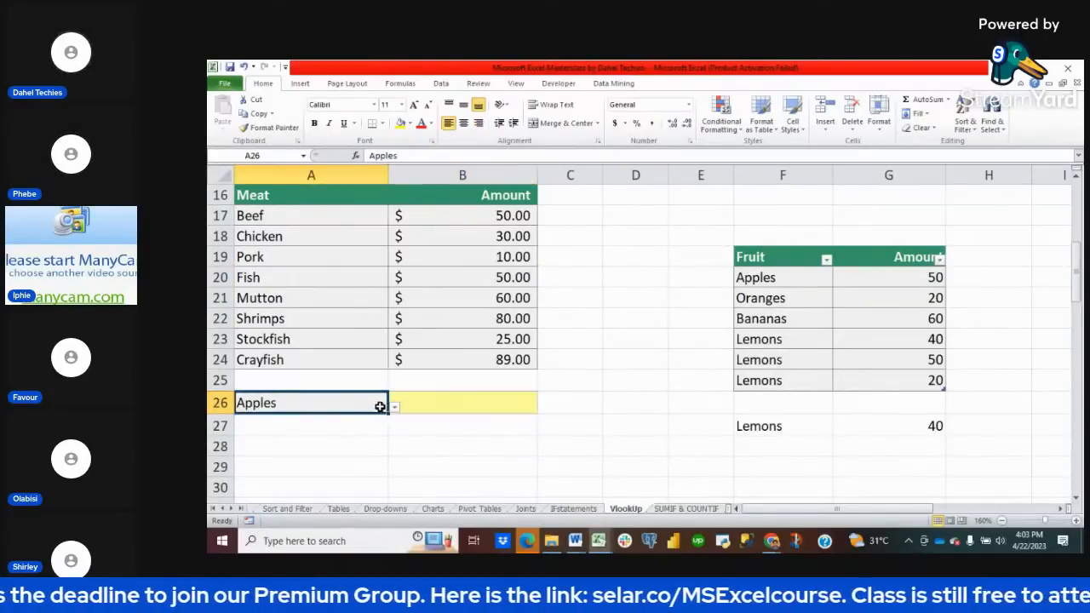
{"action": "left_click", "coordinate": [395, 411]}
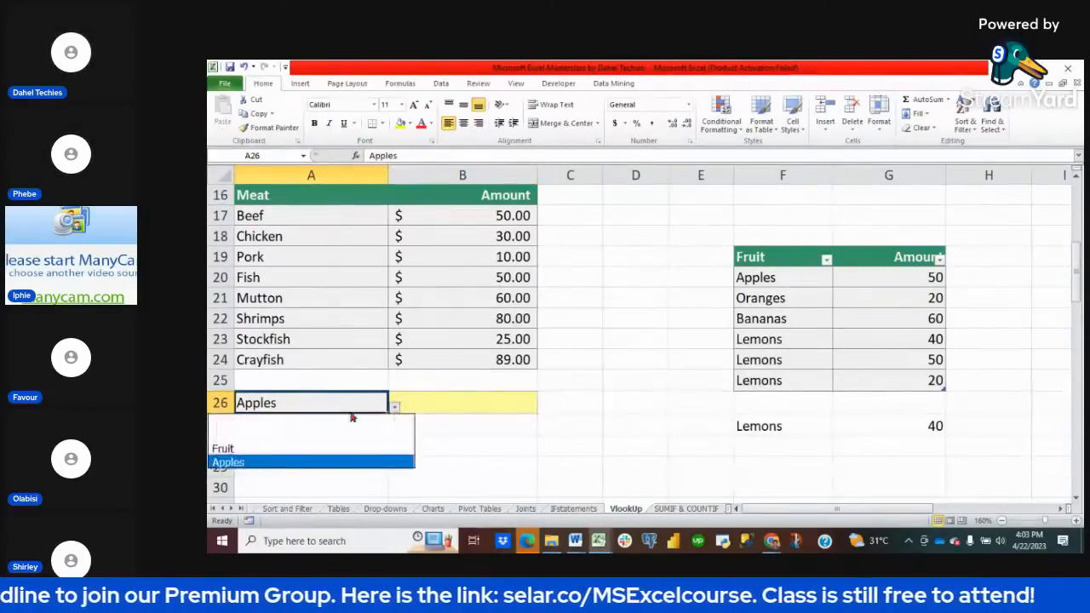
{"action": "left_click", "coordinate": [288, 450]}
{"action": "left_click", "coordinate": [438, 397]}
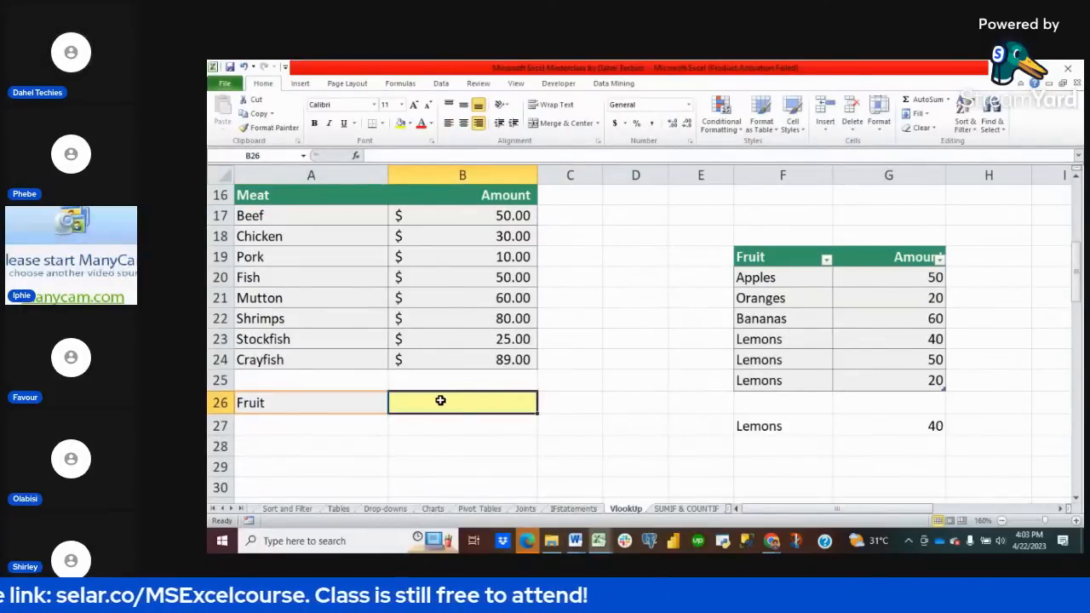
- Look over the VLOOKUP examples above the Meat table and the total-of-values exercise on the Clean Function sheet
{"action": "scroll", "coordinate": [440, 400], "scroll_direction": "up", "scroll_amount": 5}
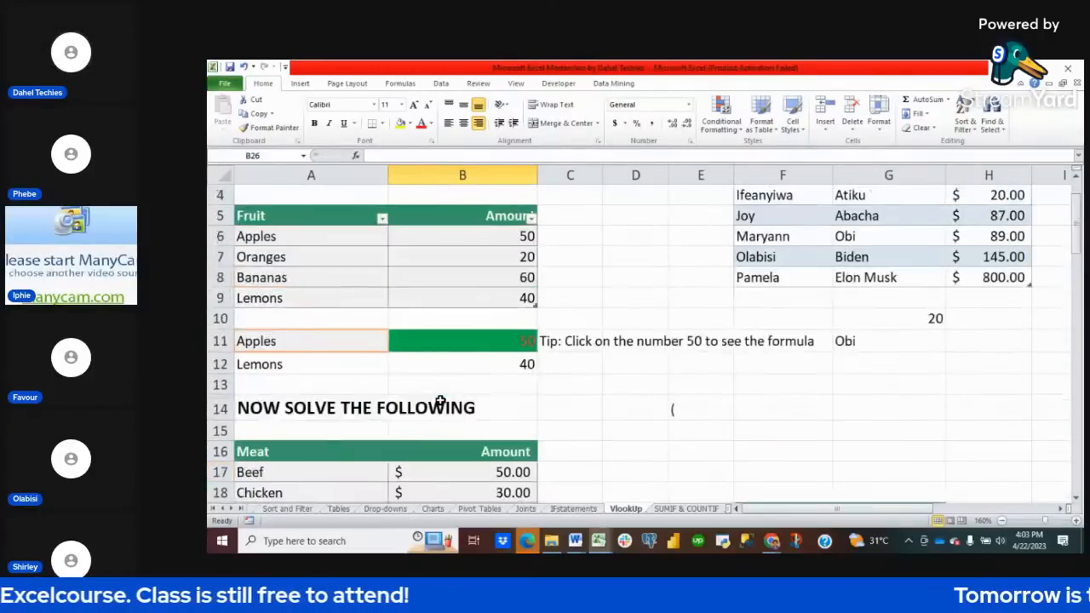
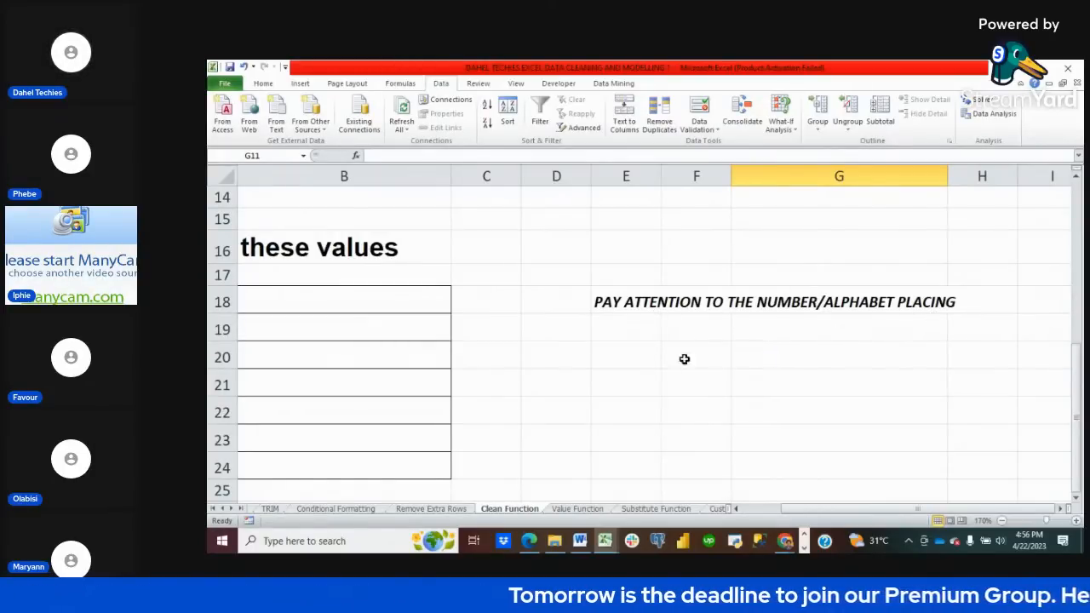
{"action": "scroll", "coordinate": [668, 366], "scroll_direction": "down", "scroll_amount": 2}
{"action": "scroll", "coordinate": [669, 366], "scroll_direction": "left", "scroll_amount": 1}
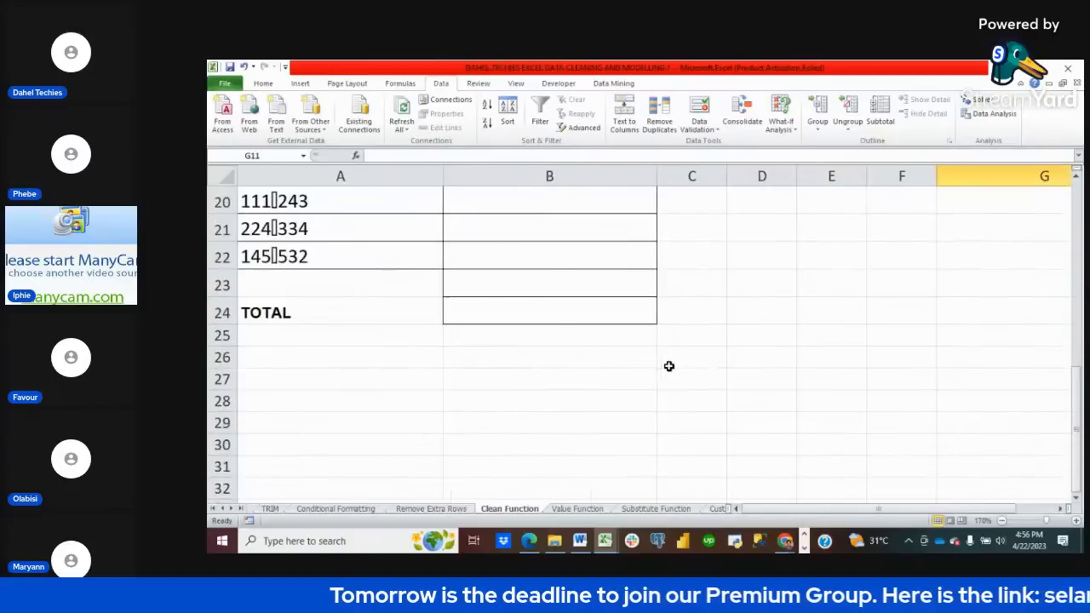
{"action": "scroll", "coordinate": [669, 366], "scroll_direction": "up", "scroll_amount": 2}
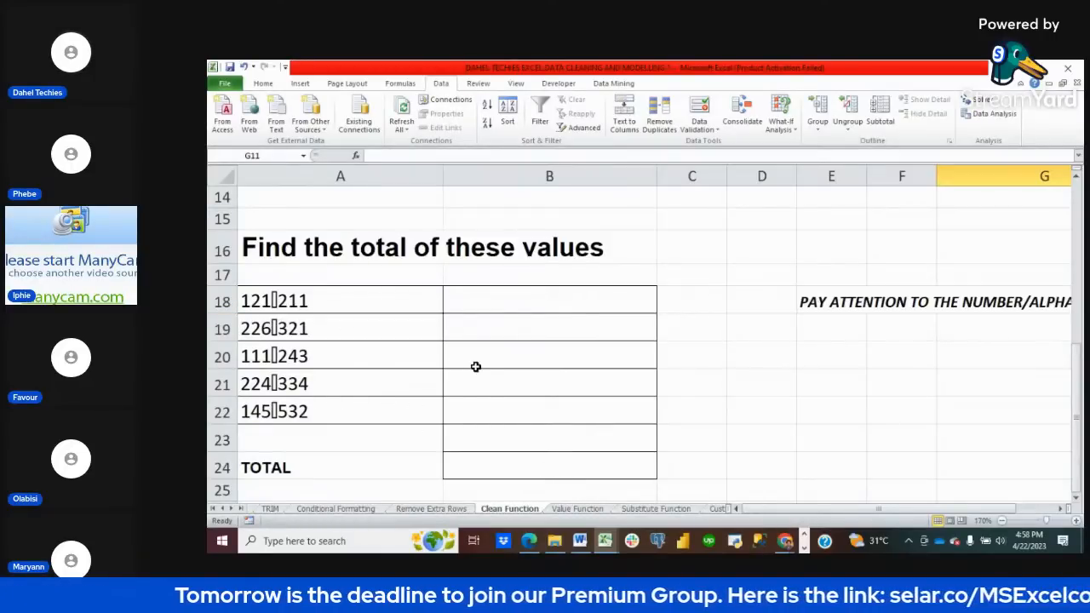
- Open the Value Function sheet and look over its exercise on standardizing the unclean Reported Quantity data
{"action": "left_click", "coordinate": [579, 509]}
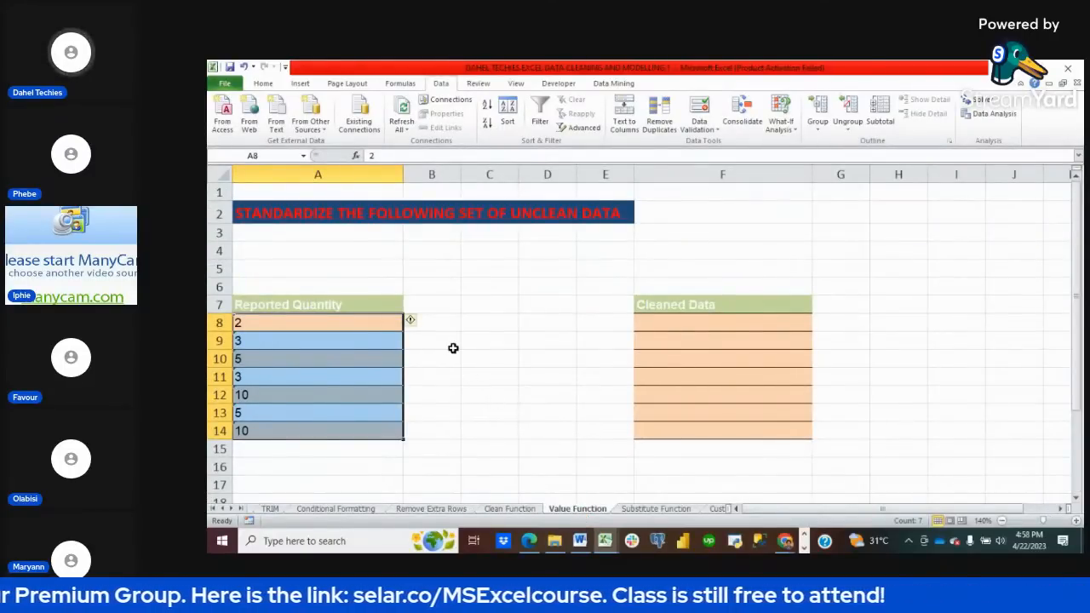
{"action": "scroll", "coordinate": [452, 349], "scroll_direction": "down", "scroll_amount": 3}
{"action": "scroll", "coordinate": [452, 348], "scroll_direction": "up", "scroll_amount": 3}
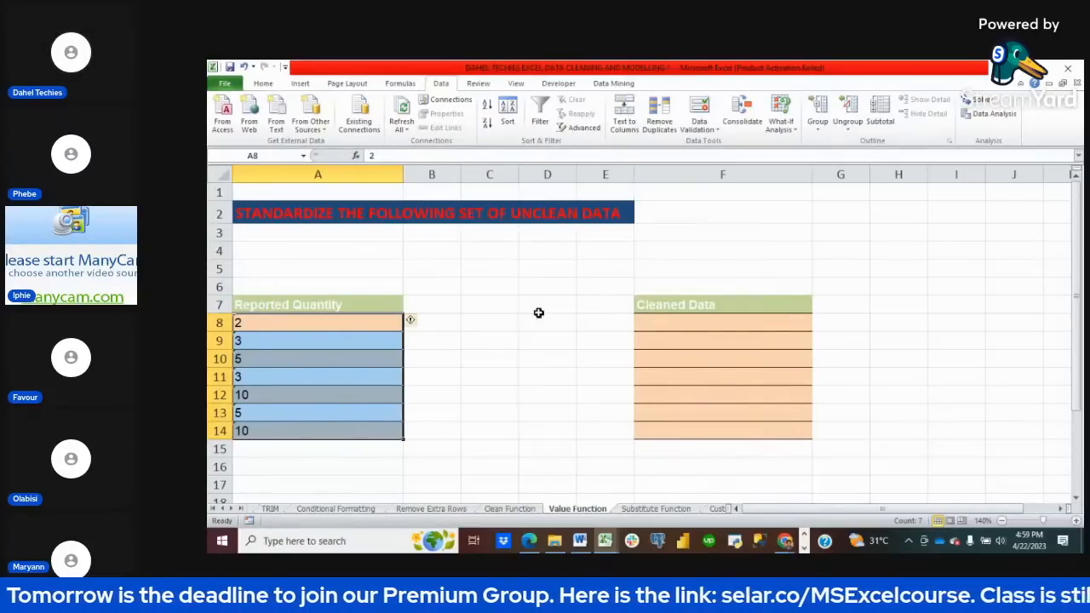
- Enter =VALUE(A8) in cell F8 under Cleaned Data and fill the formula down to F14
{"action": "left_click", "coordinate": [652, 324]}
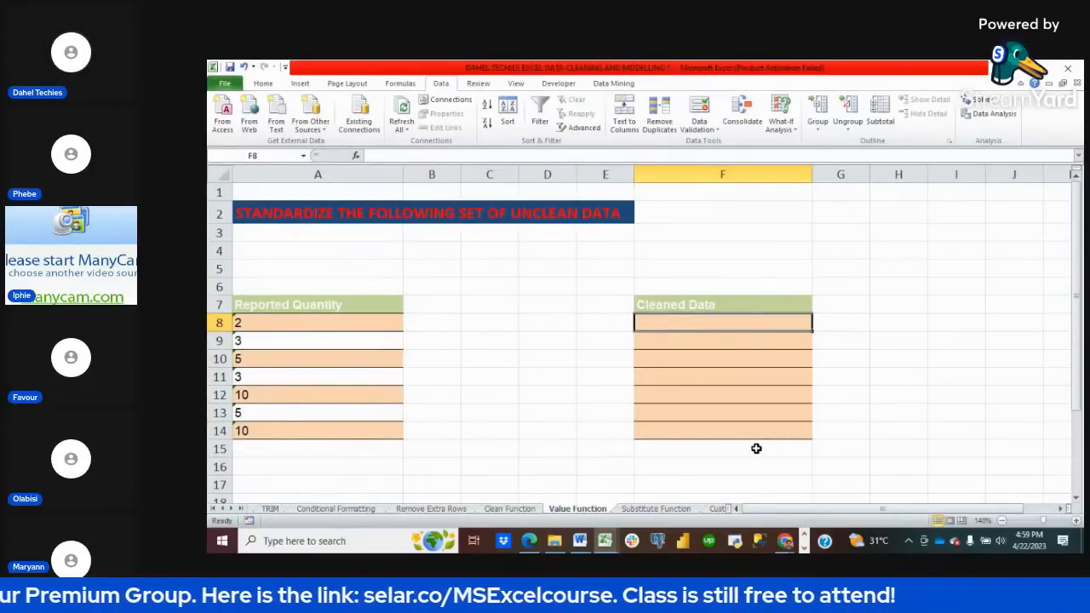
{"action": "type", "text": "=VALUE"}
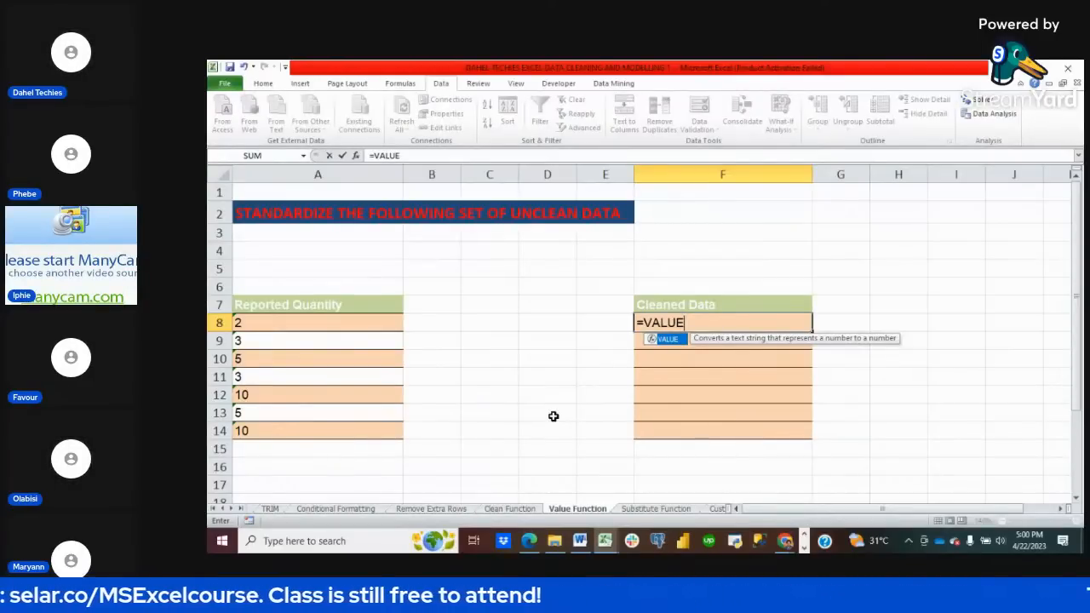
{"action": "type", "text": "("}
{"action": "left_click", "coordinate": [270, 329]}
{"action": "type", "text": ")"}
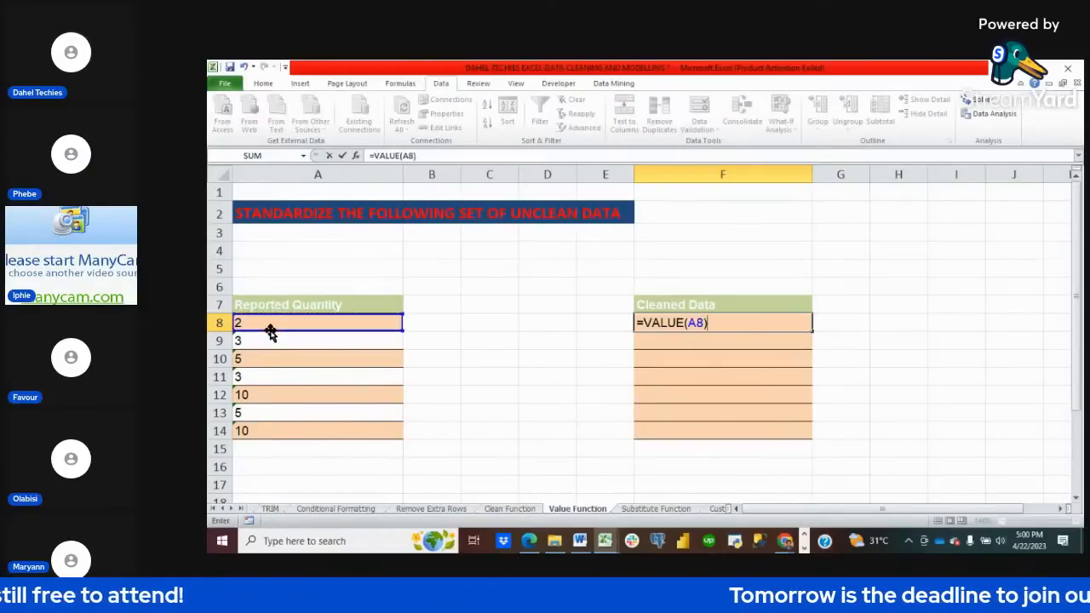
{"action": "key", "text": "Return"}
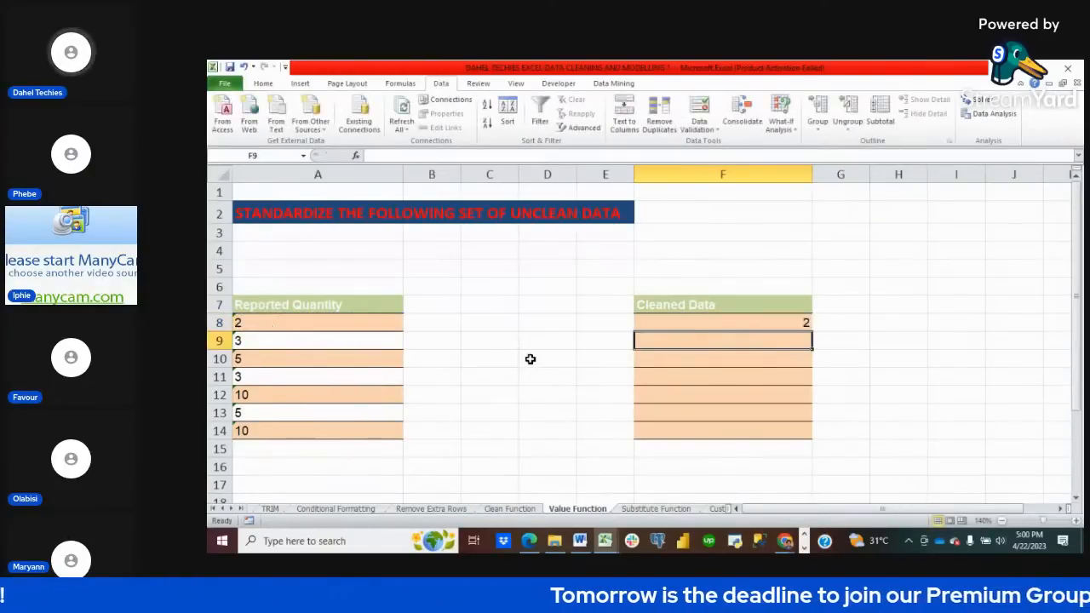
{"action": "left_click", "coordinate": [805, 323]}
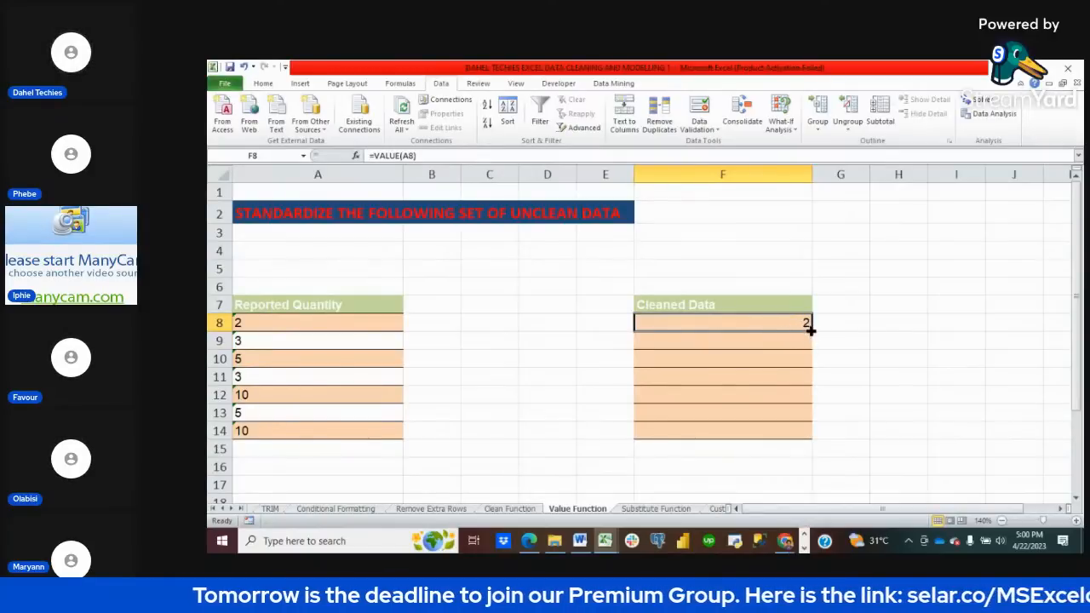
{"action": "left_click_drag", "start_coordinate": [810, 332], "coordinate": [810, 436]}
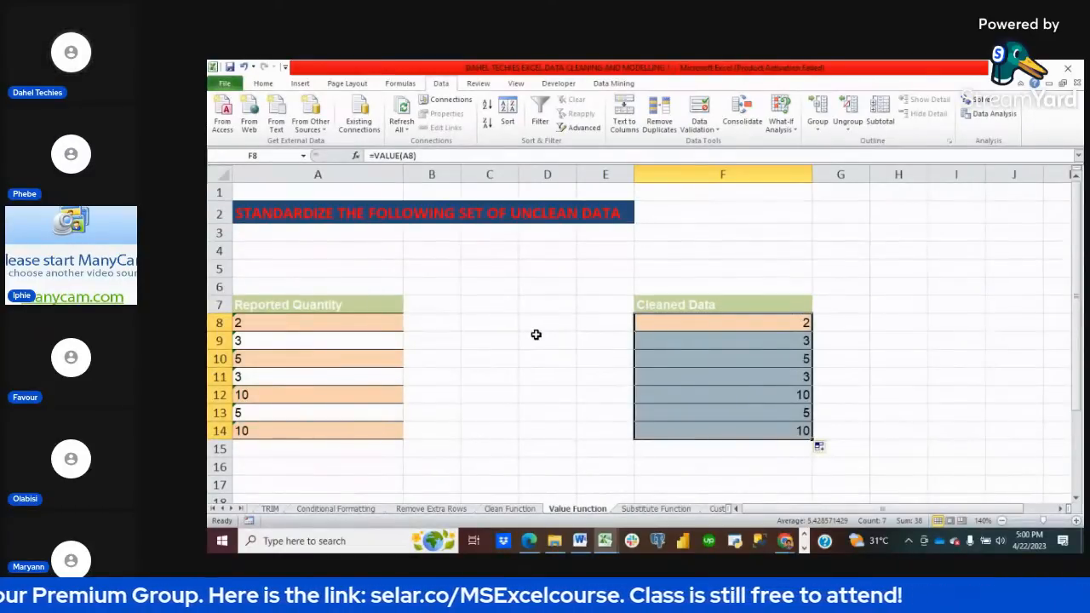
- Clear the VALUE formulas from F8:F14 and check the tip below the Reported Quantity table
{"action": "key", "text": "Delete"}
{"action": "scroll", "coordinate": [536, 334], "scroll_direction": "down", "scroll_amount": 3}
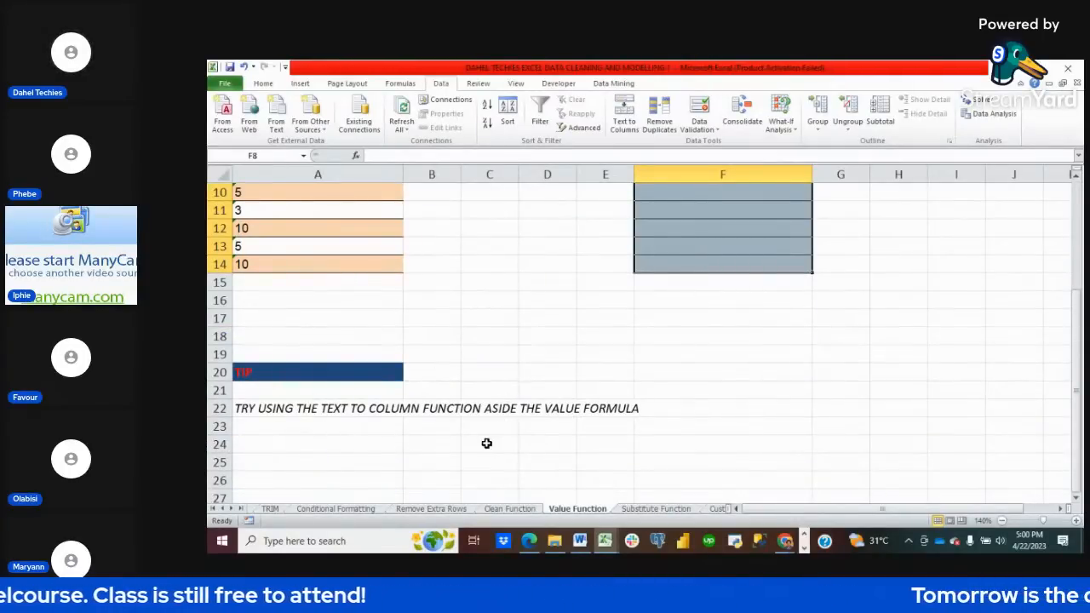
{"action": "scroll", "coordinate": [486, 443], "scroll_direction": "up", "scroll_amount": 3}
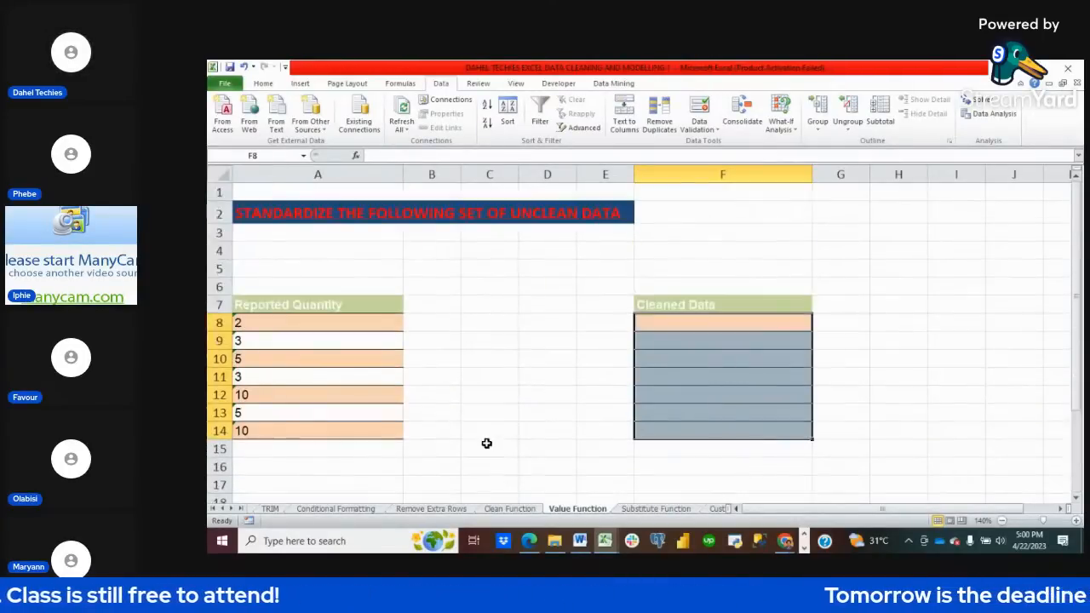
{"action": "left_click", "coordinate": [717, 323]}
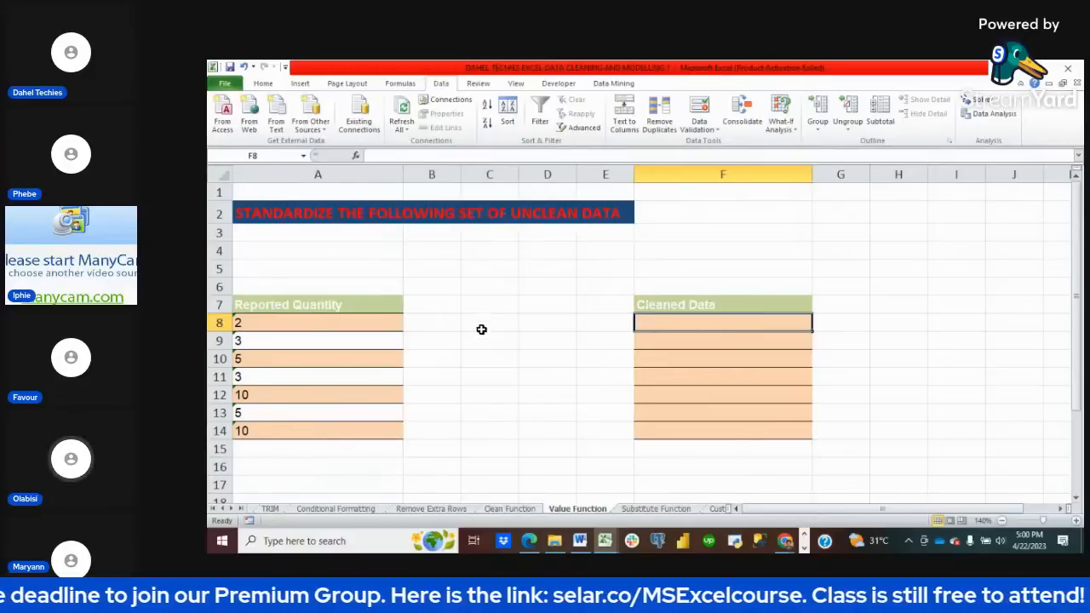
{"action": "left_click", "coordinate": [1075, 521]}
{"action": "left_click", "coordinate": [1076, 521]}
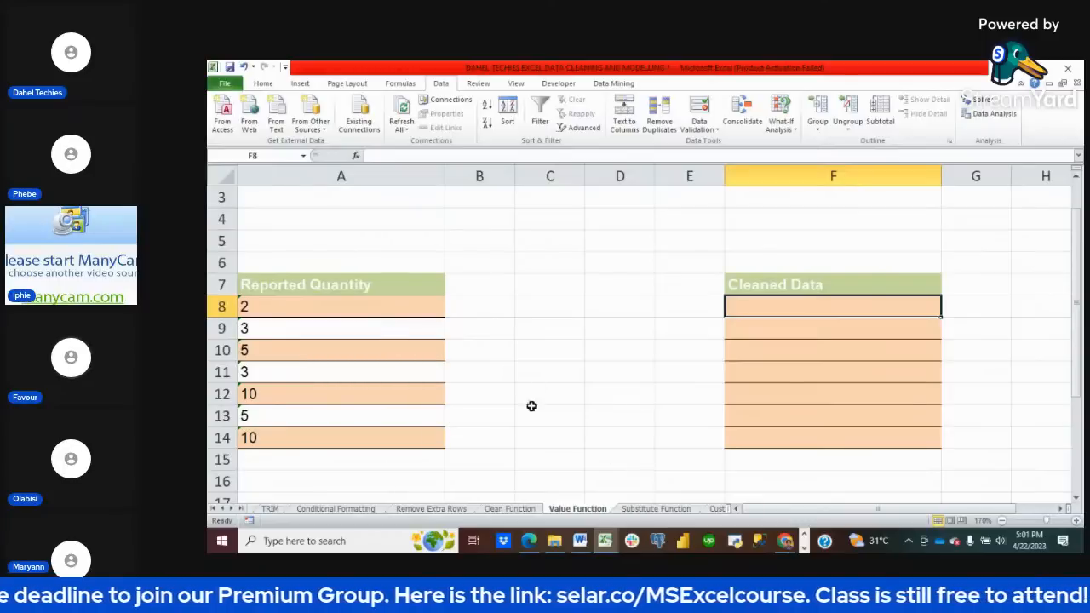
{"action": "left_click", "coordinate": [359, 308]}
{"action": "left_click_drag", "start_coordinate": [359, 308], "coordinate": [367, 435]}
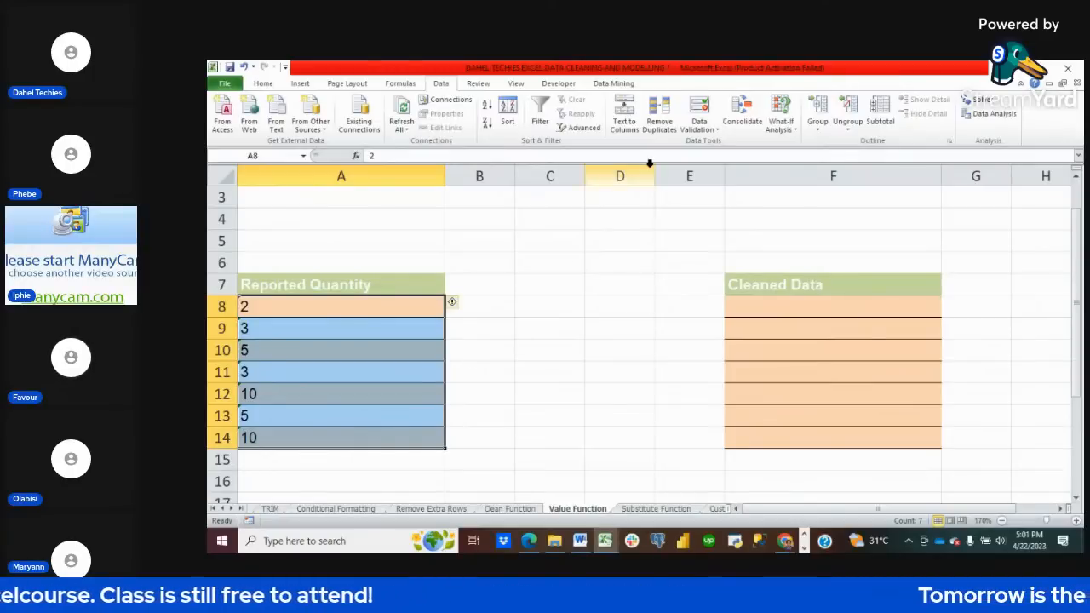
{"action": "left_click", "coordinate": [664, 113]}
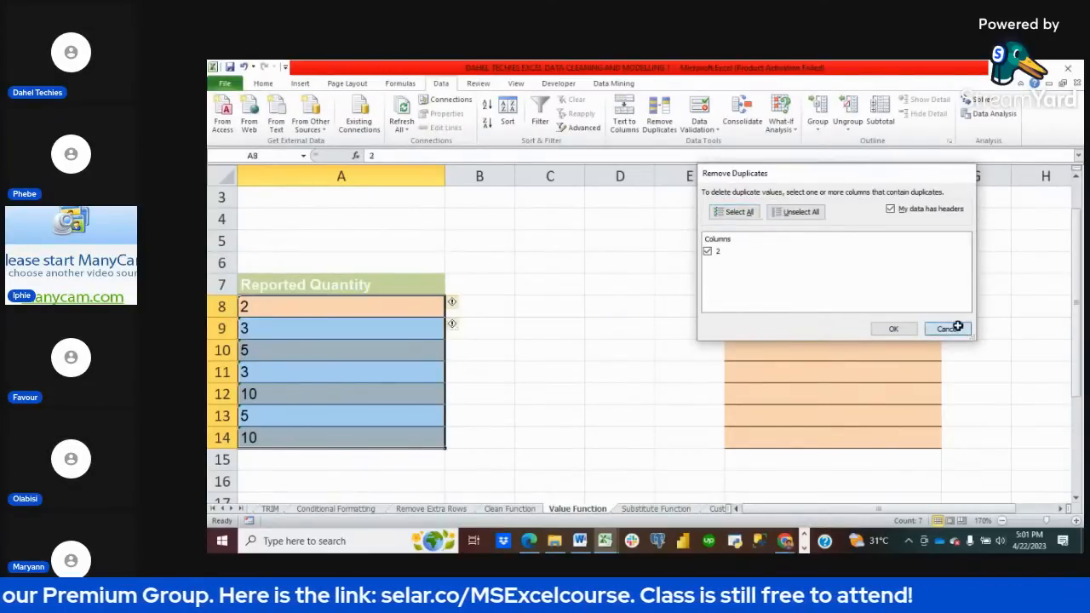
{"action": "left_click", "coordinate": [948, 328]}
{"action": "left_click", "coordinate": [521, 307]}
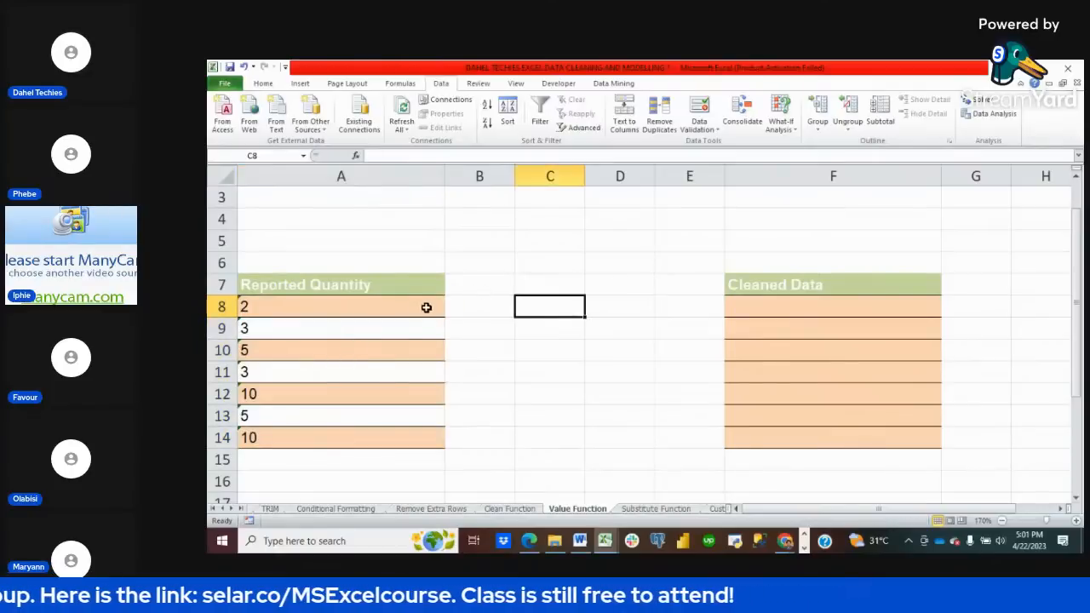
{"action": "left_click", "coordinate": [622, 116]}
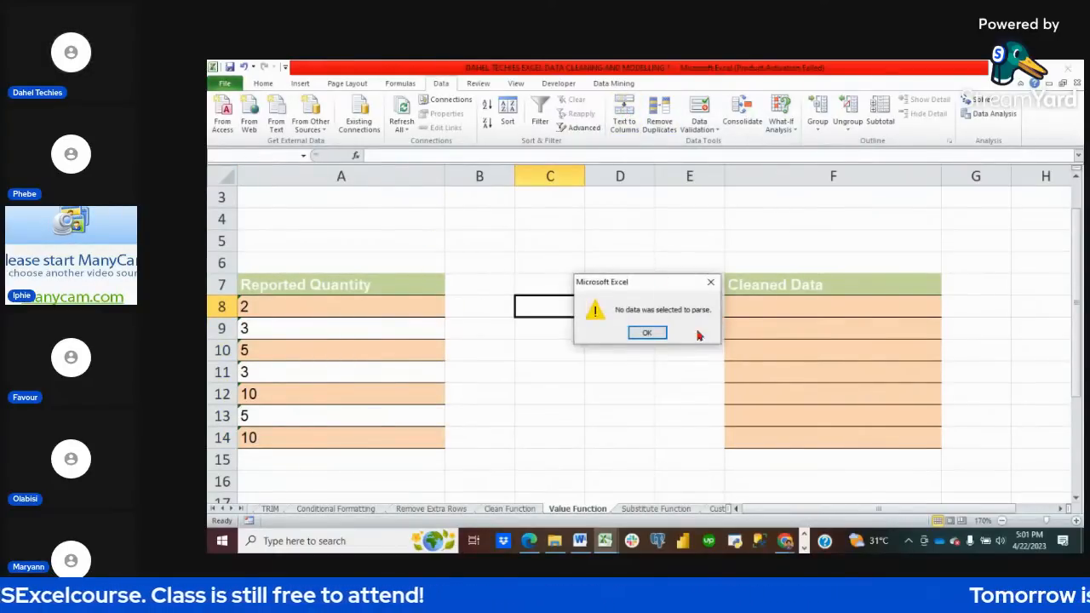
{"action": "left_click", "coordinate": [646, 333]}
- Convert the reported quantities in A8:A14 with Text to Columns, using Delimited, Tab and General format, with F8 as the destination
{"action": "left_click_drag", "start_coordinate": [342, 311], "coordinate": [381, 437]}
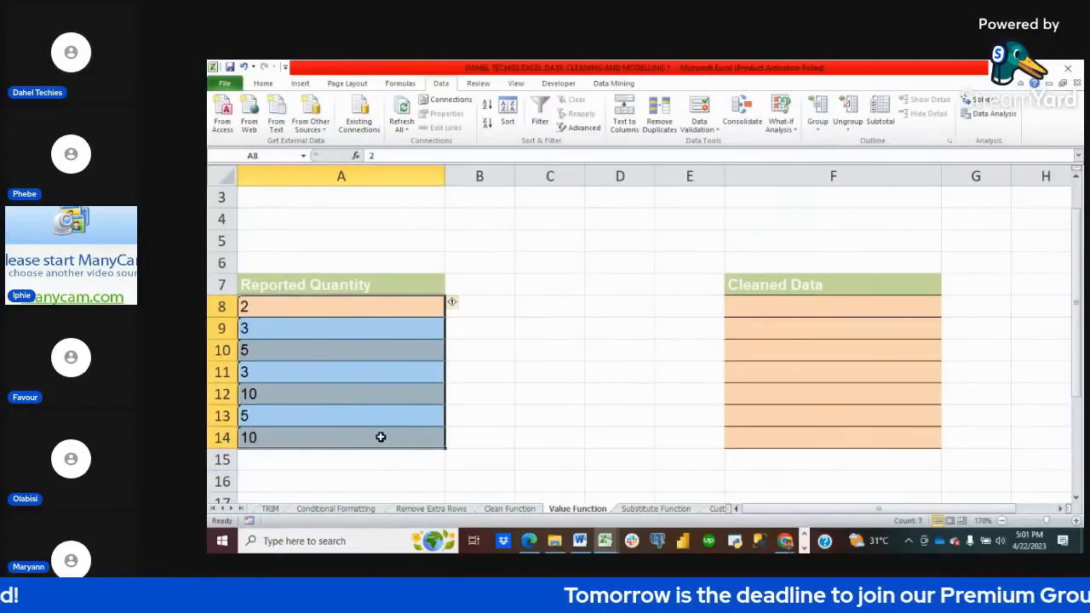
{"action": "left_click", "coordinate": [624, 122]}
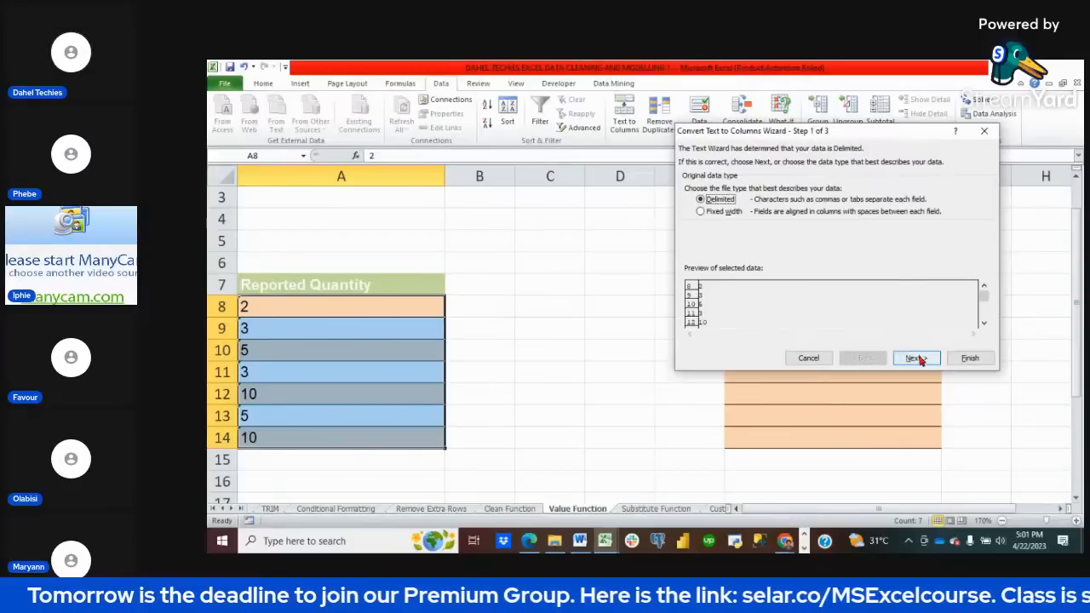
{"action": "left_click", "coordinate": [905, 360]}
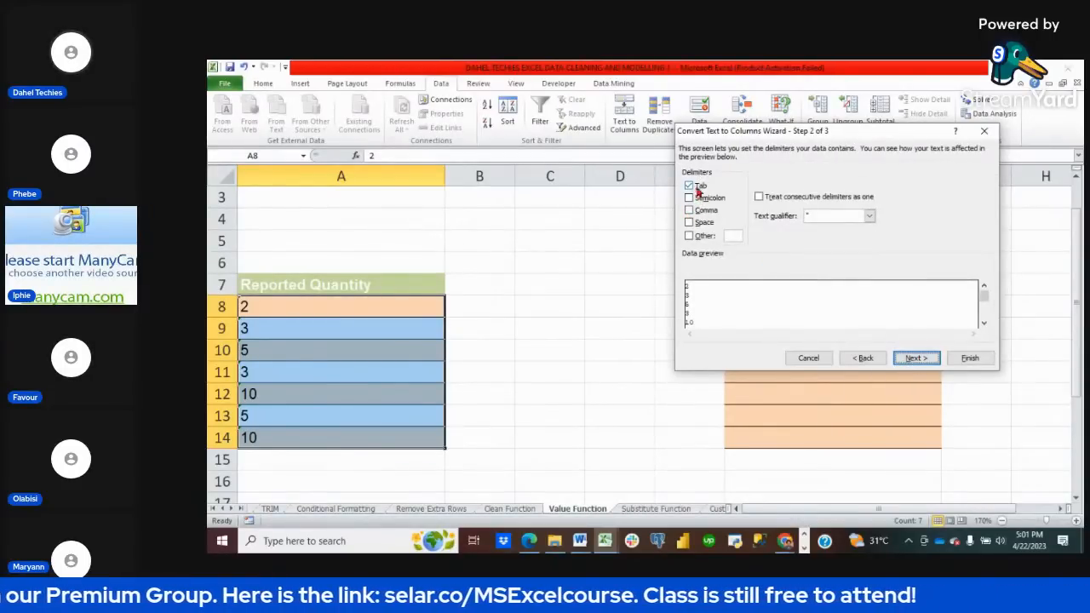
{"action": "left_click", "coordinate": [915, 359]}
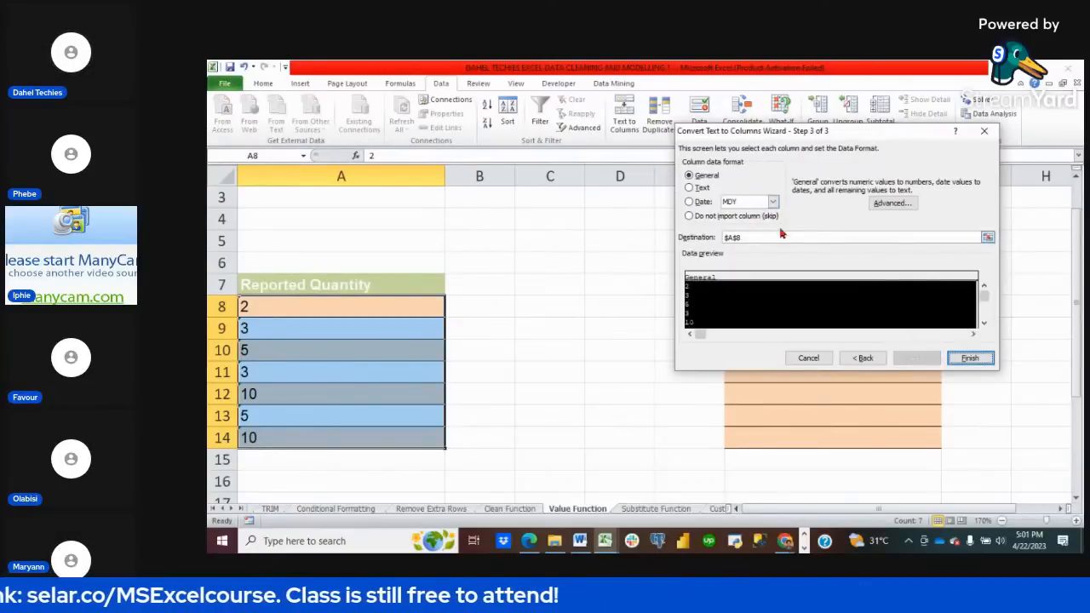
{"action": "left_click", "coordinate": [987, 240]}
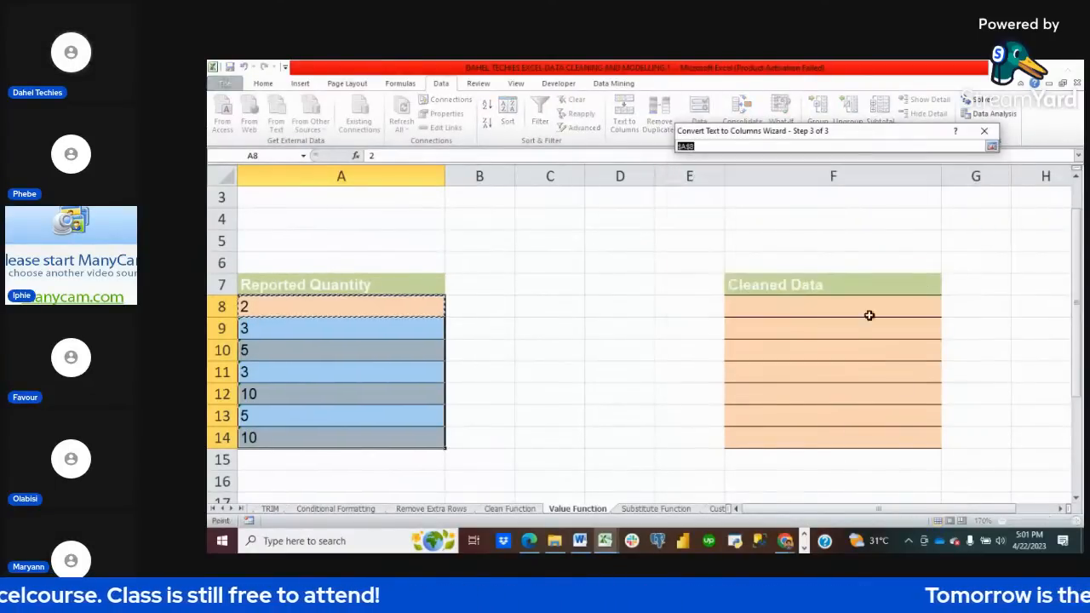
{"action": "left_click", "coordinate": [792, 310]}
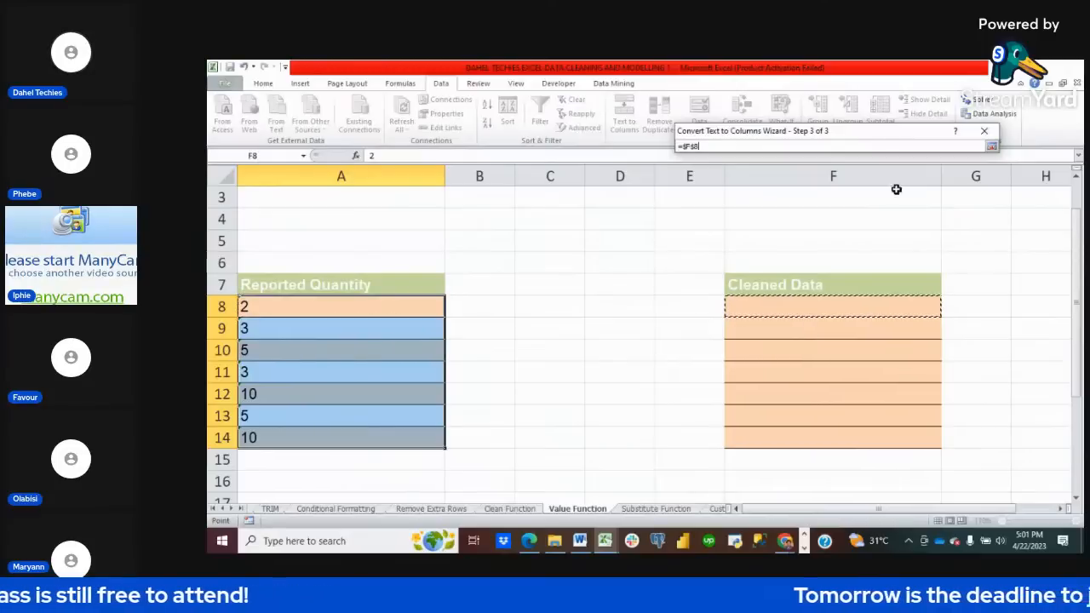
{"action": "left_click", "coordinate": [991, 149]}
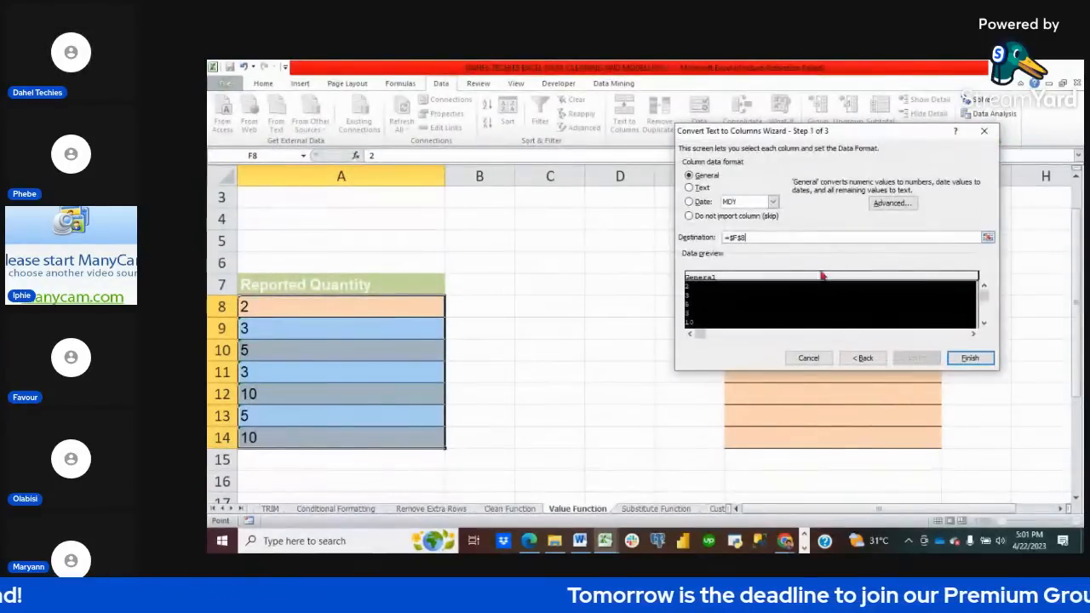
{"action": "left_click", "coordinate": [971, 358]}
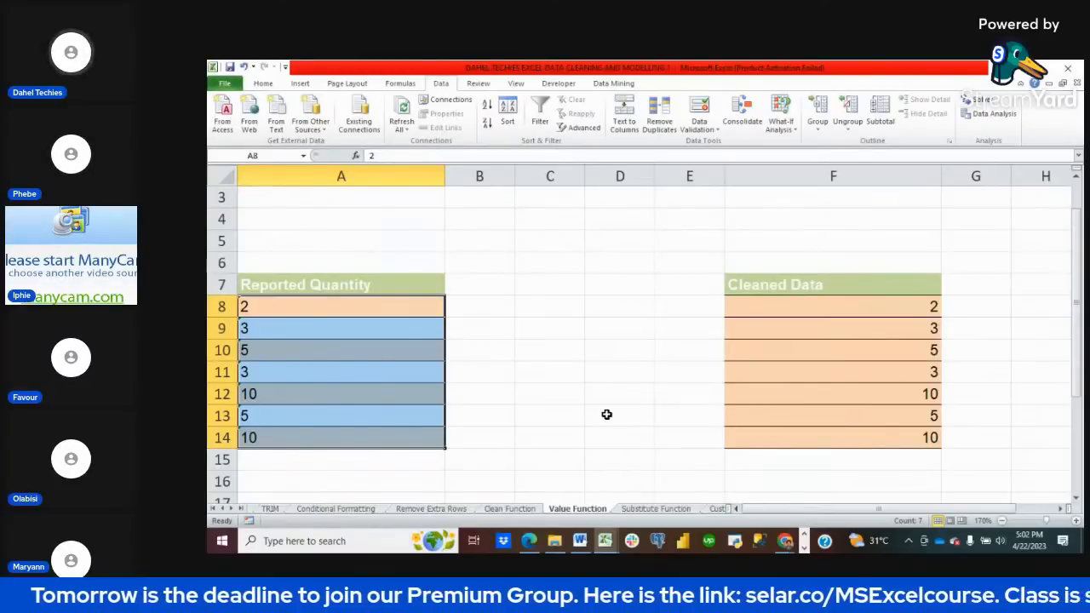
- Delete the Text to Columns output from F8:F14 under Cleaned Data
{"action": "left_click", "coordinate": [807, 306]}
{"action": "left_click_drag", "start_coordinate": [807, 306], "coordinate": [820, 429]}
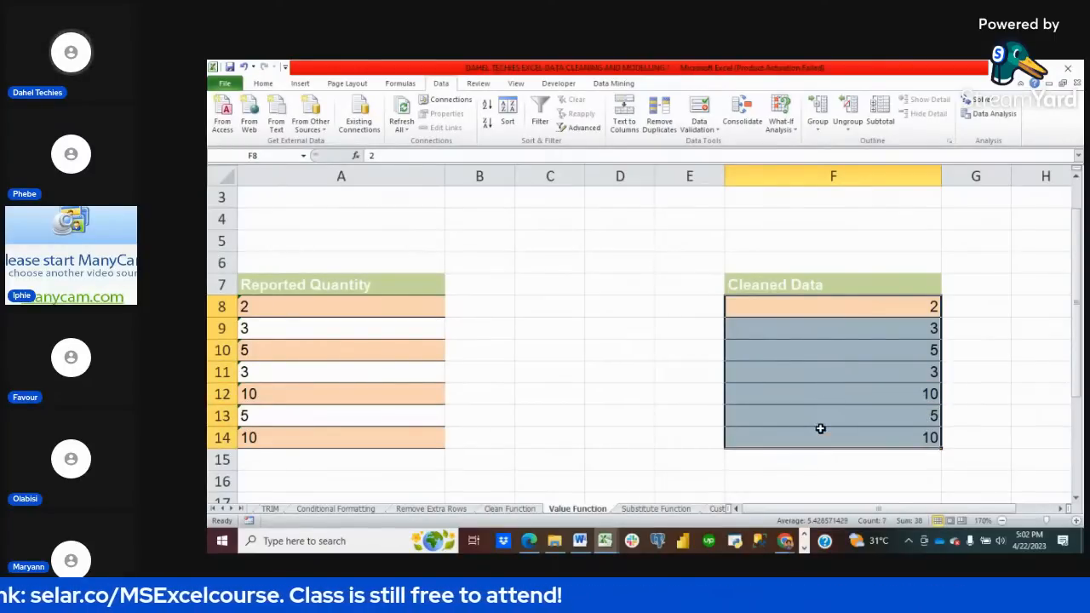
{"action": "key", "text": "Delete"}
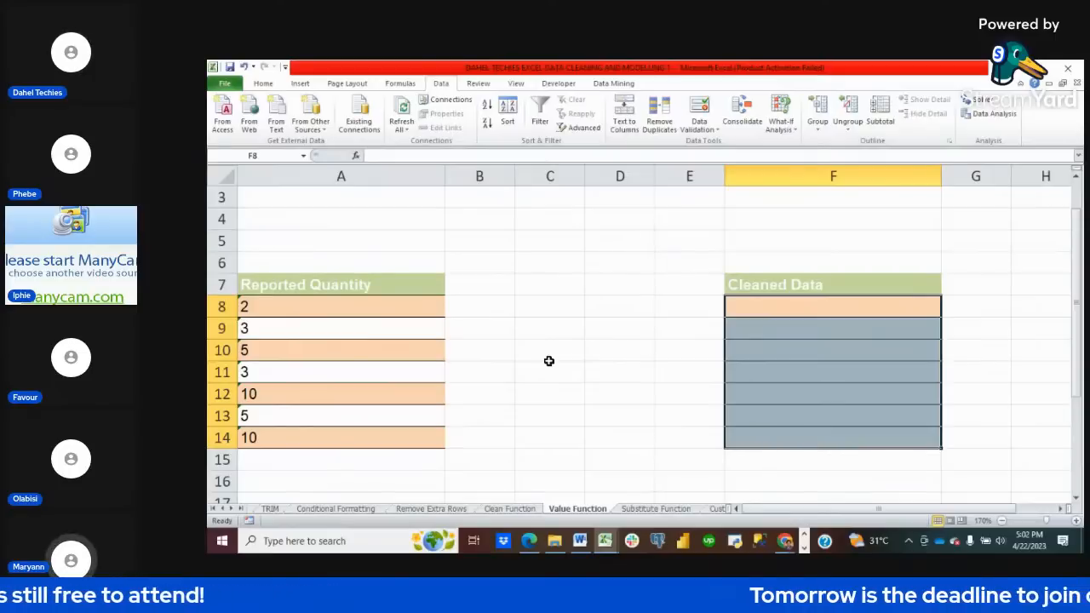
- Switch to the StreamYard studio in the browser and take the shared screen off the live broadcast
{"action": "left_click", "coordinate": [784, 540]}
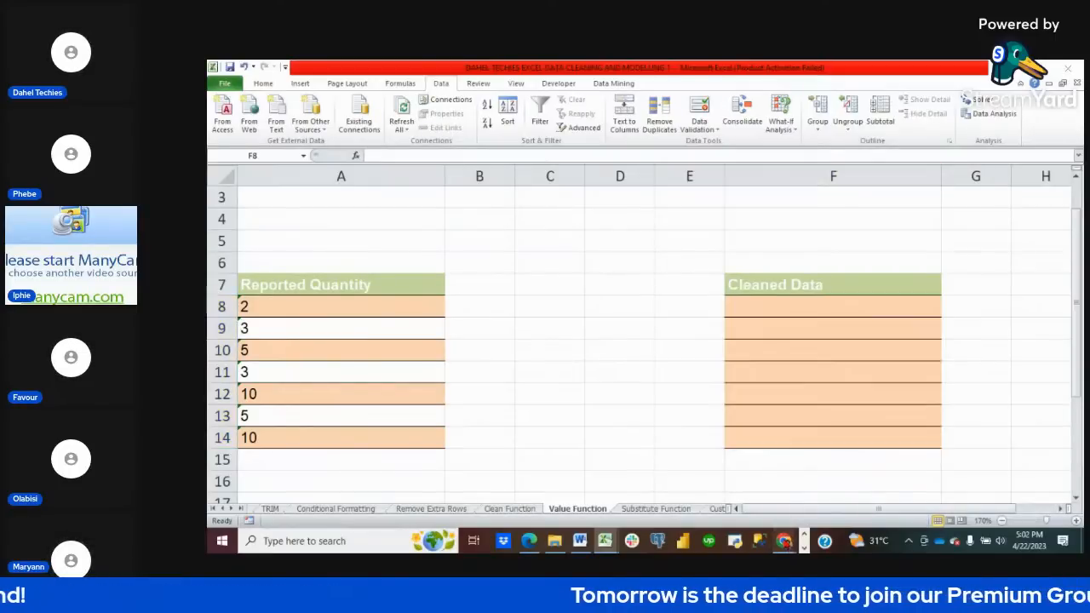
{"action": "left_click", "coordinate": [753, 483]}
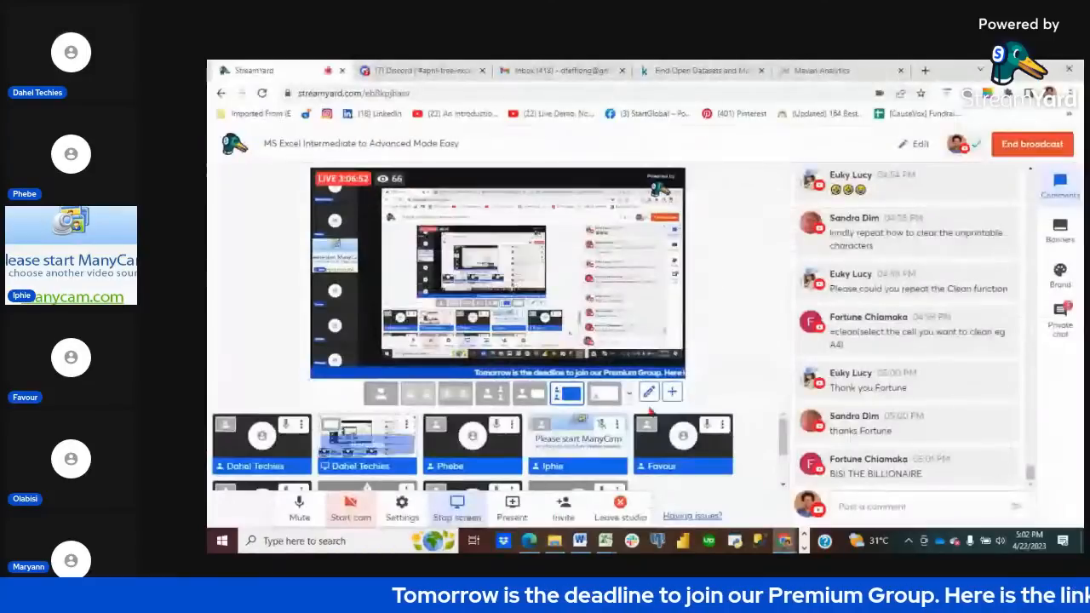
{"action": "left_click", "coordinate": [367, 444]}
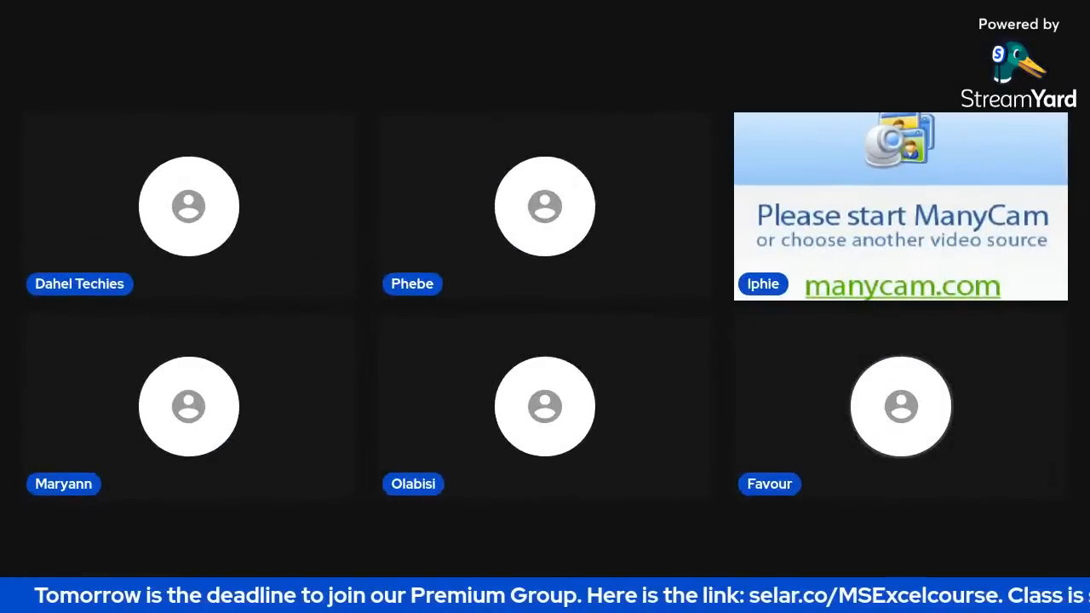